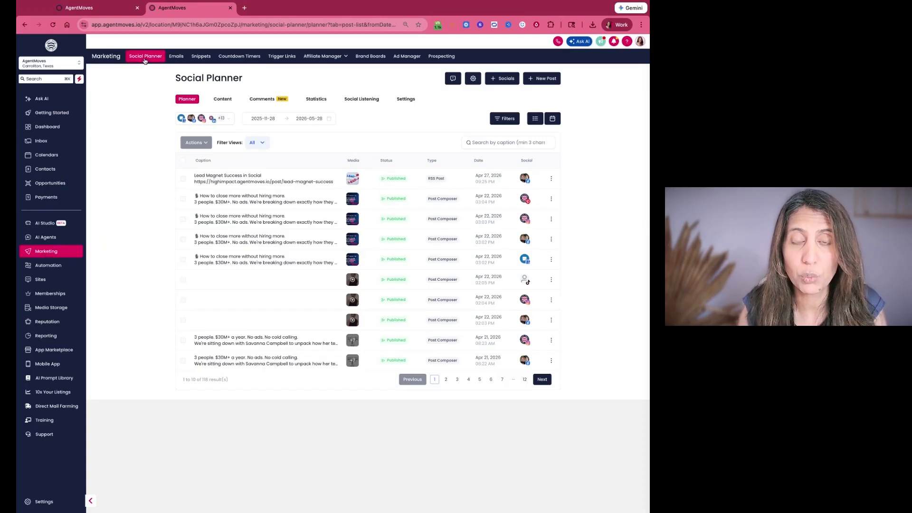
{"action": "left_click", "coordinate": [17, 15]}
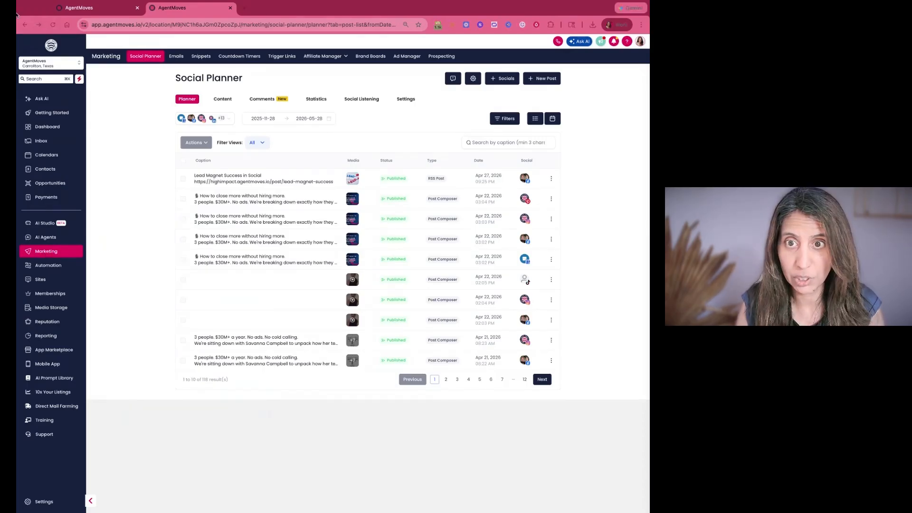
{"action": "left_click", "coordinate": [380, 19]}
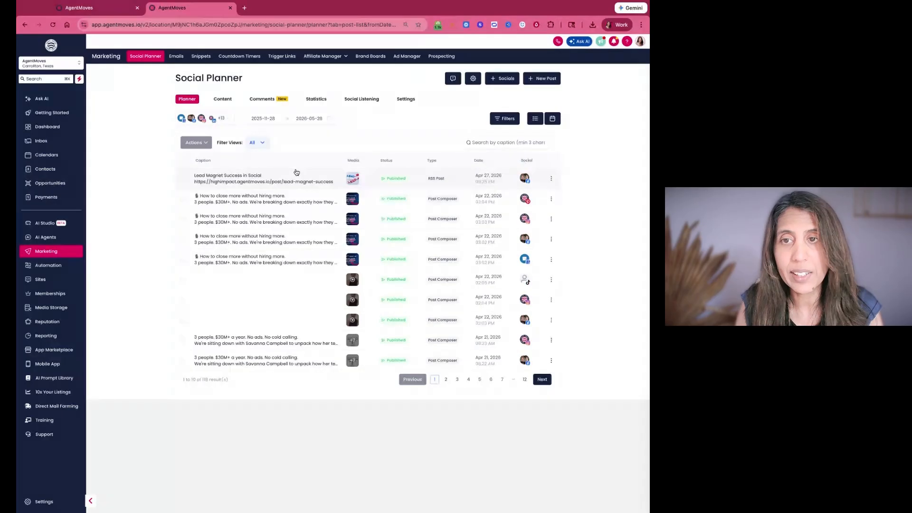
Step: Switch the planner to the calendar view and check its filter views and the week and month layouts
{"action": "left_click", "coordinate": [553, 119]}
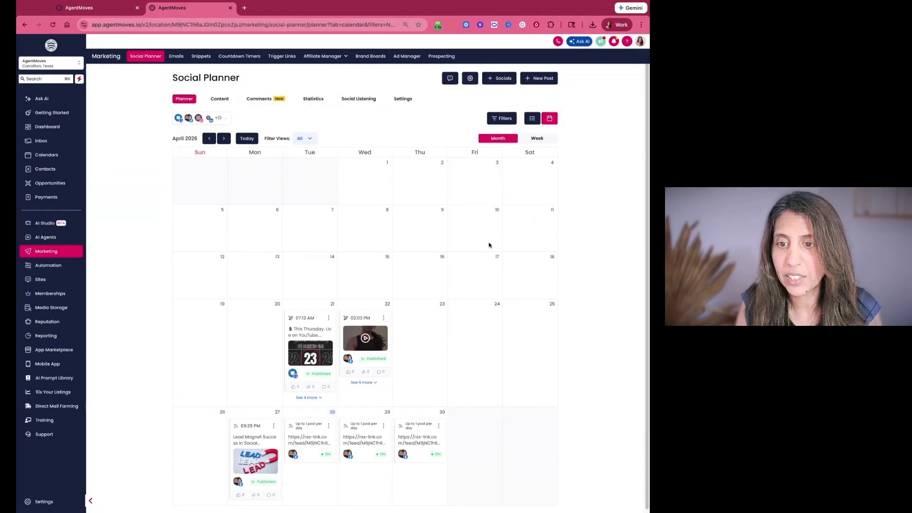
{"action": "scroll", "coordinate": [490, 245], "scroll_direction": "down", "scroll_amount": 1}
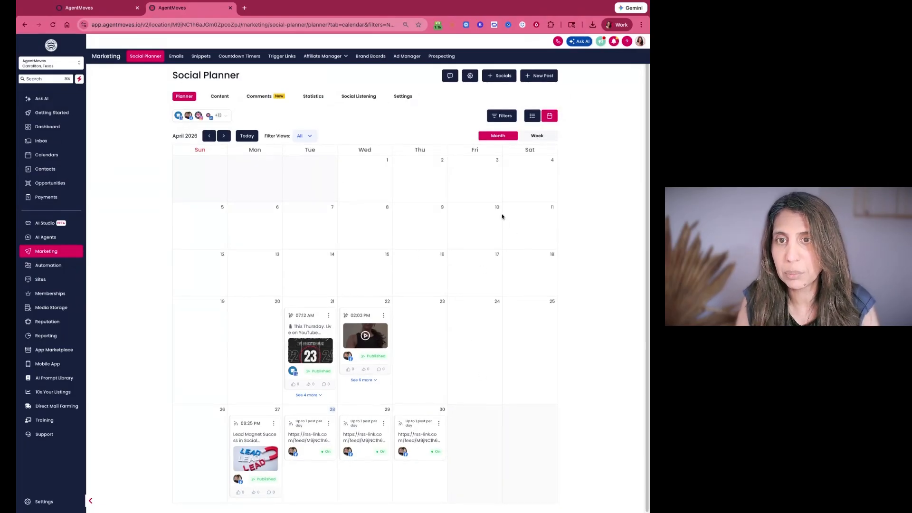
{"action": "left_click", "coordinate": [298, 136]}
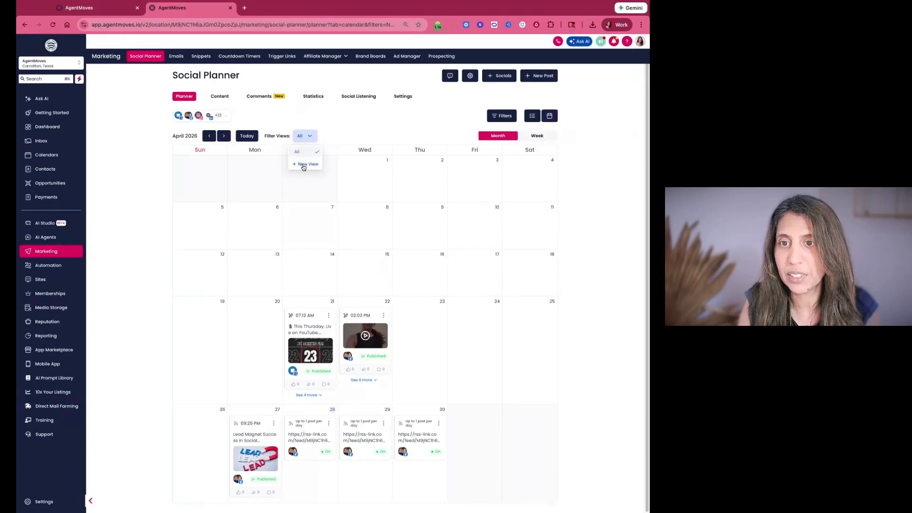
{"action": "left_click", "coordinate": [348, 132]}
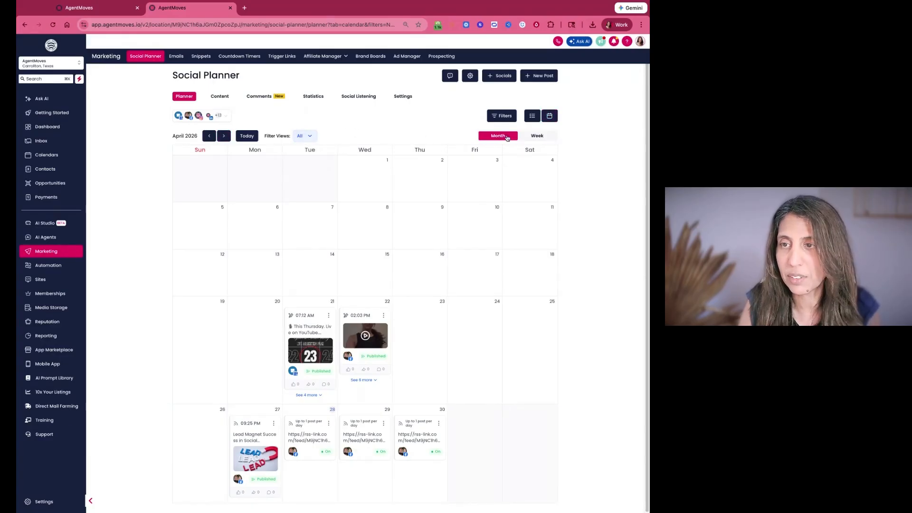
{"action": "left_click", "coordinate": [537, 136]}
{"action": "left_click", "coordinate": [504, 138]}
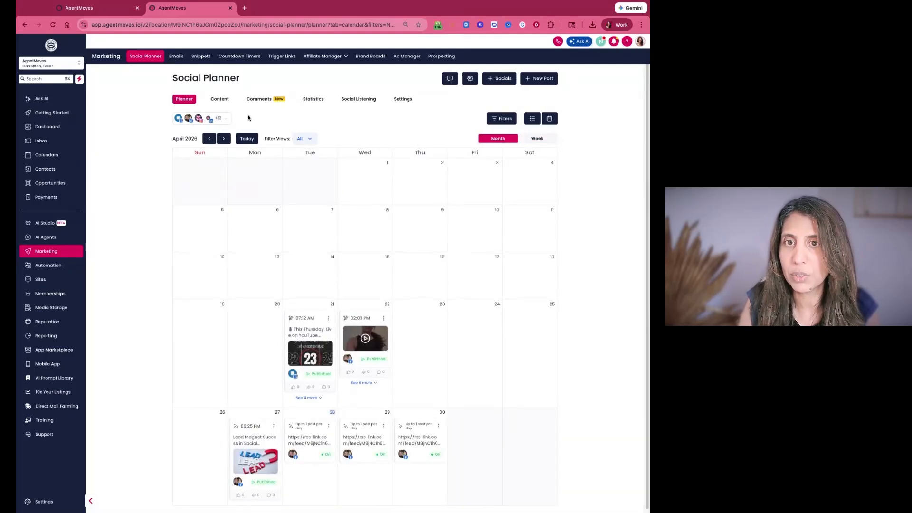
Step: Review the planner's list of connected social accounts and the Tips Carousels account group
{"action": "left_click", "coordinate": [218, 118]}
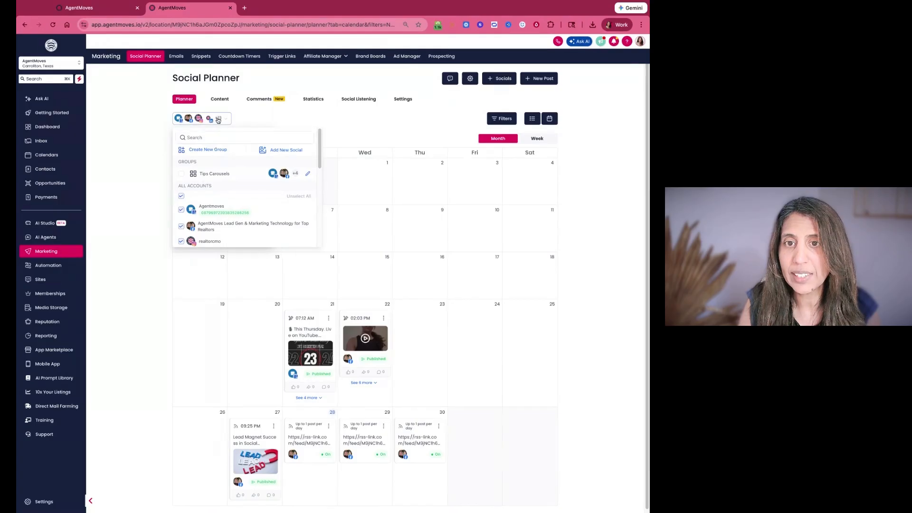
{"action": "scroll", "coordinate": [227, 221], "scroll_direction": "down", "scroll_amount": 5}
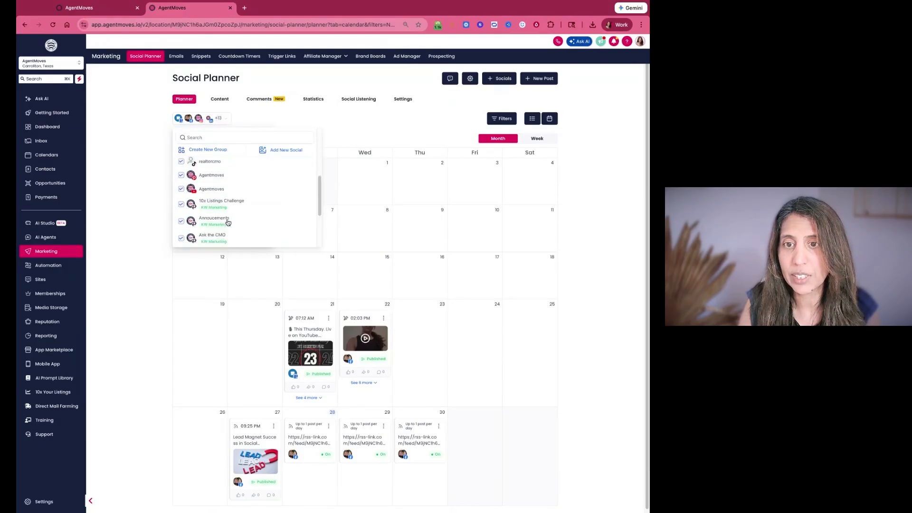
{"action": "scroll", "coordinate": [227, 221], "scroll_direction": "up", "scroll_amount": 5}
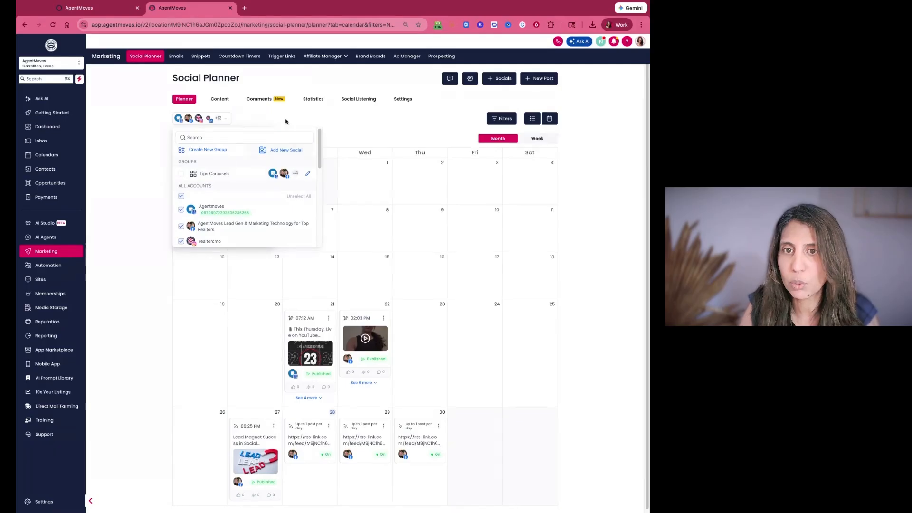
{"action": "left_click", "coordinate": [305, 119]}
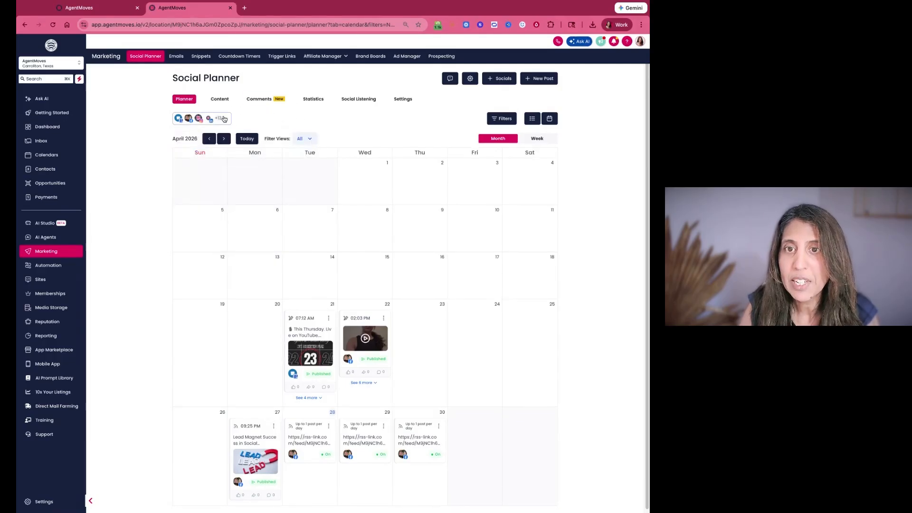
{"action": "left_click", "coordinate": [220, 119]}
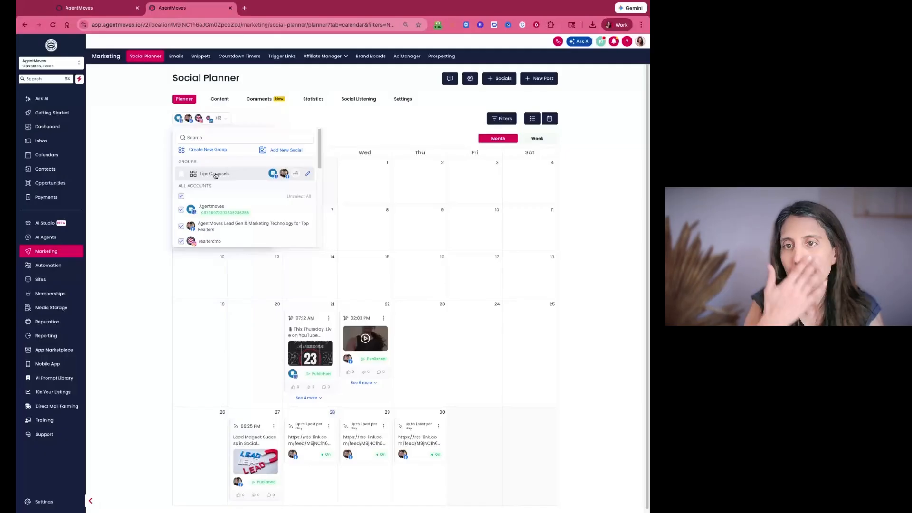
{"action": "mouse_move", "coordinate": [295, 174]}
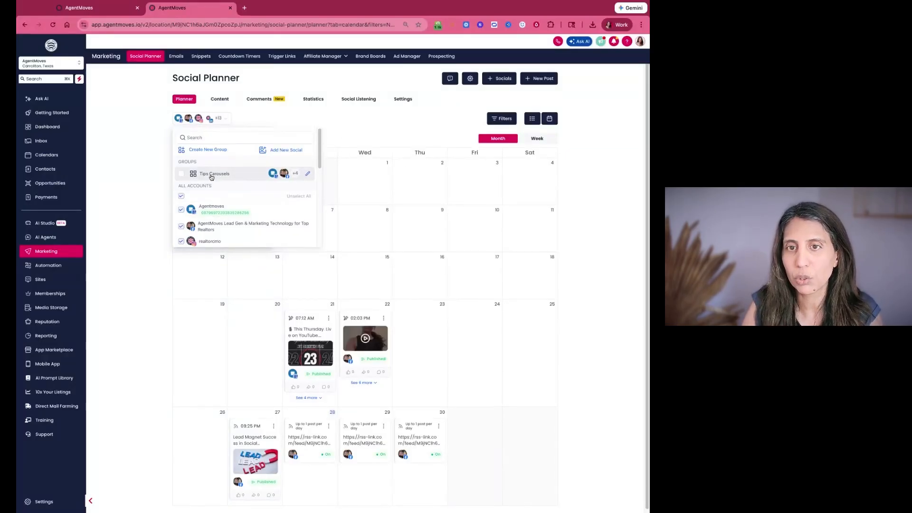
{"action": "left_click", "coordinate": [379, 116]}
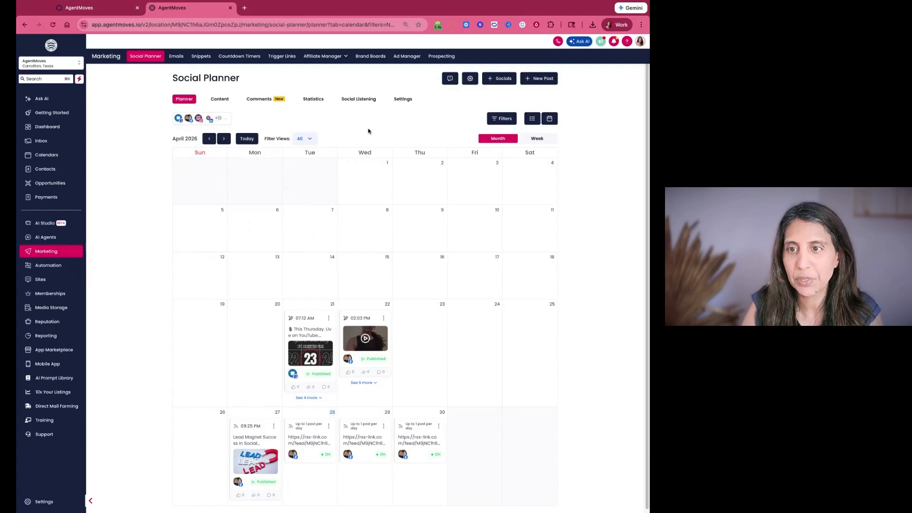
Step: Review the social networks available to connect and the Sync Posts Automatically option, leaving them as they are
{"action": "left_click", "coordinate": [500, 83]}
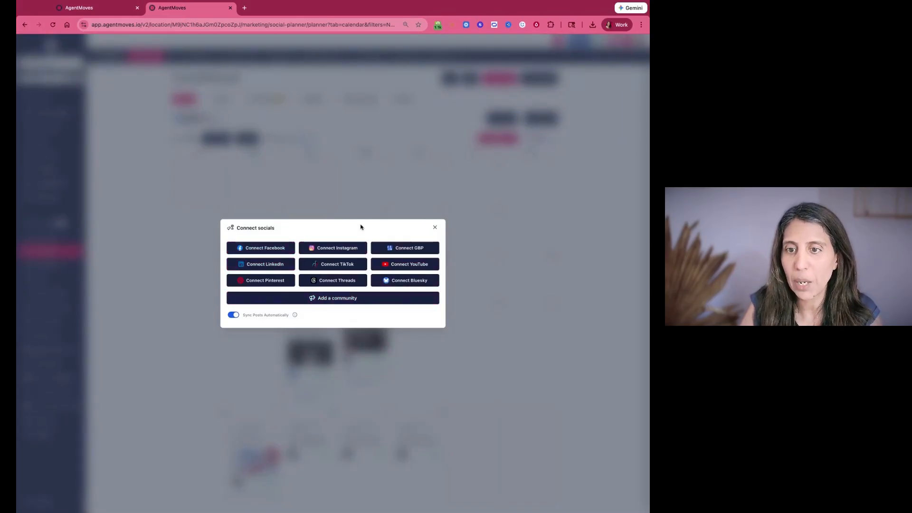
{"action": "left_click_drag", "start_coordinate": [244, 314], "coordinate": [278, 315]}
{"action": "mouse_move", "coordinate": [295, 315]}
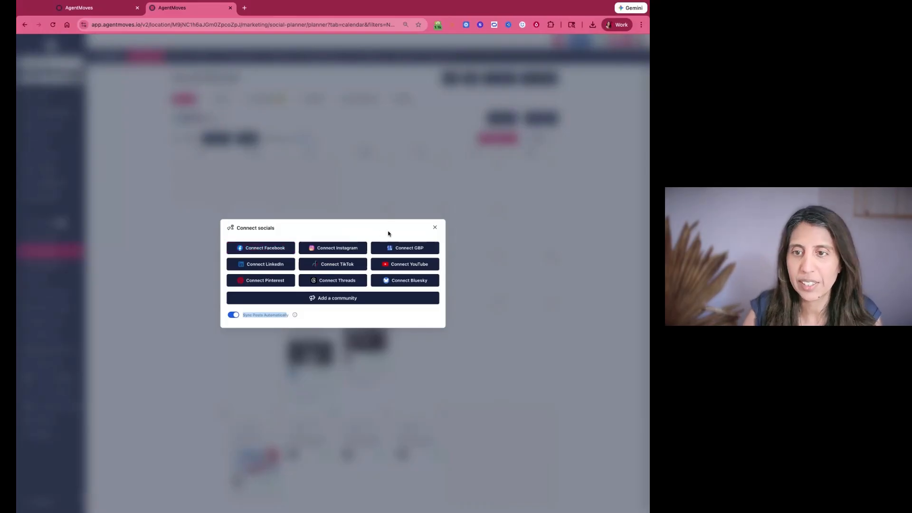
{"action": "left_click", "coordinate": [434, 227]}
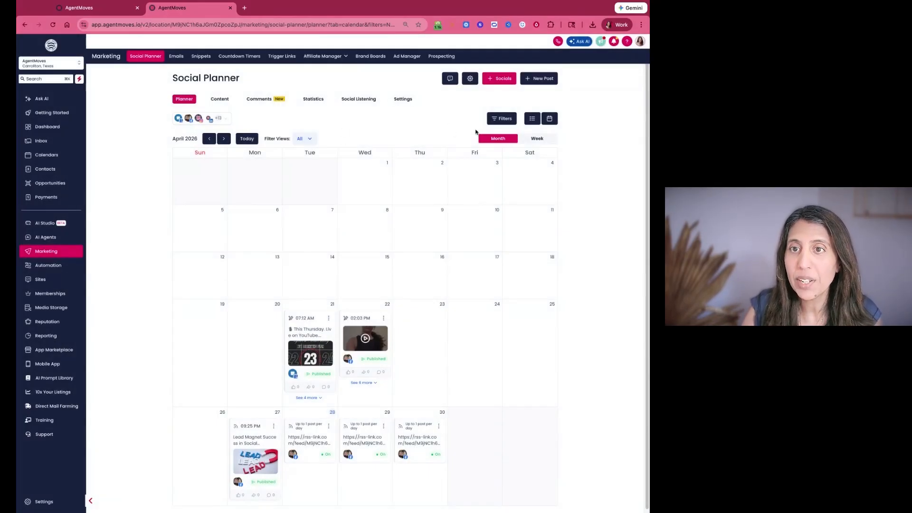
Step: In the Social Planner settings, set the default Pinterest board of the Agentmoves account to AI Prompts
{"action": "left_click", "coordinate": [470, 78]}
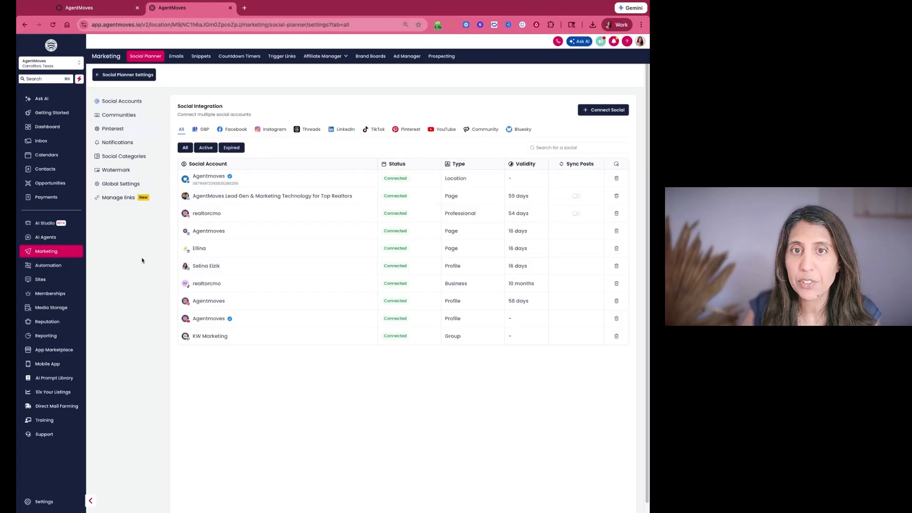
{"action": "left_click", "coordinate": [117, 121]}
{"action": "left_click", "coordinate": [115, 132]}
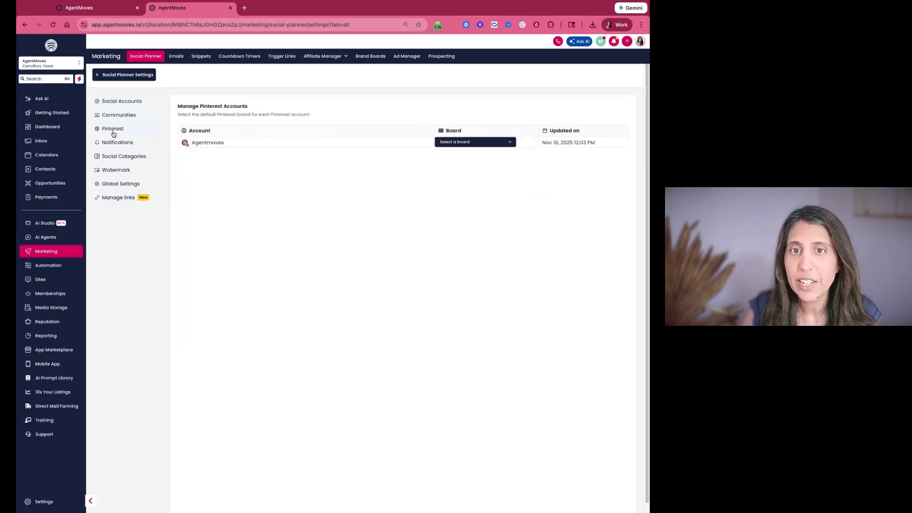
{"action": "left_click", "coordinate": [460, 144]}
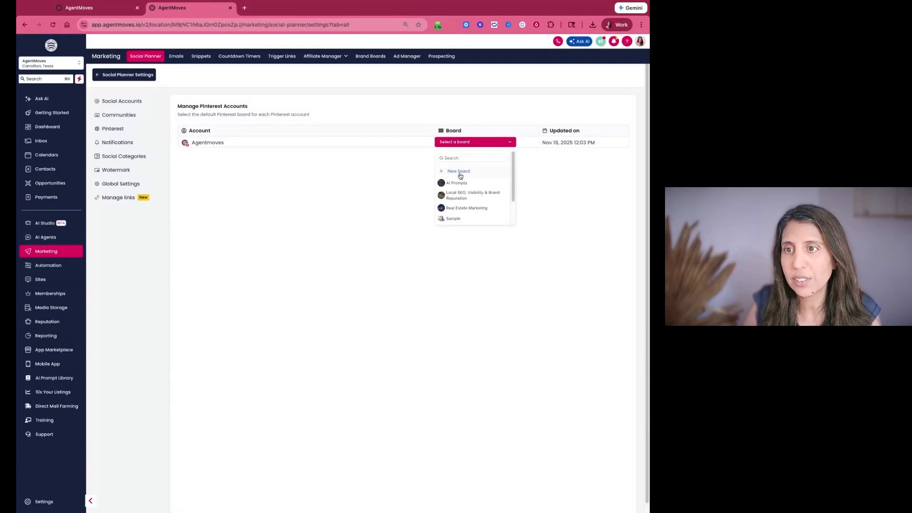
{"action": "left_click", "coordinate": [438, 183]}
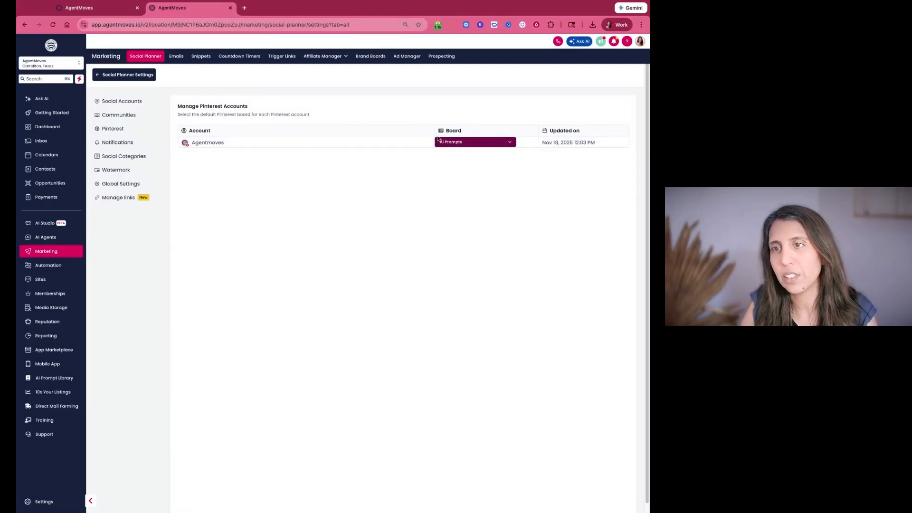
Step: Go to the planner's notification settings and inspect the options of the Account Pre-Expiry alert without changing them
{"action": "left_click", "coordinate": [118, 145]}
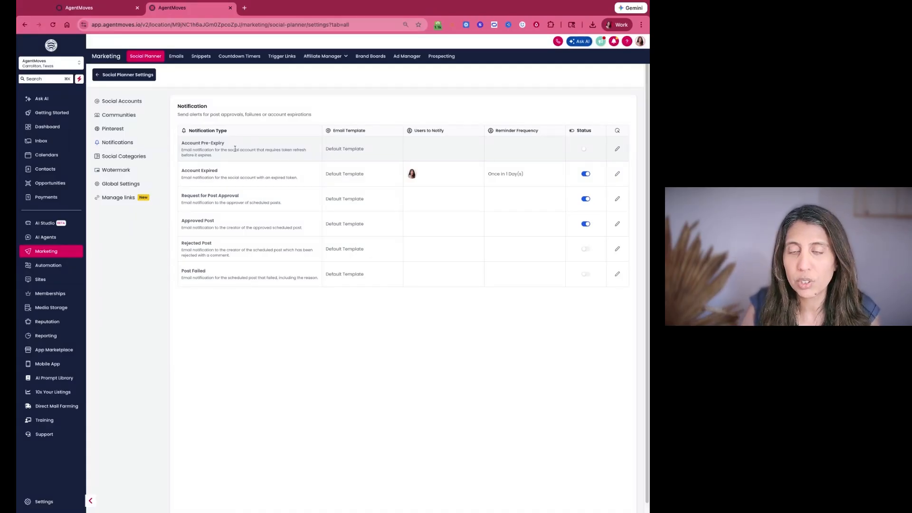
{"action": "left_click_drag", "start_coordinate": [235, 150], "coordinate": [213, 155]}
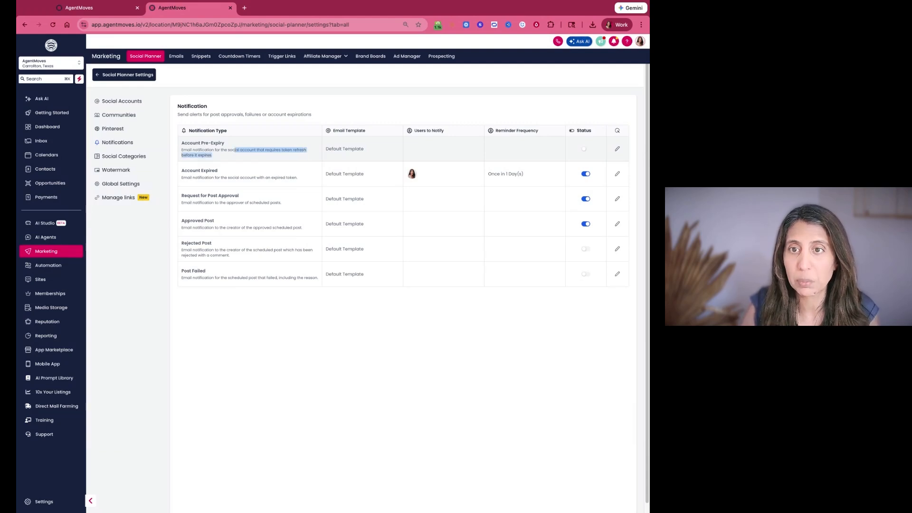
{"action": "left_click", "coordinate": [283, 152]}
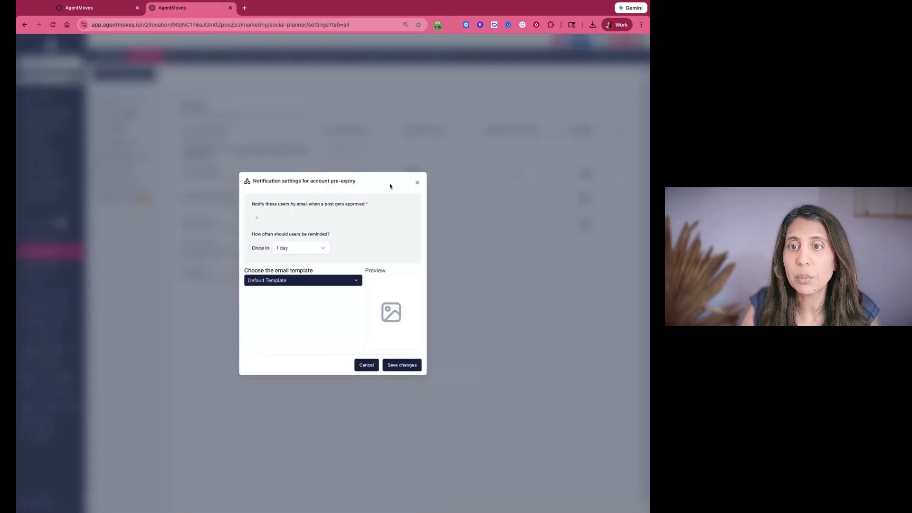
{"action": "left_click", "coordinate": [416, 183]}
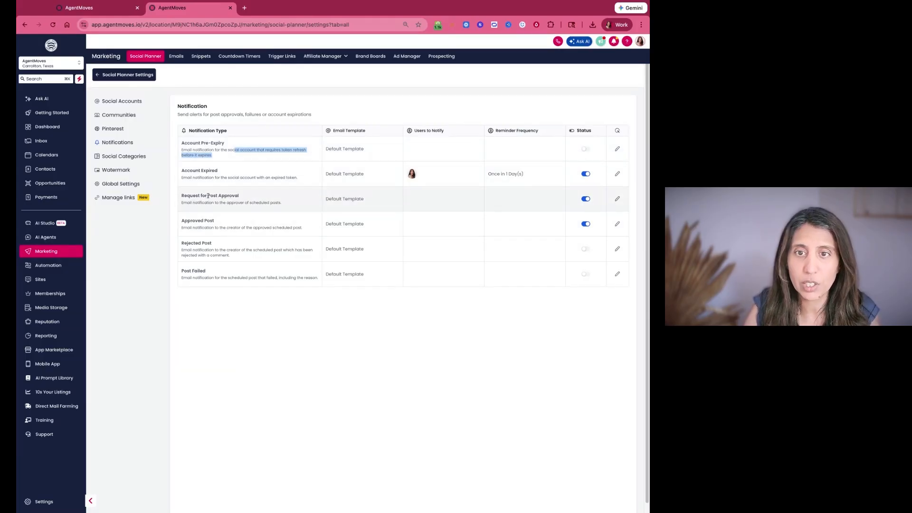
Step: Inspect the email template options of the Request for Post Approval notification without changing them
{"action": "left_click_drag", "start_coordinate": [208, 196], "coordinate": [239, 197]}
{"action": "left_click", "coordinate": [232, 198]}
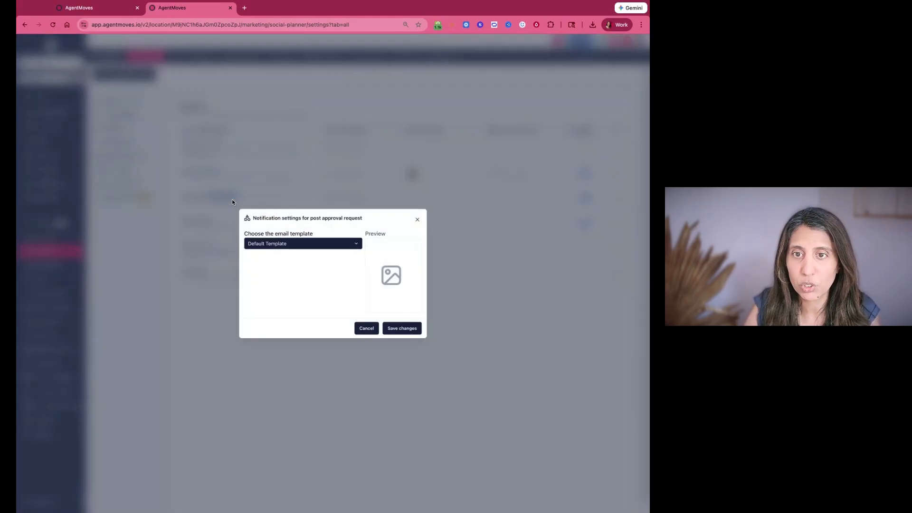
{"action": "left_click", "coordinate": [416, 221]}
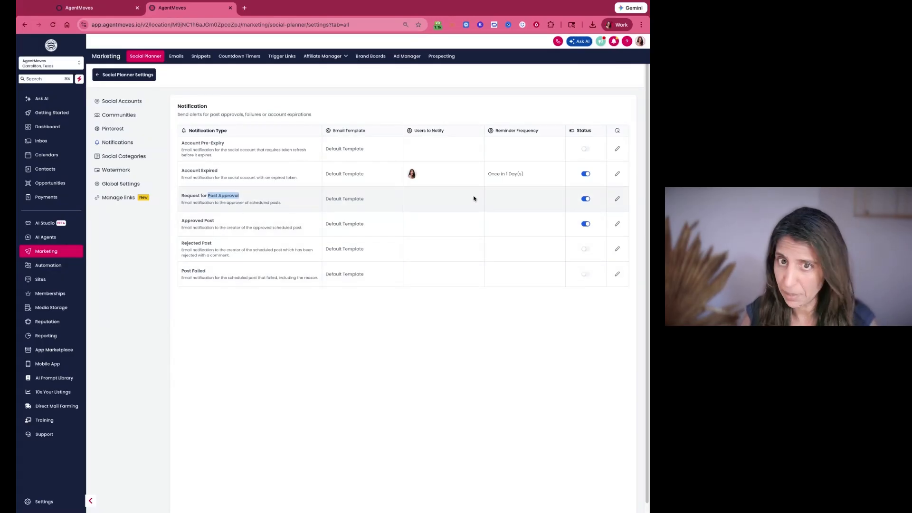
Step: Review the social categories and look at the name and color options for adding a new one, without creating it
{"action": "left_click", "coordinate": [126, 171]}
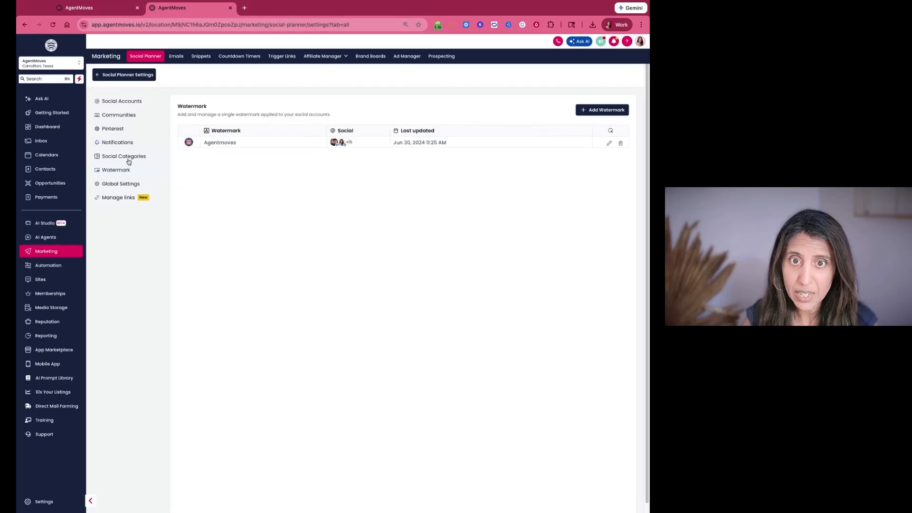
{"action": "left_click", "coordinate": [128, 161]}
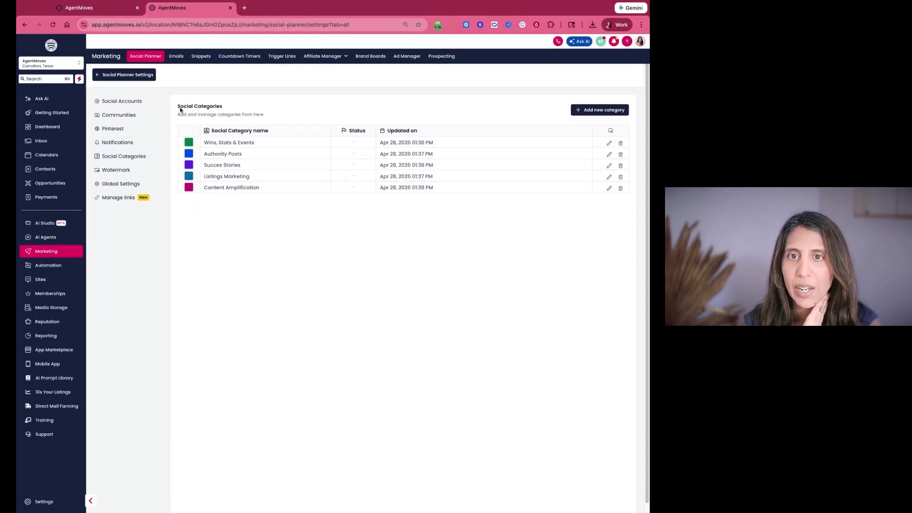
{"action": "left_click", "coordinate": [17, 61]}
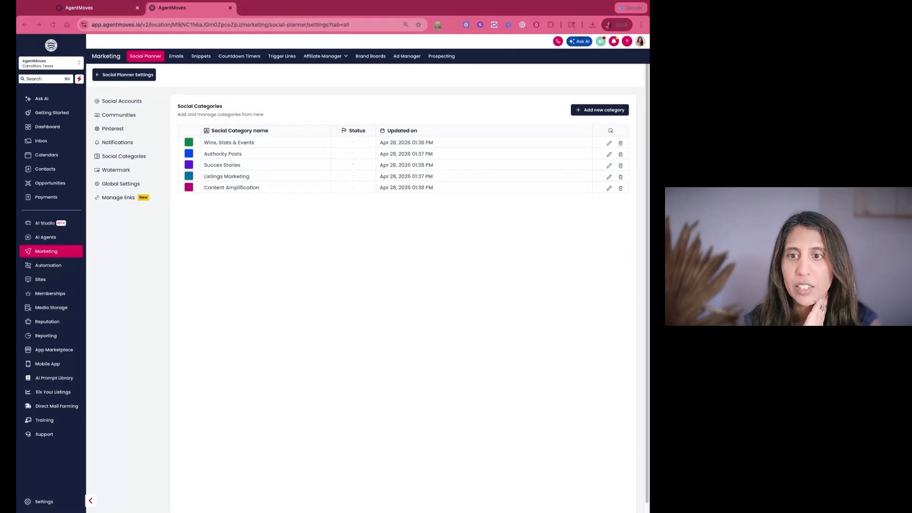
{"action": "left_click", "coordinate": [391, 233]}
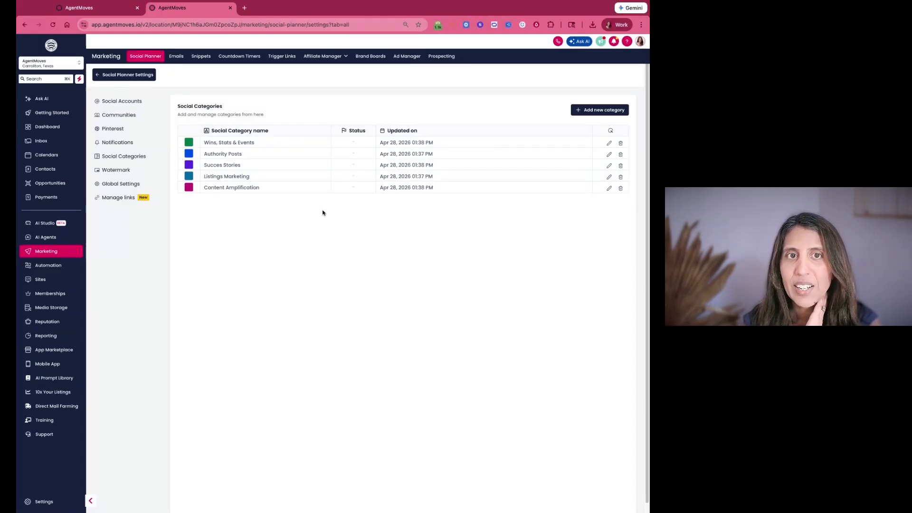
{"action": "left_click", "coordinate": [597, 110]}
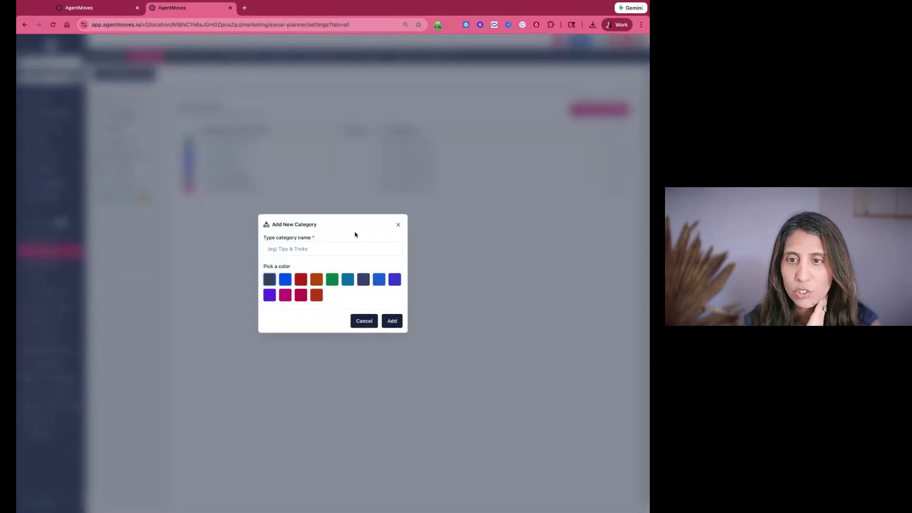
{"action": "left_click", "coordinate": [364, 319]}
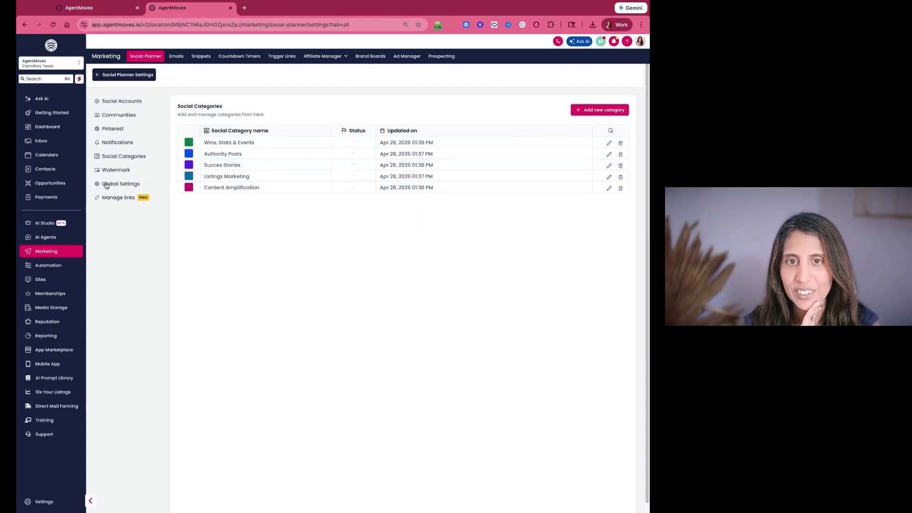
Step: Inspect the Agentmoves watermark's alignment, opacity, scale and assigned social accounts, leaving the watermark unchanged and undeleted
{"action": "left_click", "coordinate": [114, 171]}
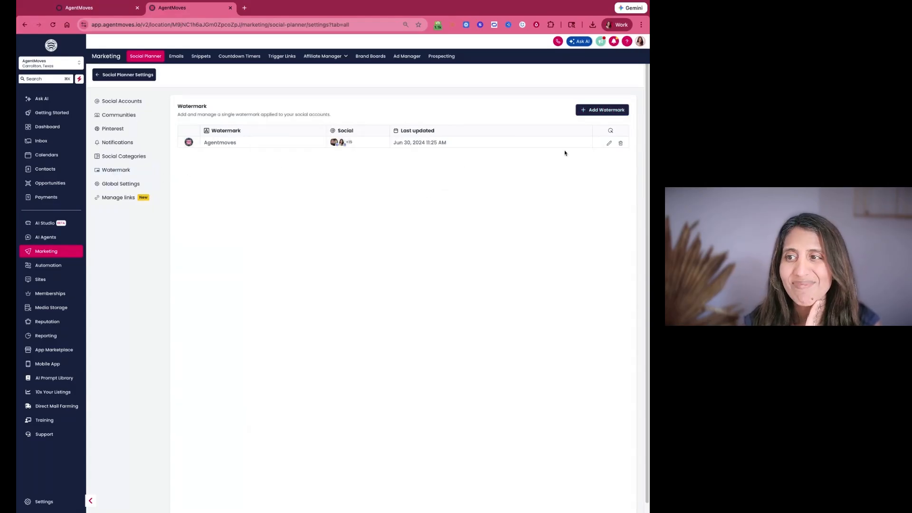
{"action": "left_click", "coordinate": [608, 144]}
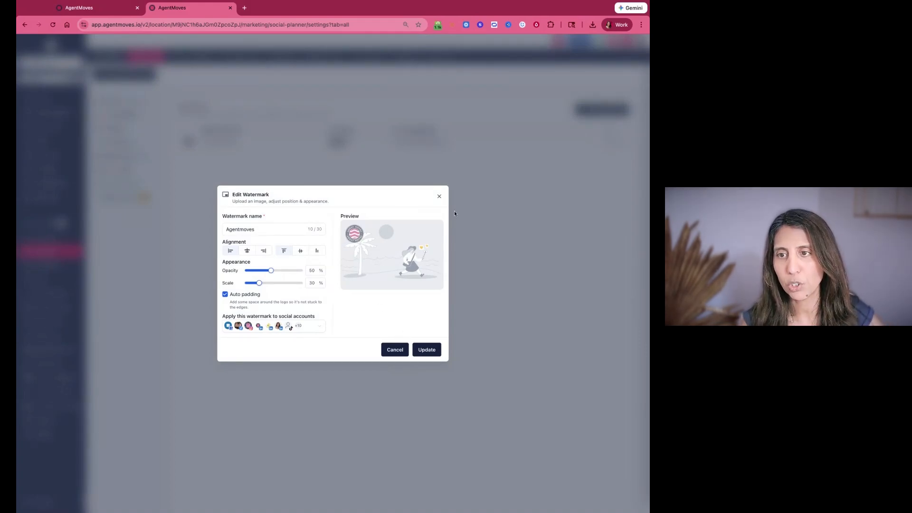
{"action": "left_click", "coordinate": [440, 197]}
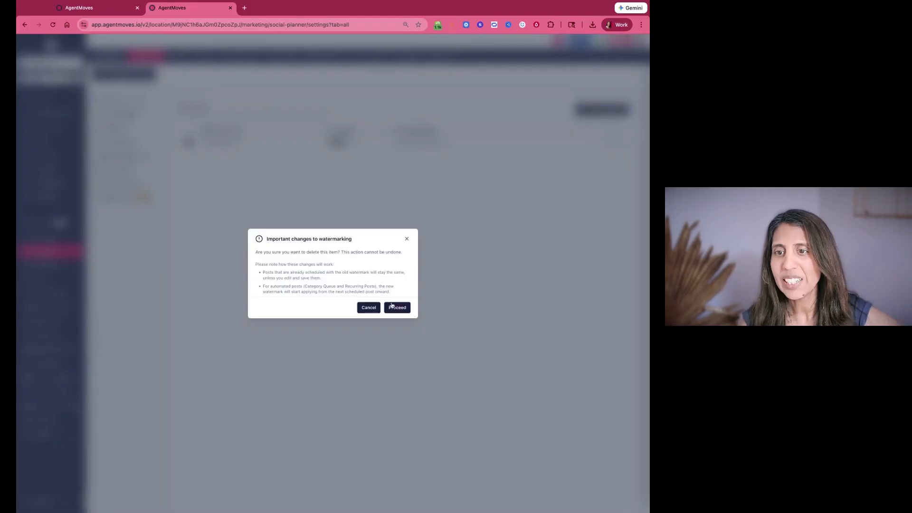
{"action": "left_click", "coordinate": [375, 309]}
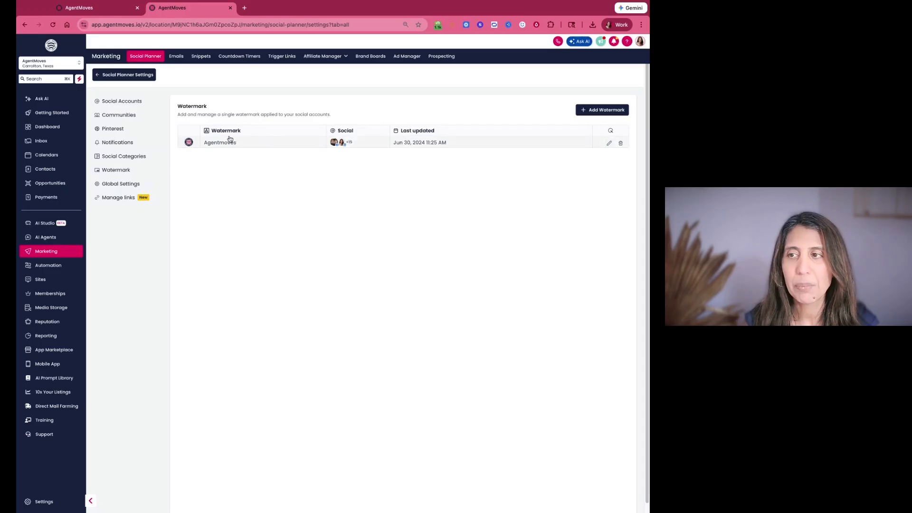
Step: Go to the planner's global settings and read the Apply Watermark and Media Optimization descriptions without changing either setting
{"action": "left_click", "coordinate": [115, 189]}
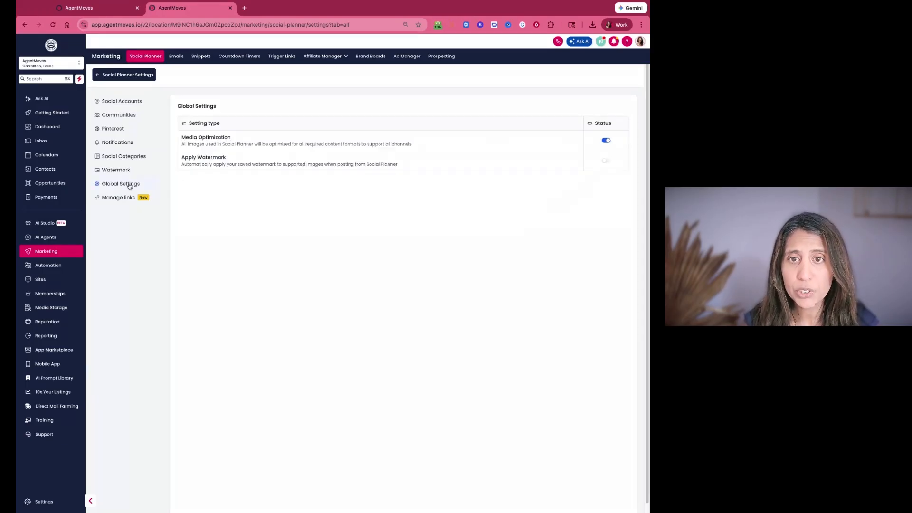
{"action": "left_click_drag", "start_coordinate": [227, 157], "coordinate": [462, 170]}
{"action": "left_click", "coordinate": [428, 177]}
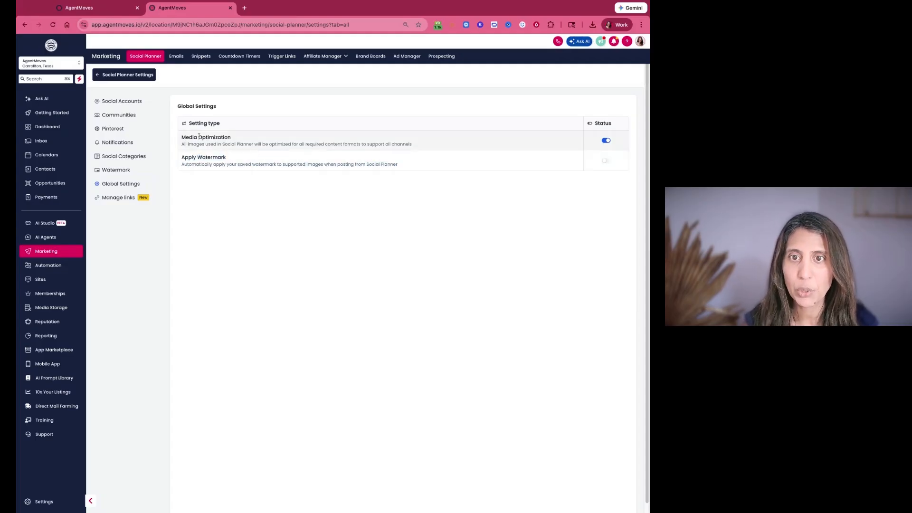
{"action": "left_click_drag", "start_coordinate": [199, 138], "coordinate": [311, 144]}
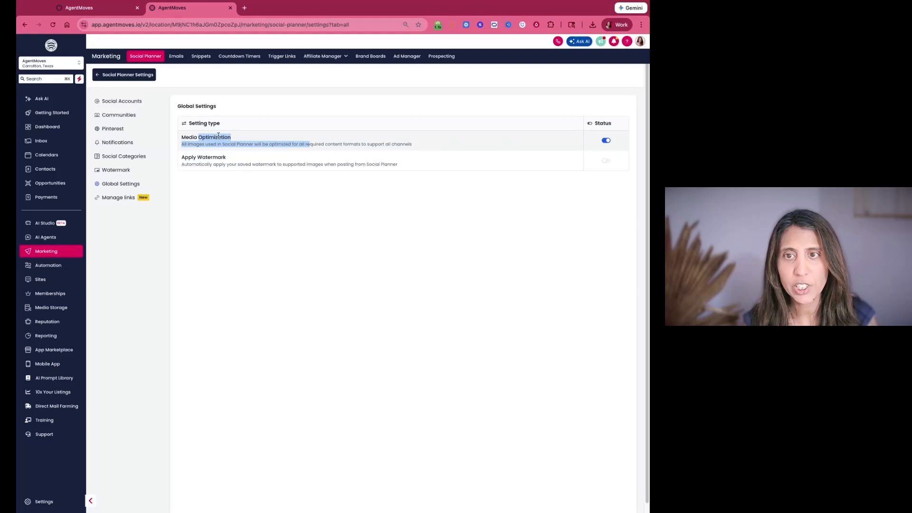
{"action": "left_click", "coordinate": [241, 142]}
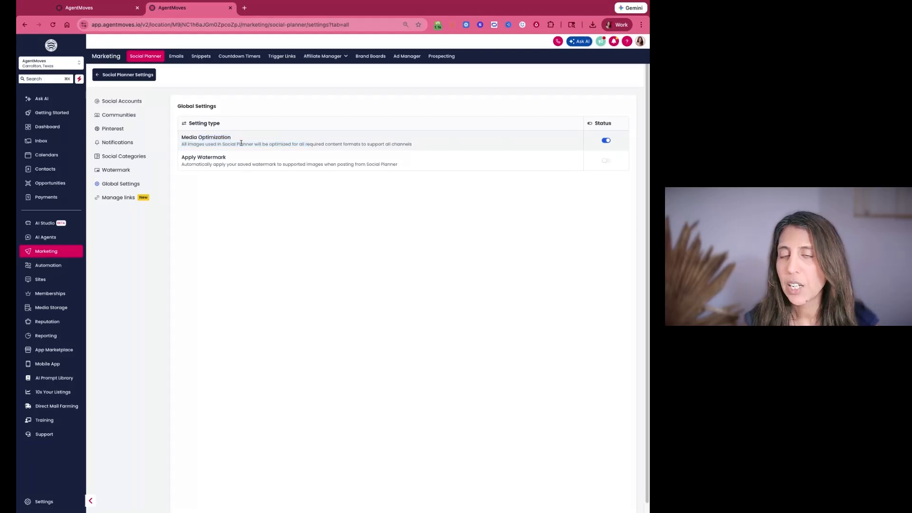
{"action": "triple_click", "coordinate": [245, 144]}
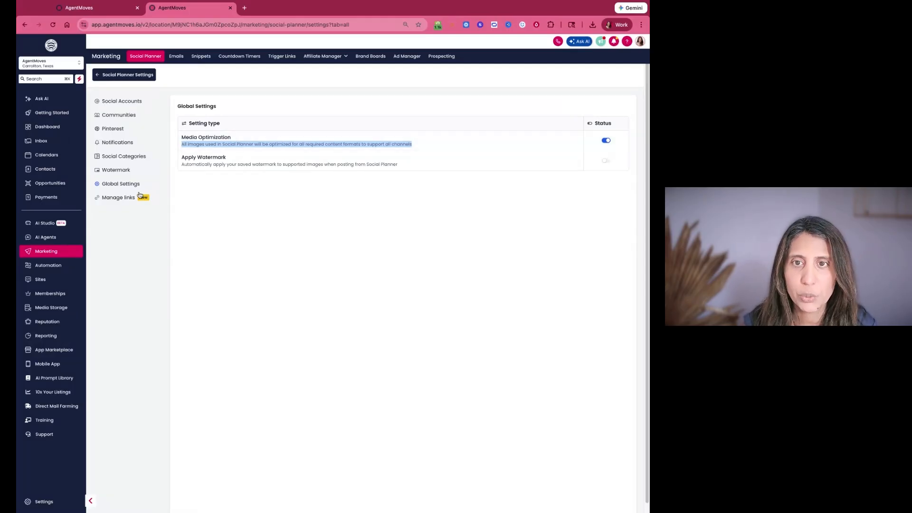
Step: Review the page for managing shareable approval links, and return from the settings to the Social Planner's post list
{"action": "left_click", "coordinate": [123, 202]}
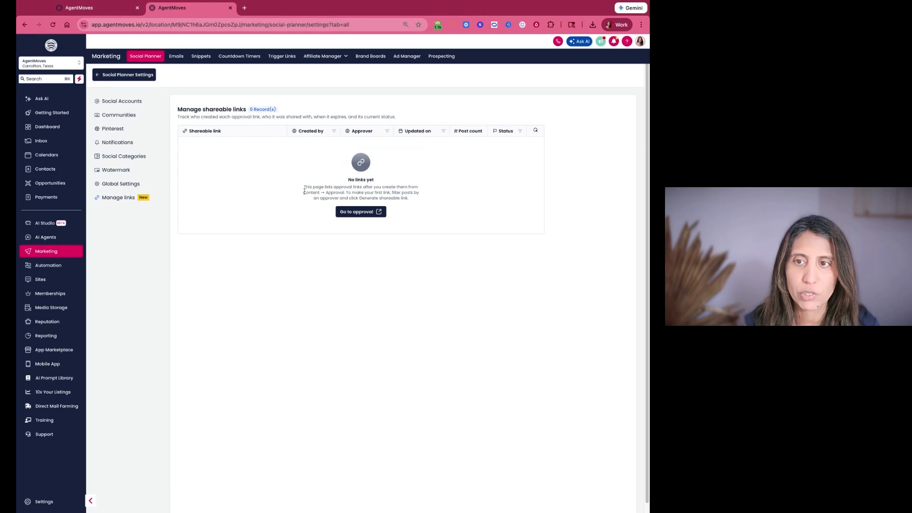
{"action": "left_click", "coordinate": [126, 106]}
{"action": "left_click", "coordinate": [135, 78]}
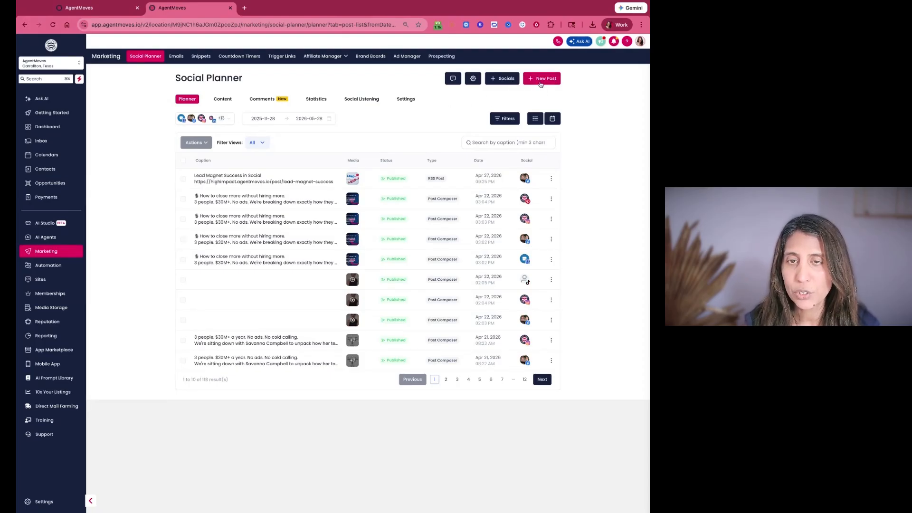
Step: Look at the social networks available for connecting without adding one, and show the options for creating a new post
{"action": "left_click", "coordinate": [502, 79]}
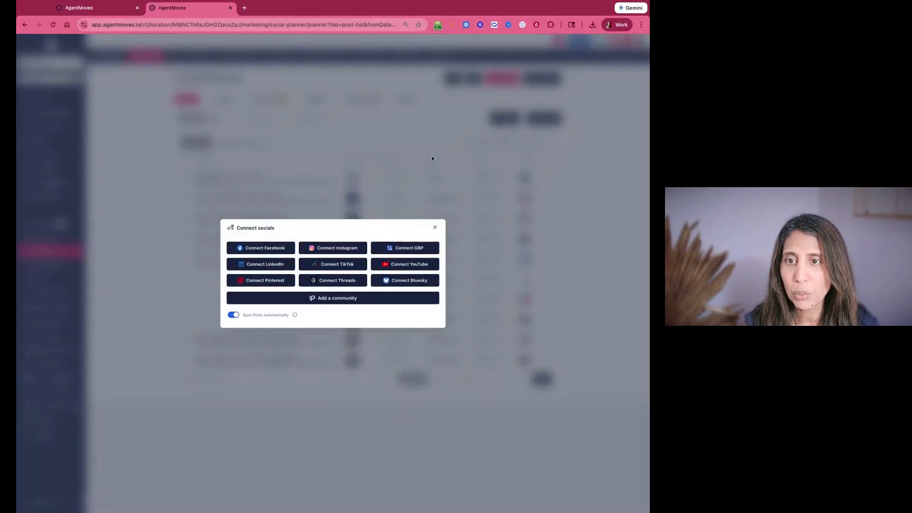
{"action": "left_click", "coordinate": [435, 227]}
{"action": "left_click", "coordinate": [540, 78]}
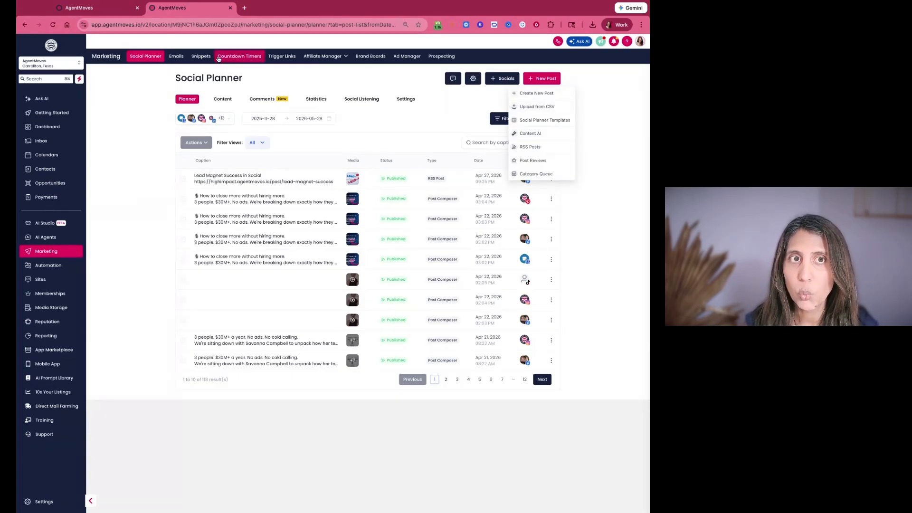
Step: Bring the Social Media Advanced Template spreadsheet into the browser window, and open the CSV bulk post upload in the Social Planner
{"action": "left_click", "coordinate": [21, 2]}
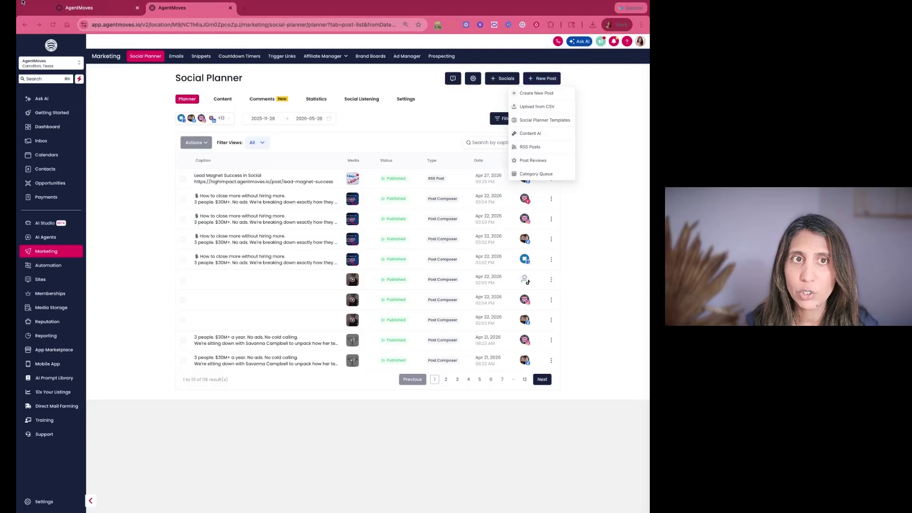
{"action": "left_click_drag", "start_coordinate": [333, 2], "coordinate": [304, 8]}
{"action": "left_click", "coordinate": [90, 144]}
{"action": "left_click", "coordinate": [74, 145]}
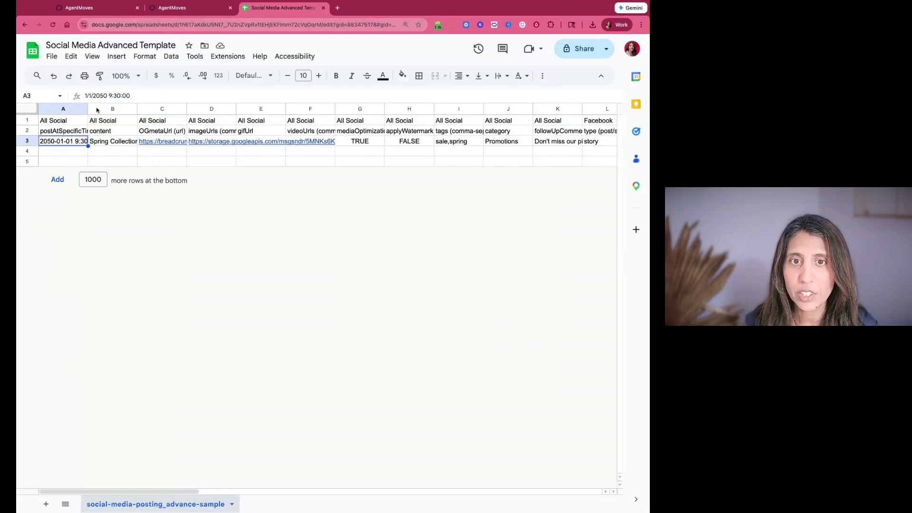
{"action": "left_click", "coordinate": [192, 11]}
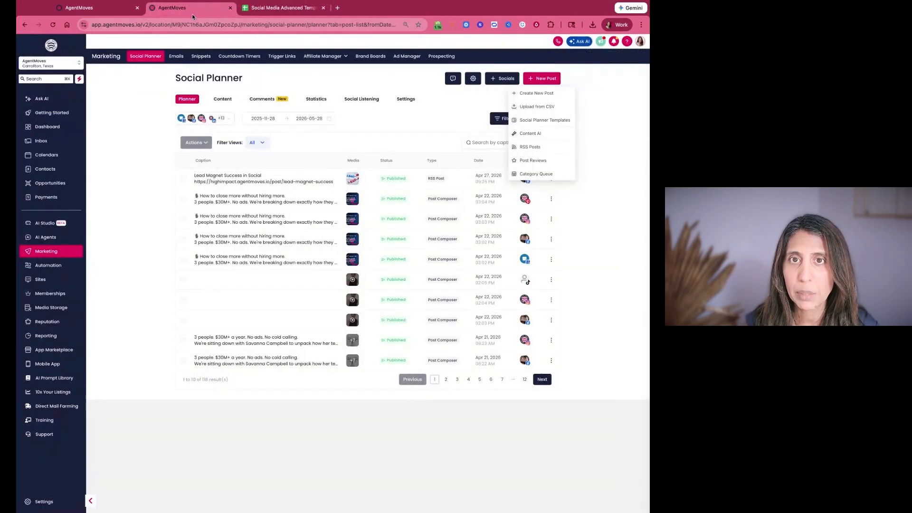
{"action": "left_click", "coordinate": [516, 108]}
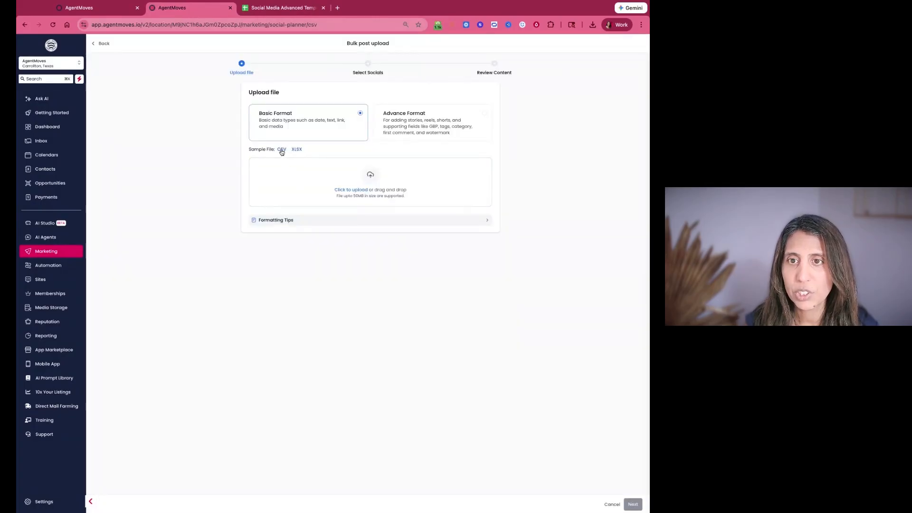
Step: Switch to the Social Media Advanced Template spreadsheet and inspect the All Social columns, including the content and tags headings
{"action": "key", "text": "ctrl+Tab"}
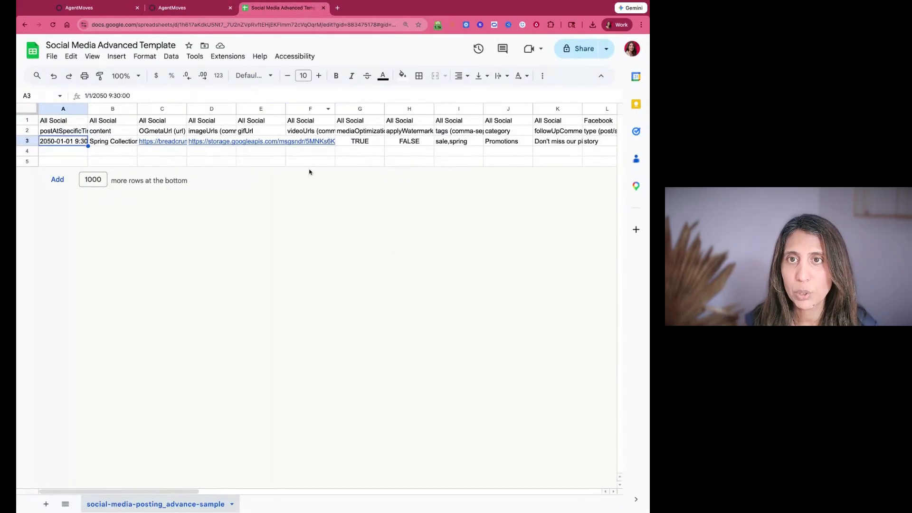
{"action": "left_click", "coordinate": [193, 122]}
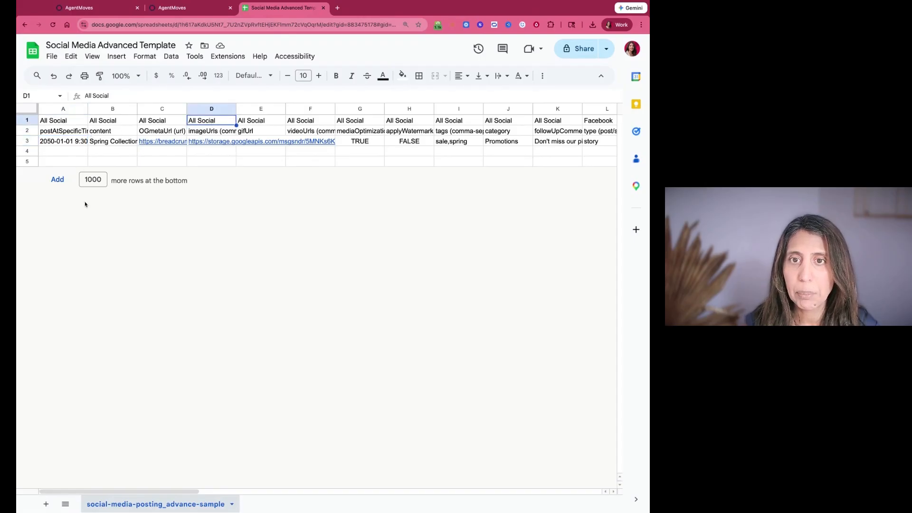
{"action": "left_click", "coordinate": [101, 132]}
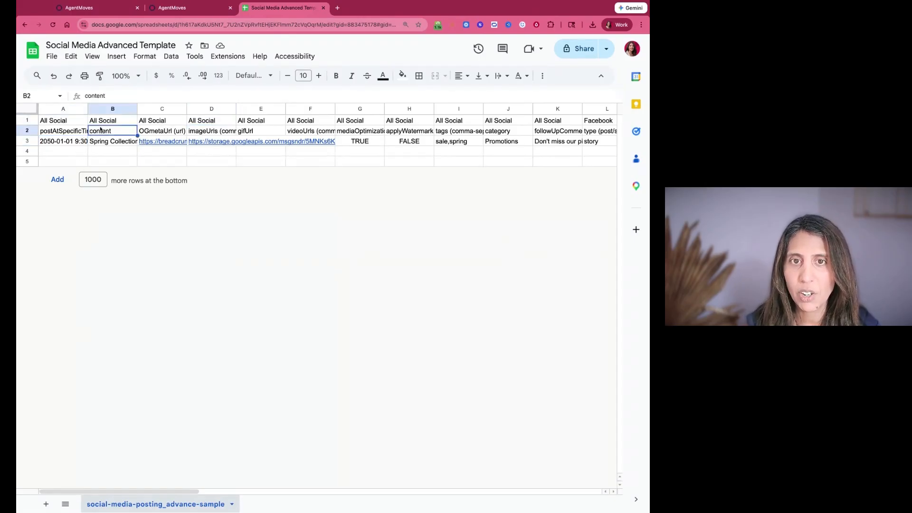
{"action": "left_click", "coordinate": [441, 133]}
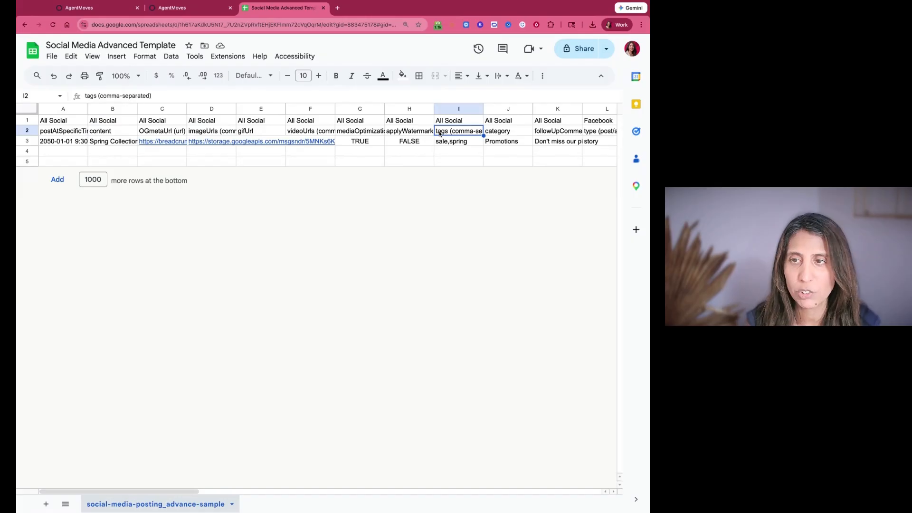
Step: Examine the template's row 2 headings across the Facebook, Instagram, LinkedIn, Google, YouTube and TikTok columns, up to enableDuet in AF2
{"action": "key", "text": "Left"}
{"action": "key", "text": "Left"}
{"action": "key", "text": "Right"}
{"action": "key", "text": "Right"}
{"action": "key", "text": "Right"}
{"action": "key", "text": "Right"}
{"action": "key", "text": "Right"}
{"action": "key", "text": "Right"}
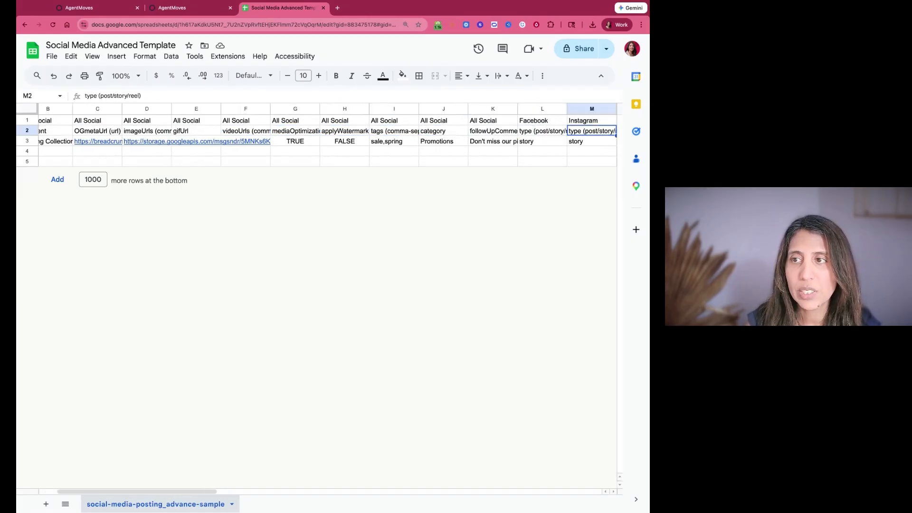
{"action": "key", "text": "Right"}
{"action": "key", "text": "Right"}
{"action": "key", "text": "Right"}
{"action": "key", "text": "Right"}
{"action": "key", "text": "Right"}
{"action": "key", "text": "Right"}
{"action": "key", "text": "Right"}
{"action": "key", "text": "Right"}
{"action": "key", "text": "Right"}
{"action": "key", "text": "Right"}
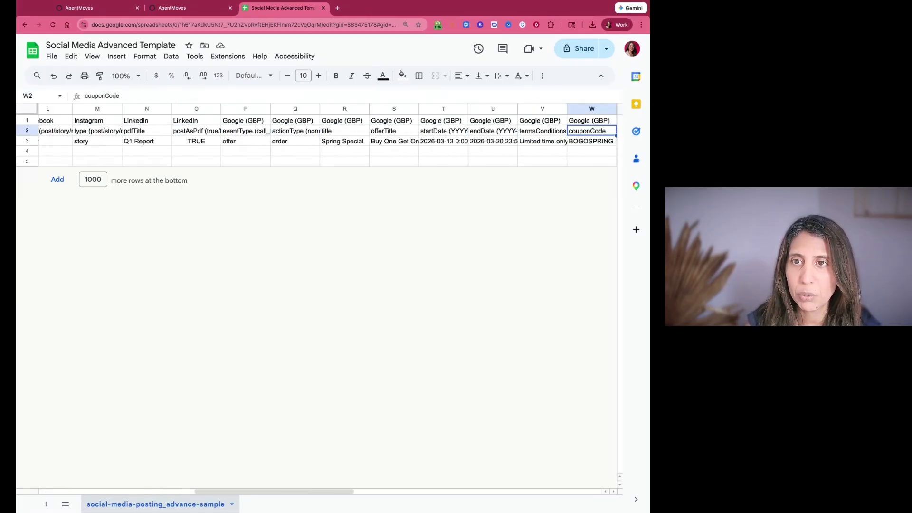
{"action": "key", "text": "Right"}
{"action": "key", "text": "Right"}
{"action": "key", "text": "Right"}
{"action": "key", "text": "Right"}
{"action": "key", "text": "Right"}
{"action": "key", "text": "Right"}
{"action": "key", "text": "Right"}
{"action": "key", "text": "Right"}
{"action": "key", "text": "Right"}
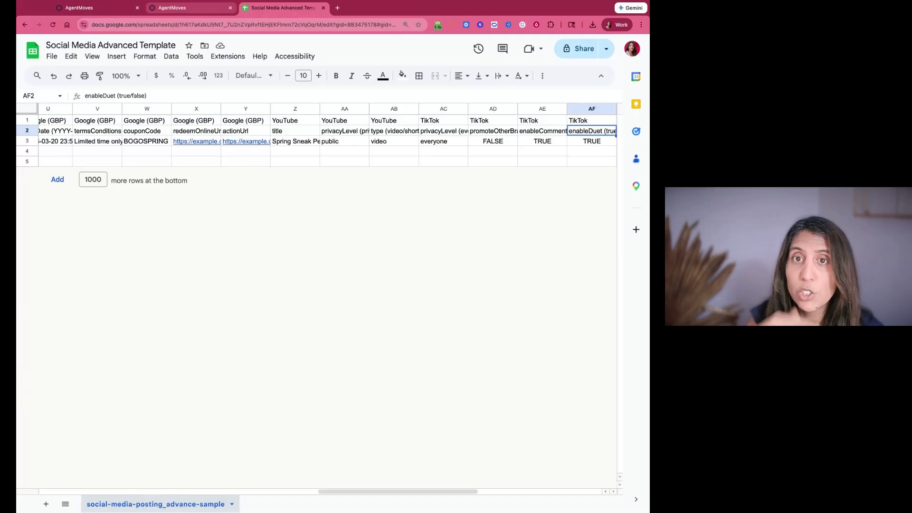
Step: Switch to the Advance Format bulk upload page and read its formatting tips on dates, media, platform settings and the CSV import limit
{"action": "left_click", "coordinate": [109, 11]}
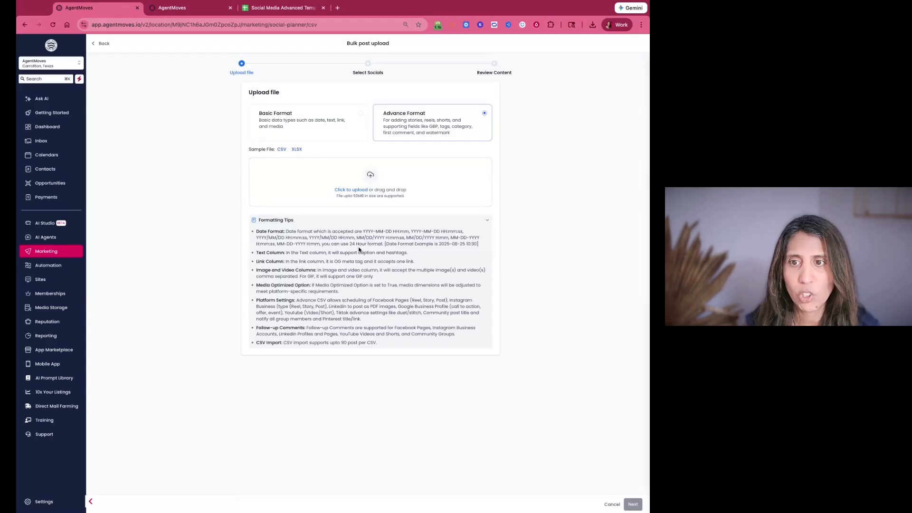
{"action": "left_click_drag", "start_coordinate": [355, 237], "coordinate": [393, 319]}
{"action": "left_click", "coordinate": [392, 319]}
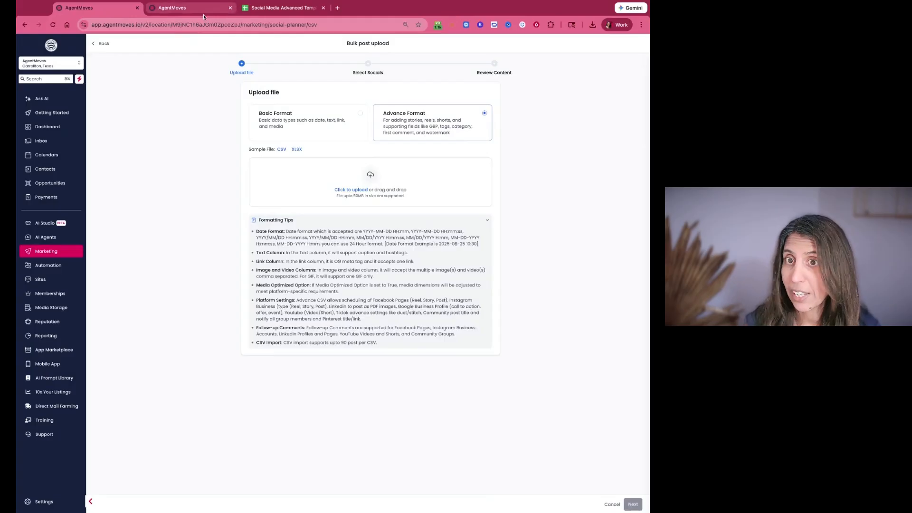
{"action": "left_click_drag", "start_coordinate": [257, 232], "coordinate": [377, 342]}
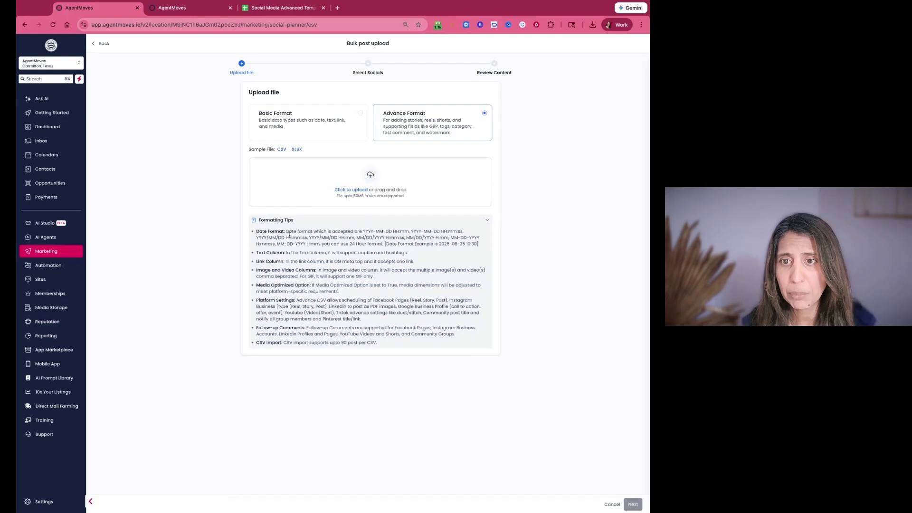
{"action": "left_click_drag", "start_coordinate": [288, 233], "coordinate": [421, 244]}
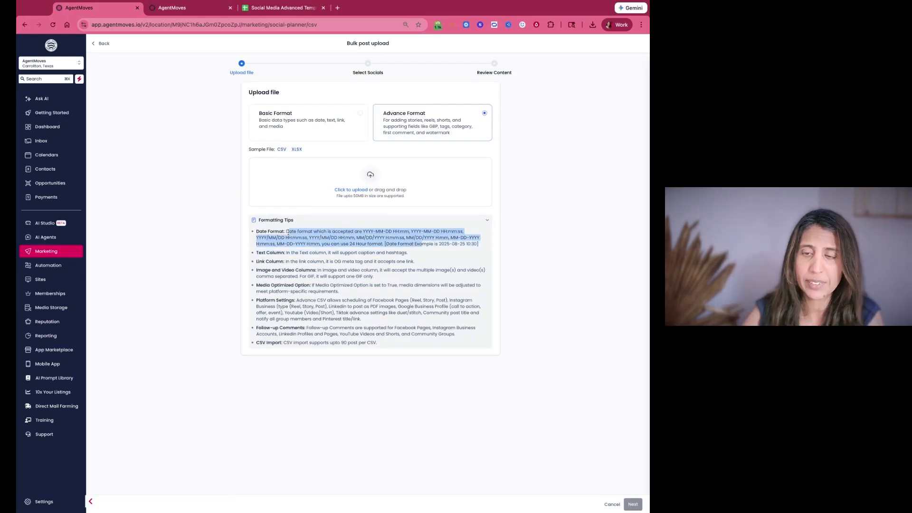
{"action": "left_click_drag", "start_coordinate": [311, 286], "coordinate": [378, 343]}
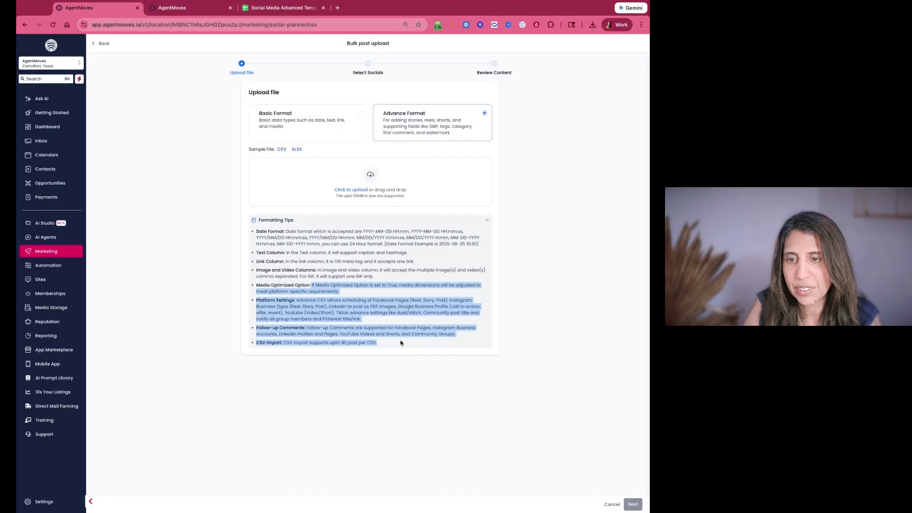
{"action": "left_click", "coordinate": [389, 306]}
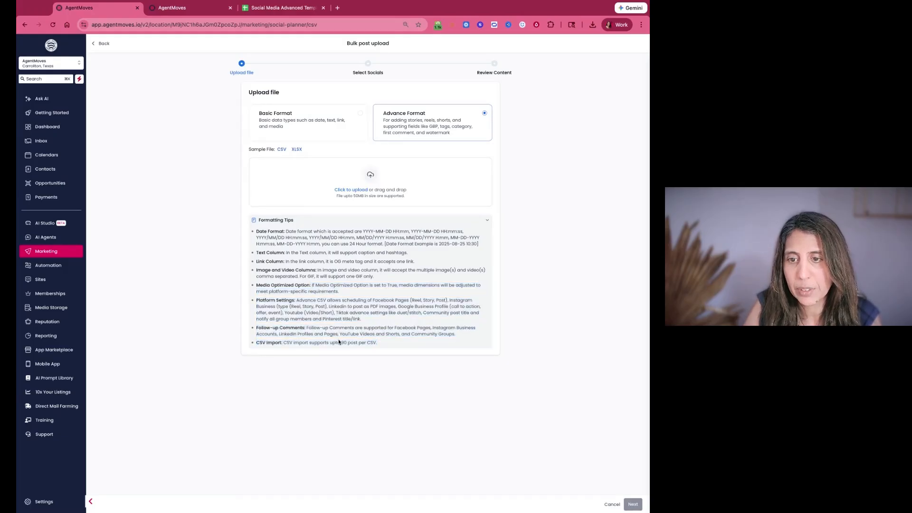
{"action": "left_click_drag", "start_coordinate": [341, 342], "coordinate": [367, 343]}
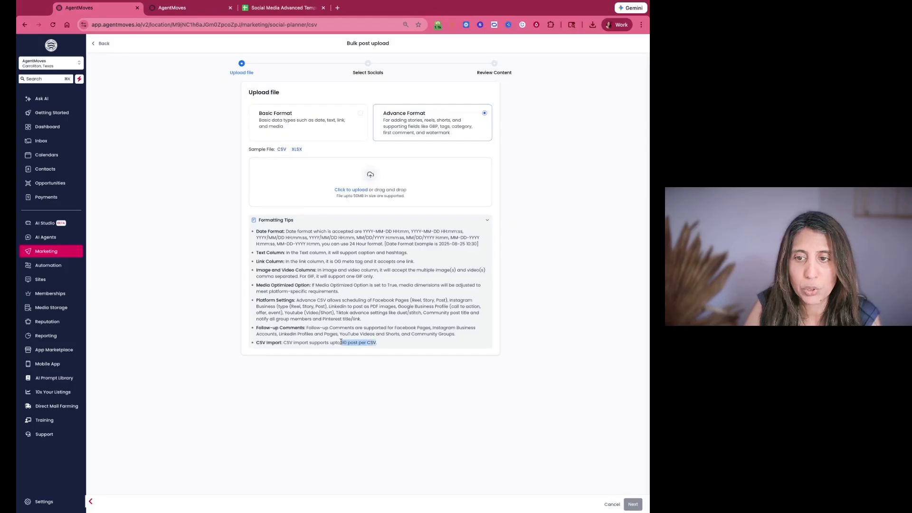
{"action": "left_click", "coordinate": [380, 343]}
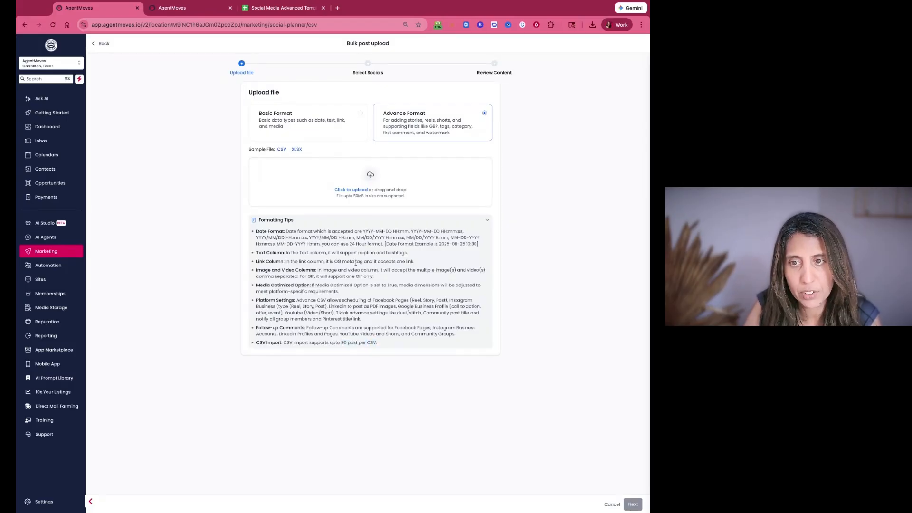
{"action": "left_click_drag", "start_coordinate": [355, 262], "coordinate": [351, 293]}
Step: Glance back at the advanced template spreadsheet, and leave the bulk post upload to return to the Social Planner's post list
{"action": "left_click", "coordinate": [173, 10]}
{"action": "left_click", "coordinate": [274, 9]}
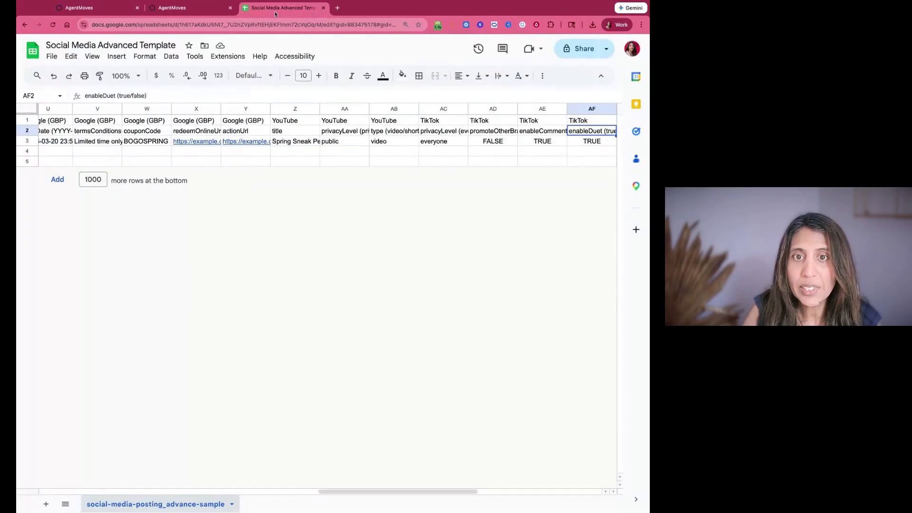
{"action": "left_click", "coordinate": [104, 14]}
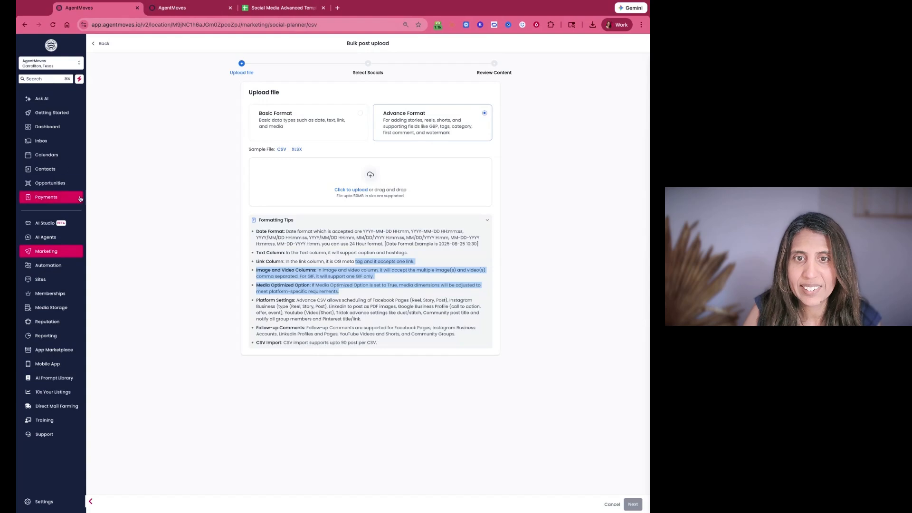
{"action": "left_click", "coordinate": [102, 45]}
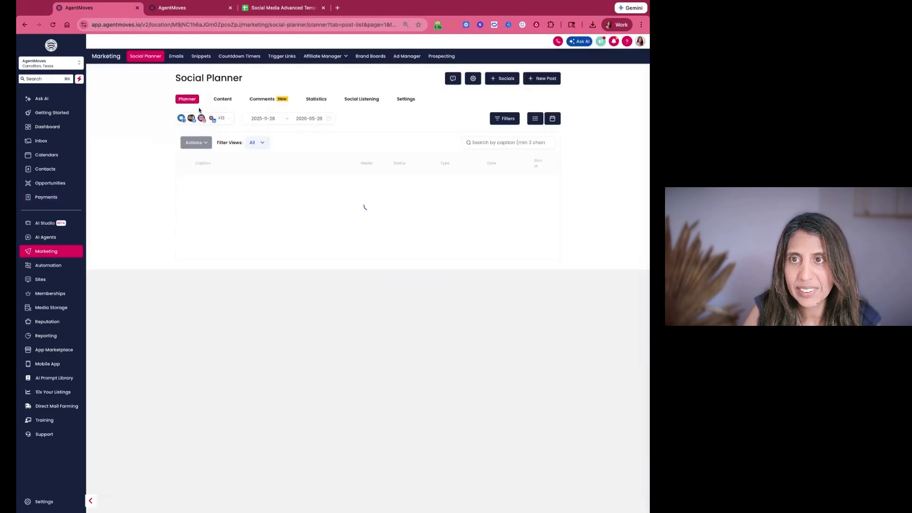
Step: Check the platforms available to connect, and open the Social Planner template library filtered to the Real Estate category
{"action": "left_click", "coordinate": [496, 79]}
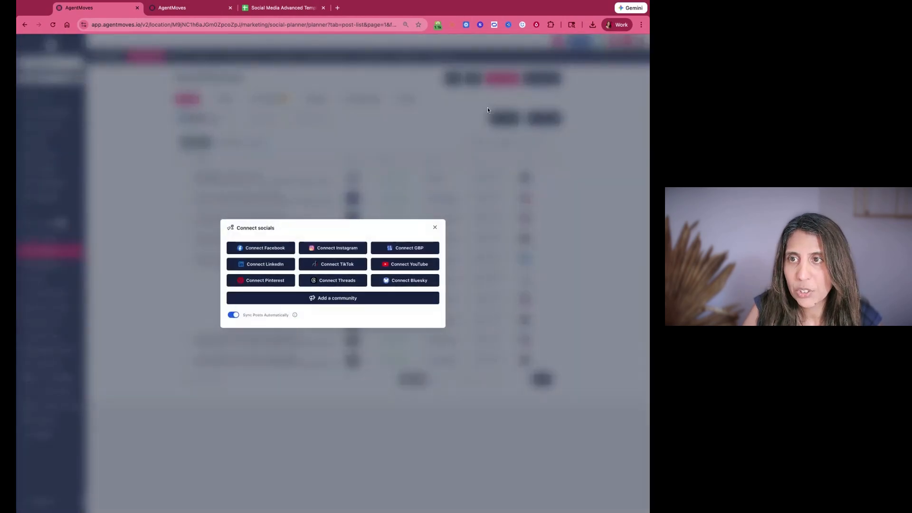
{"action": "left_click", "coordinate": [434, 227]}
{"action": "left_click", "coordinate": [540, 80]}
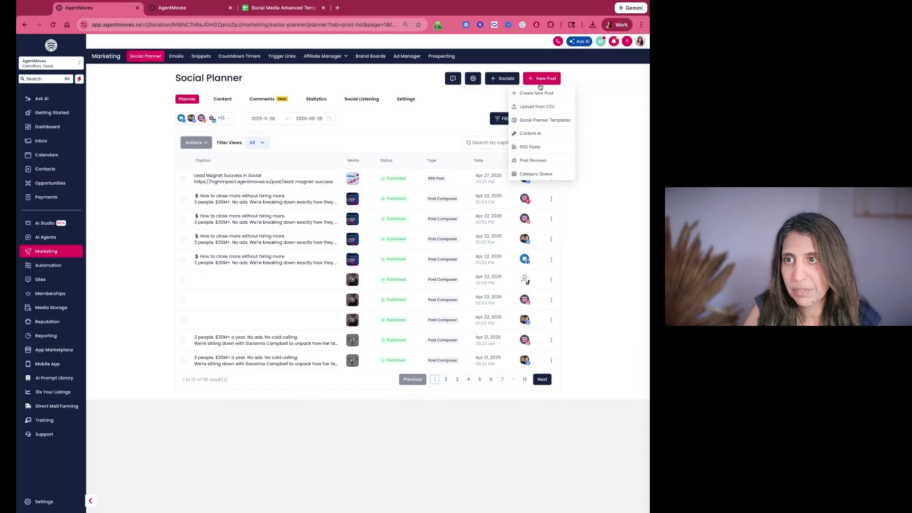
{"action": "left_click", "coordinate": [545, 120]}
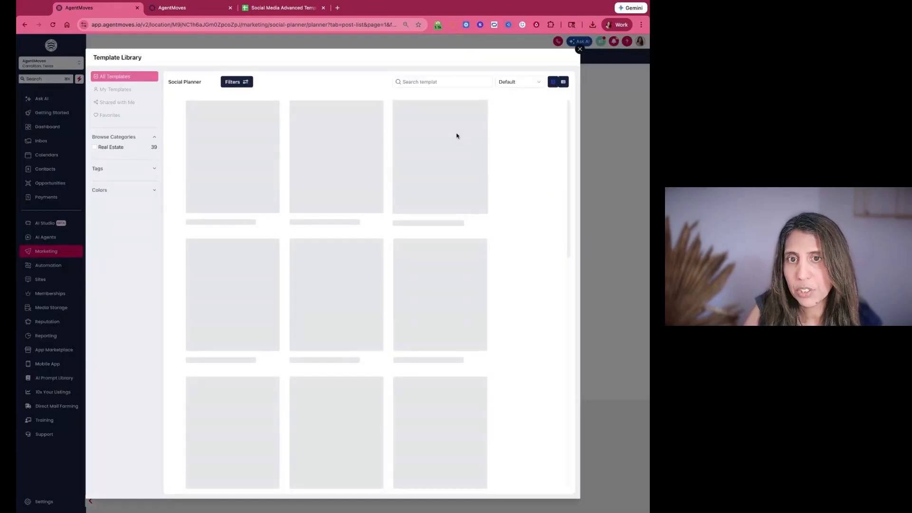
{"action": "left_click", "coordinate": [110, 148]}
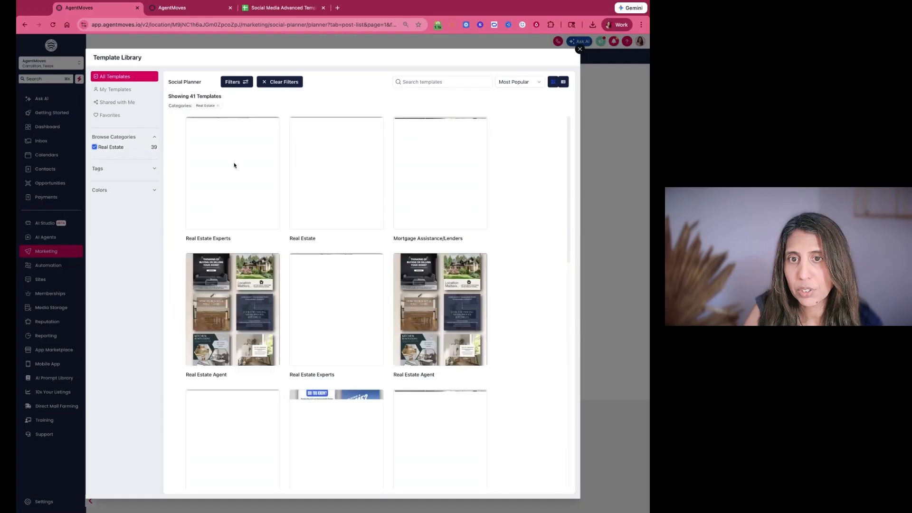
Step: Browse the full set of Real Estate post templates, close the library, and return to the planner's post list
{"action": "scroll", "coordinate": [389, 244], "scroll_direction": "down", "scroll_amount": 10}
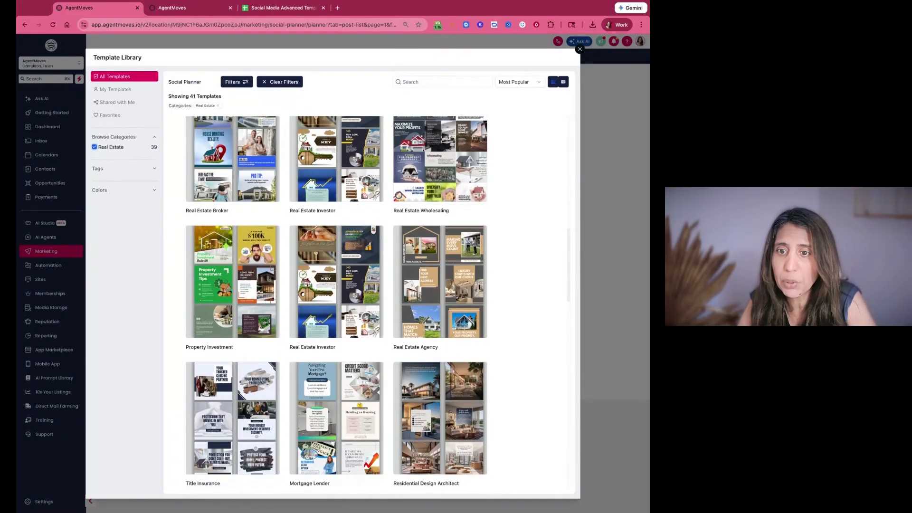
{"action": "scroll", "coordinate": [337, 285], "scroll_direction": "down", "scroll_amount": 5}
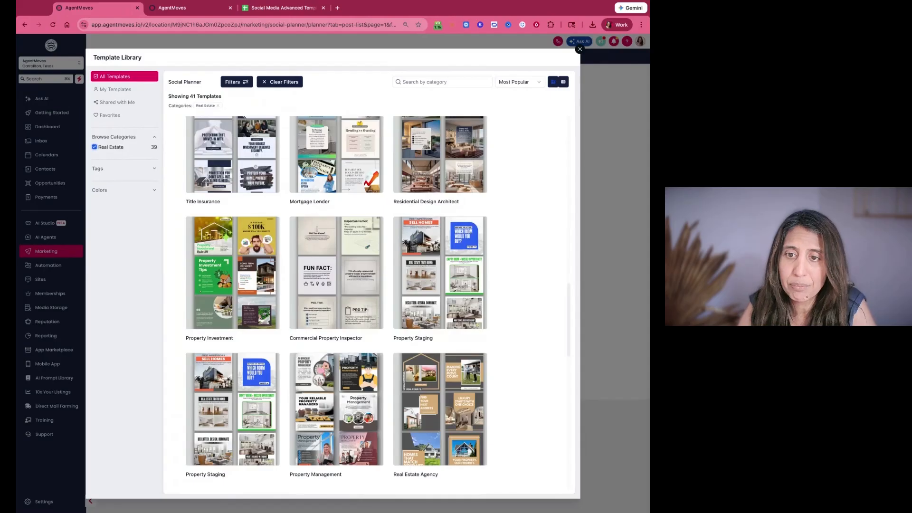
{"action": "scroll", "coordinate": [336, 304], "scroll_direction": "down", "scroll_amount": 10}
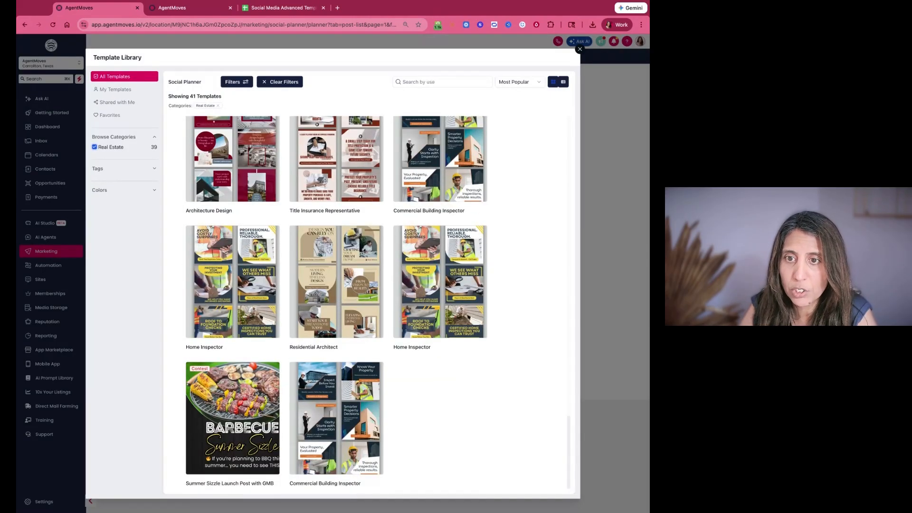
{"action": "scroll", "coordinate": [455, 148], "scroll_direction": "up", "scroll_amount": 15}
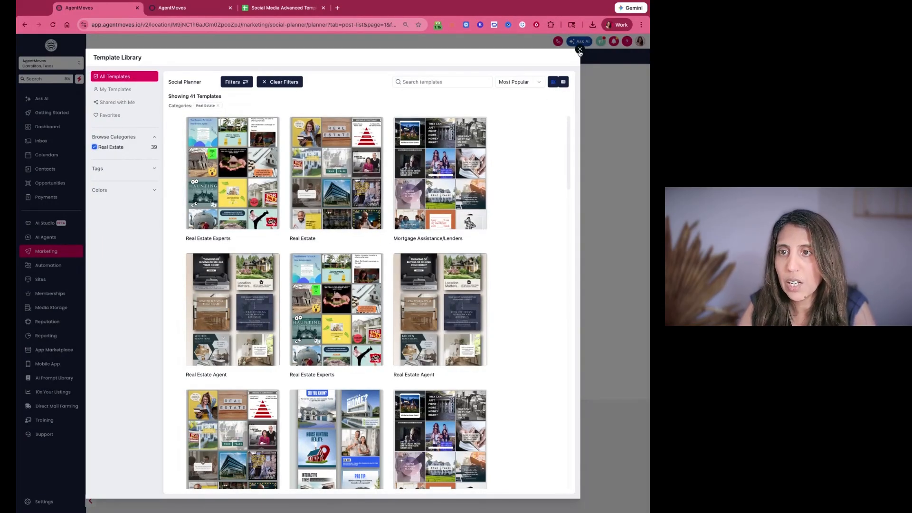
{"action": "left_click", "coordinate": [579, 49]}
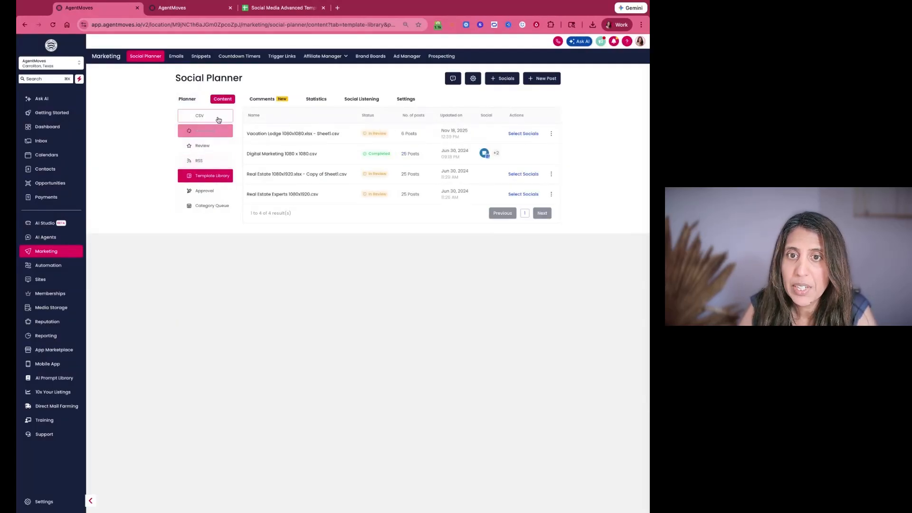
{"action": "left_click", "coordinate": [187, 99]}
Step: Start a Post Reviews setup with Google as the review source and a rating range of 5 stars
{"action": "left_click", "coordinate": [536, 79]}
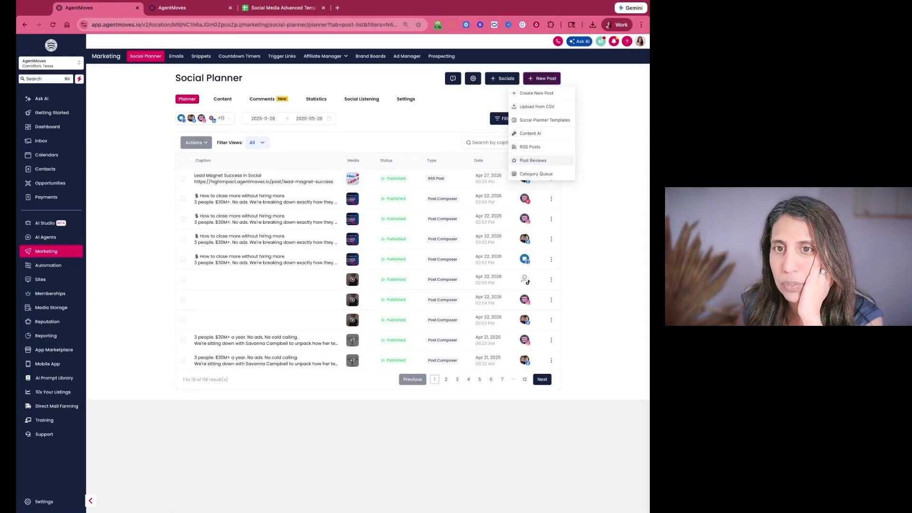
{"action": "left_click", "coordinate": [533, 160]}
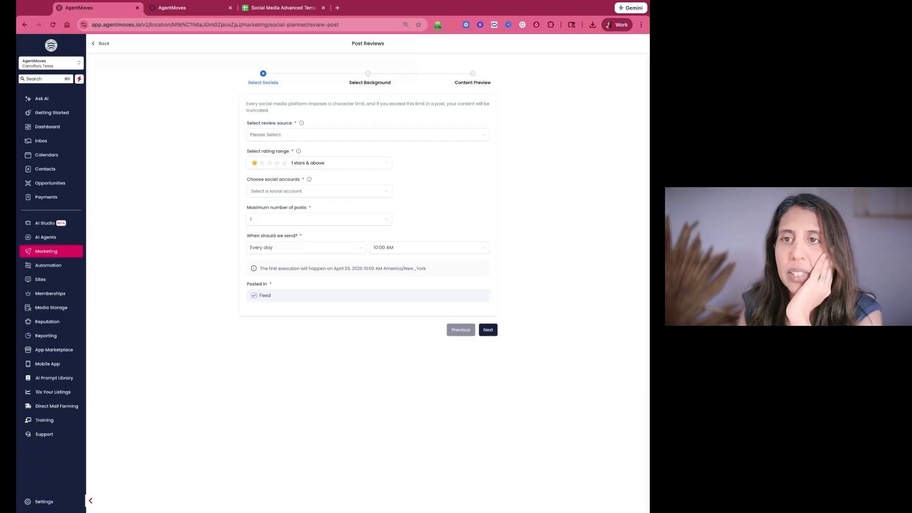
{"action": "left_click", "coordinate": [350, 134]}
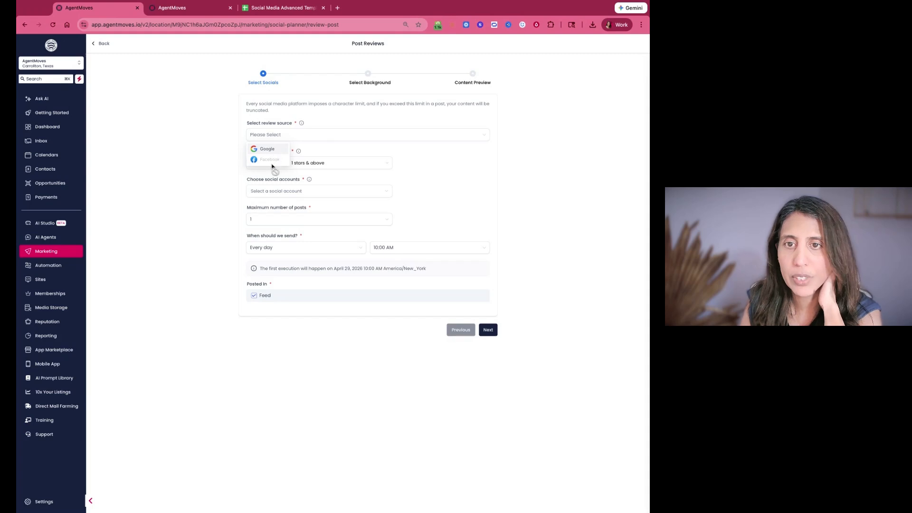
{"action": "left_click", "coordinate": [227, 181]}
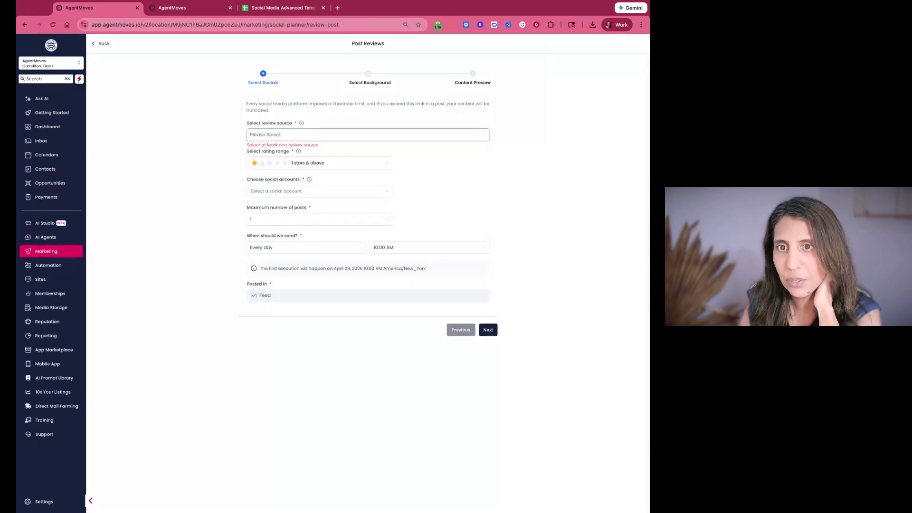
{"action": "left_click", "coordinate": [266, 134]}
{"action": "left_click", "coordinate": [266, 149]}
{"action": "left_click", "coordinate": [317, 153]}
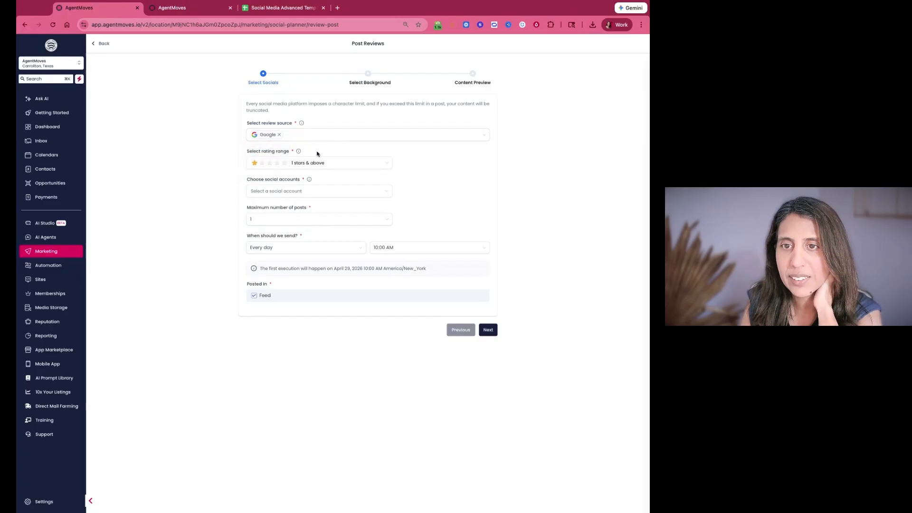
{"action": "left_click", "coordinate": [285, 164]}
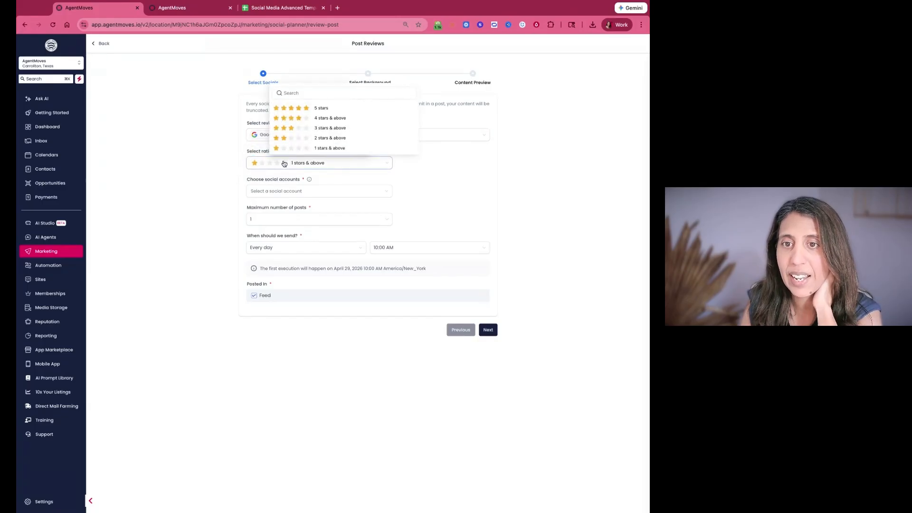
{"action": "left_click", "coordinate": [293, 113]}
Step: Select every listed individual social account for the review posts, leaving the Tips Carousels group unselected
{"action": "left_click", "coordinate": [280, 190]}
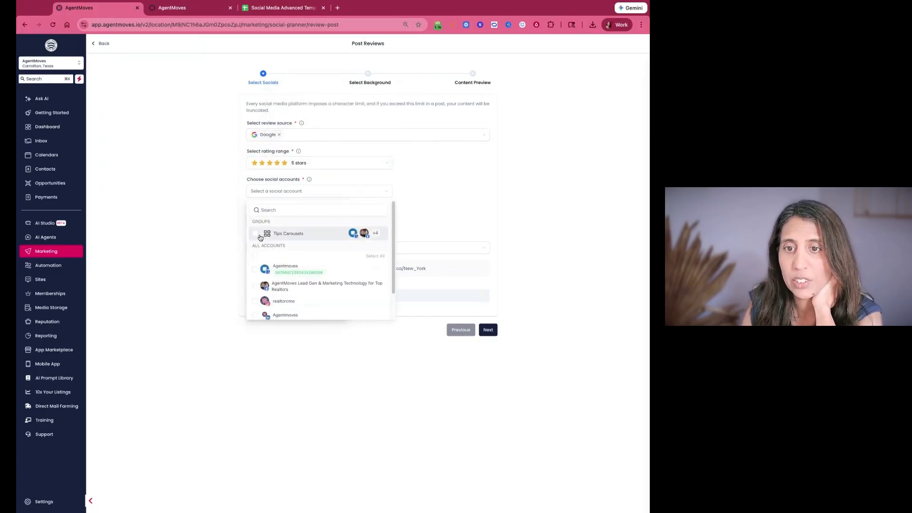
{"action": "left_click", "coordinate": [255, 270]}
{"action": "left_click", "coordinate": [255, 285]}
{"action": "left_click", "coordinate": [256, 301]}
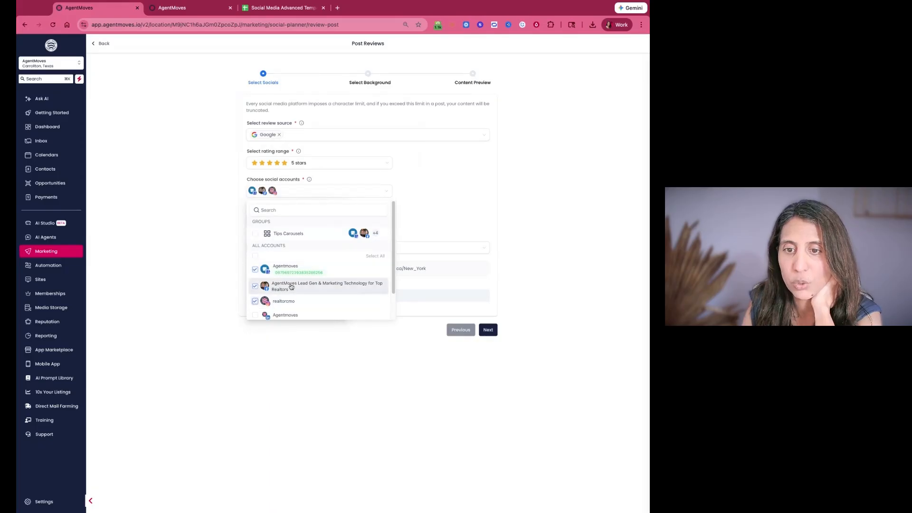
{"action": "scroll", "coordinate": [256, 285], "scroll_direction": "down", "scroll_amount": 1}
{"action": "left_click", "coordinate": [257, 284]}
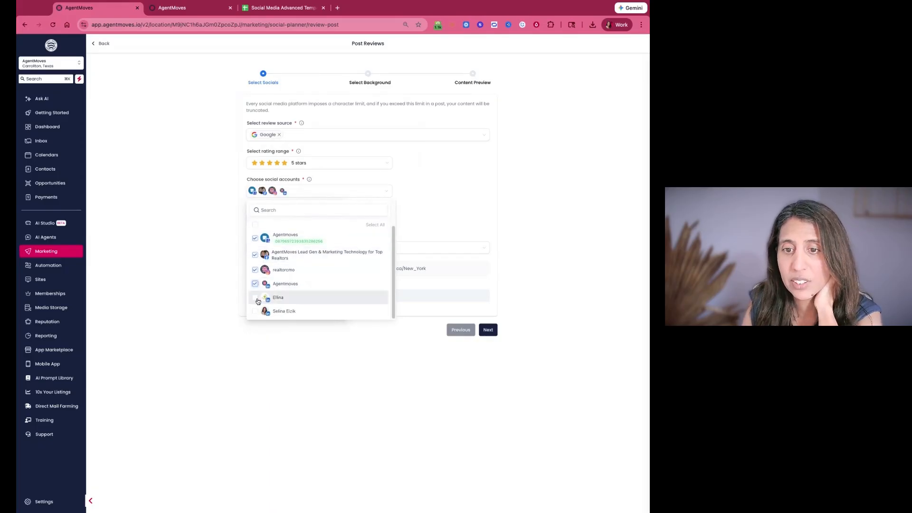
{"action": "left_click", "coordinate": [256, 298]}
{"action": "left_click", "coordinate": [255, 311]}
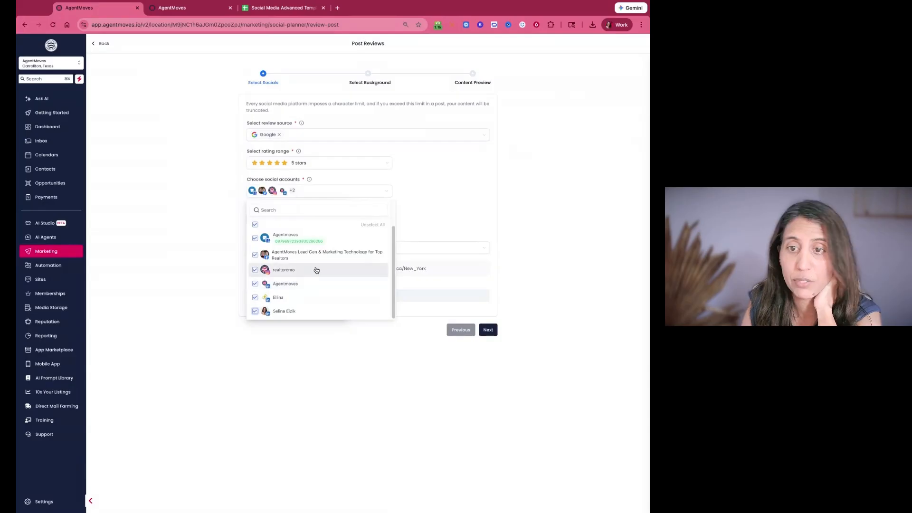
{"action": "scroll", "coordinate": [315, 267], "scroll_direction": "up", "scroll_amount": 1}
{"action": "left_click", "coordinate": [442, 230]}
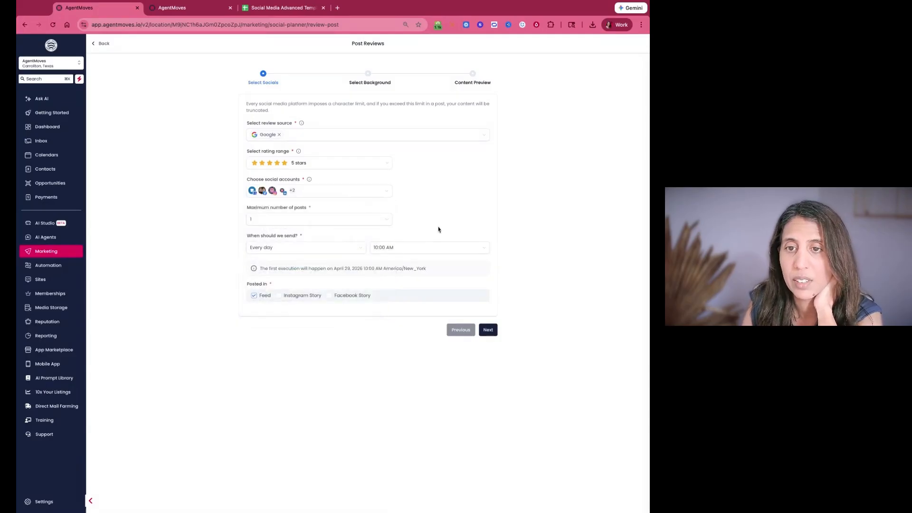
Step: Keep the review schedule at a maximum of 1 post every day, and add Instagram Story and Facebook Story placements
{"action": "left_click", "coordinate": [285, 222]}
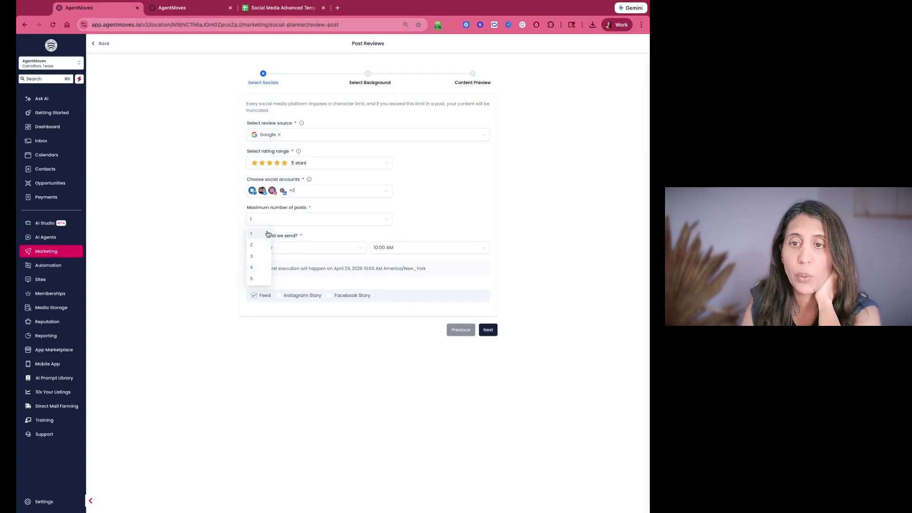
{"action": "left_click", "coordinate": [266, 234]}
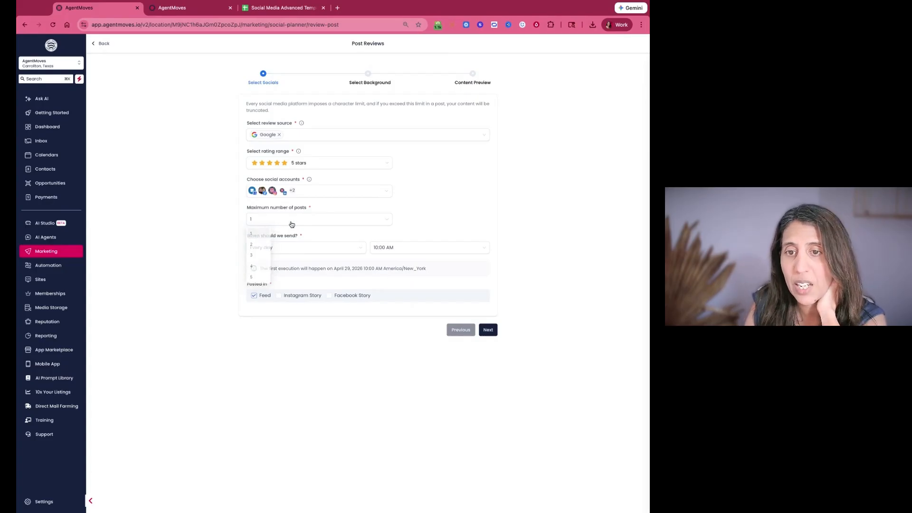
{"action": "left_click", "coordinate": [301, 245]}
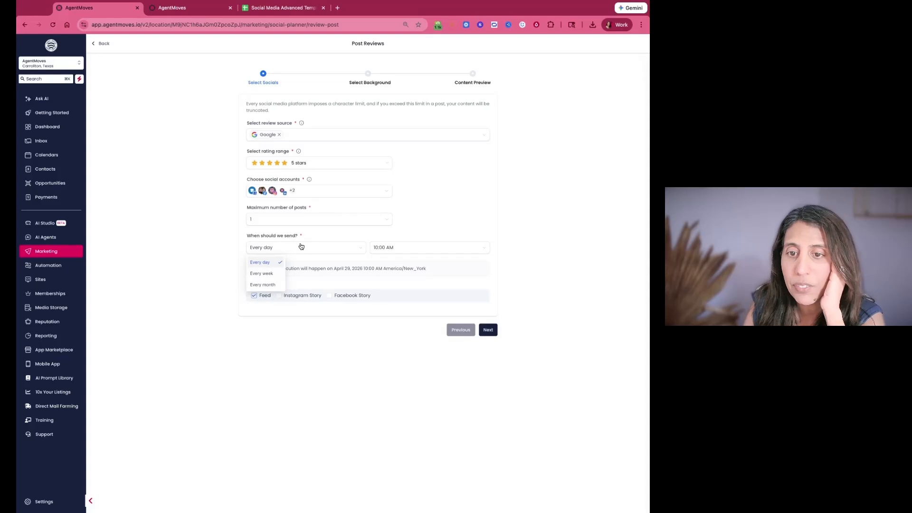
{"action": "left_click", "coordinate": [267, 262]}
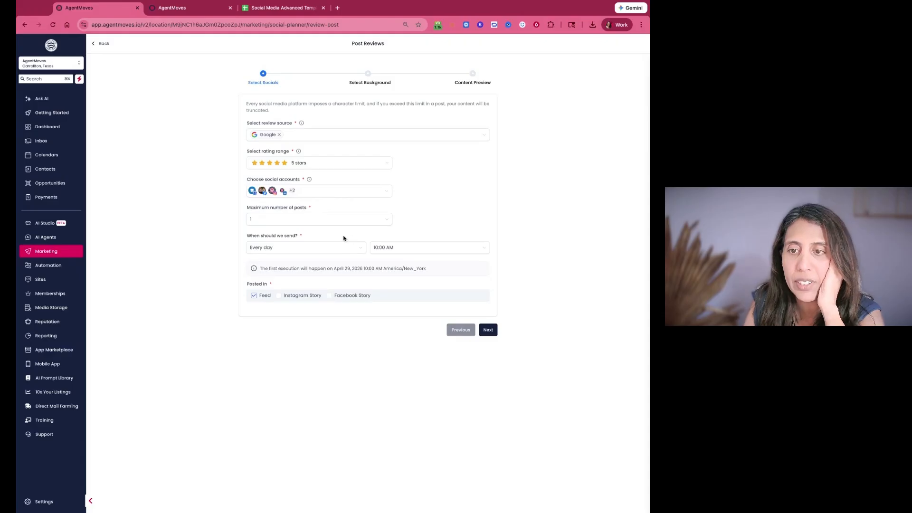
{"action": "left_click", "coordinate": [290, 299]}
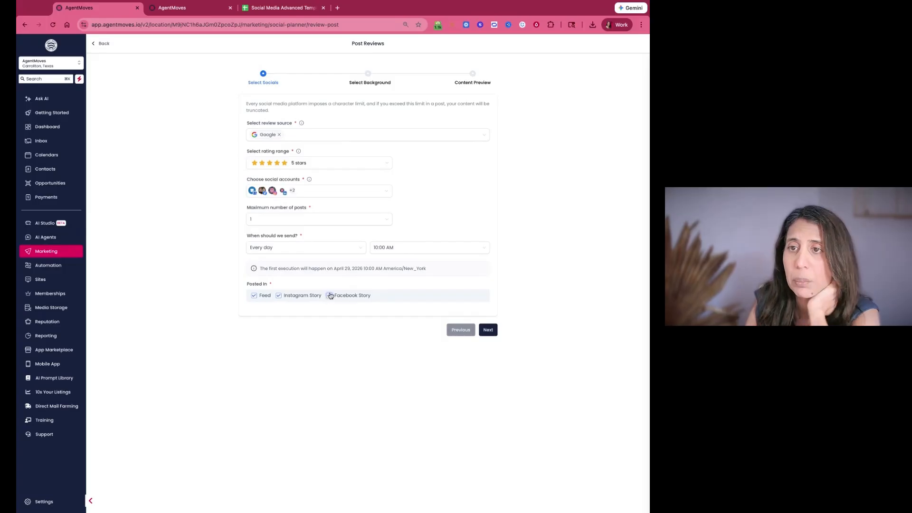
Step: Choose the Leaves background image for the review posts and continue to the content preview
{"action": "left_click", "coordinate": [490, 330]}
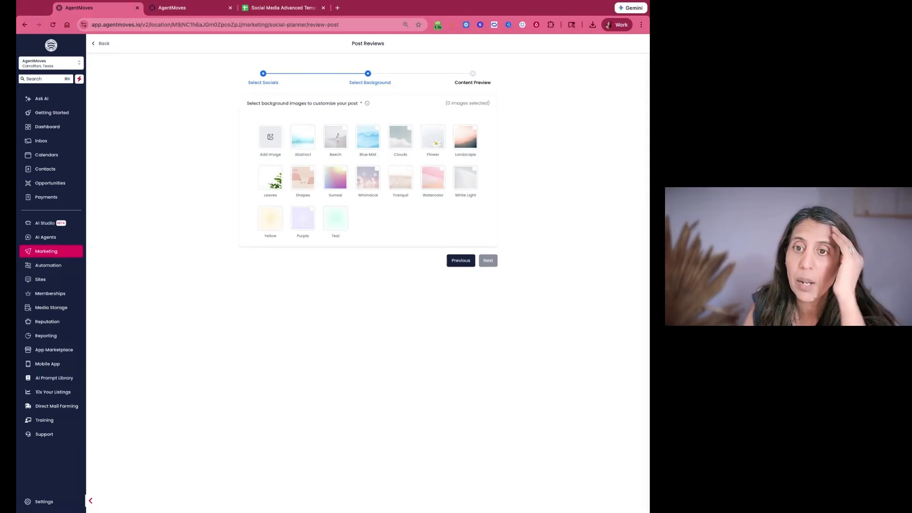
{"action": "left_click", "coordinate": [269, 185]}
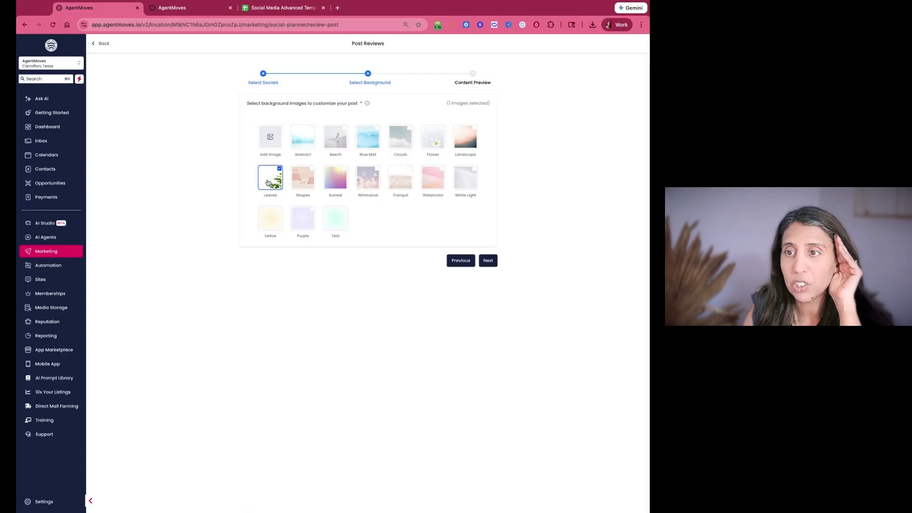
{"action": "left_click", "coordinate": [484, 262]}
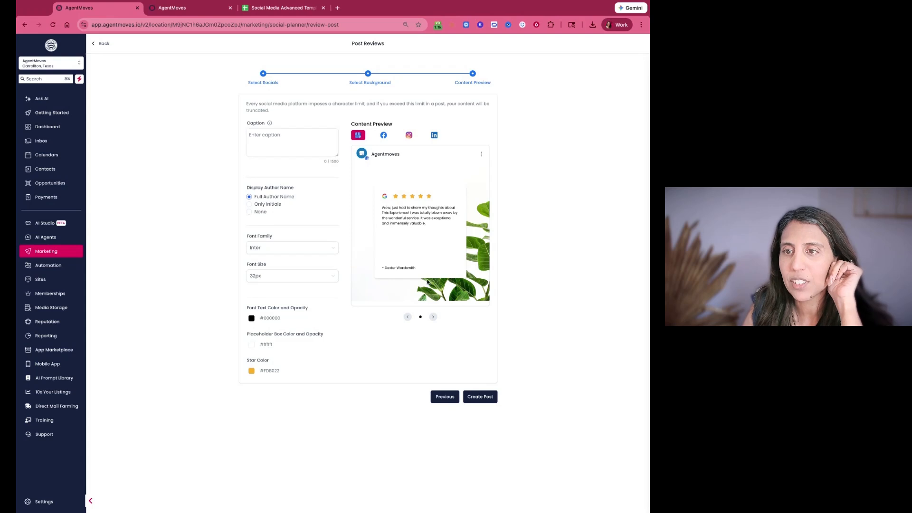
Step: Examine the sample review text and compare the content previews for Google, Facebook, Instagram and LinkedIn
{"action": "triple_click", "coordinate": [381, 211]}
{"action": "left_click", "coordinate": [411, 217]}
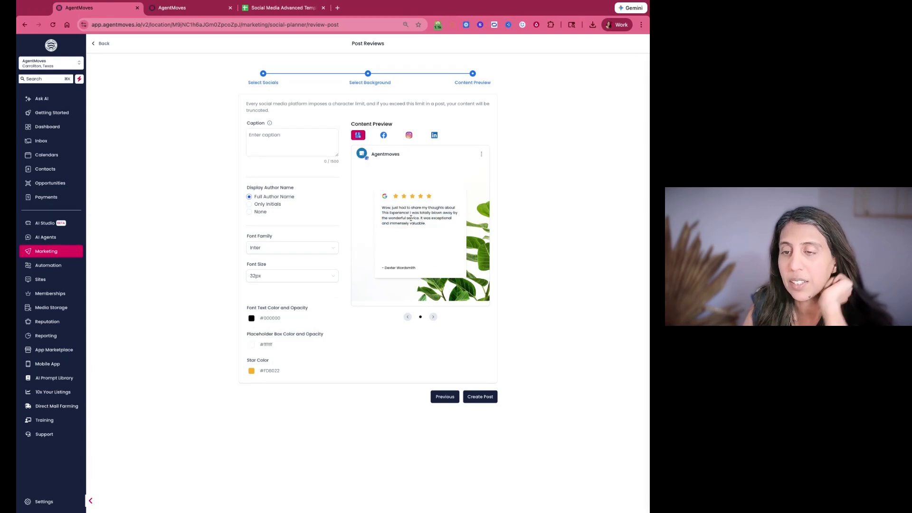
{"action": "left_click_drag", "start_coordinate": [424, 224], "coordinate": [396, 208]}
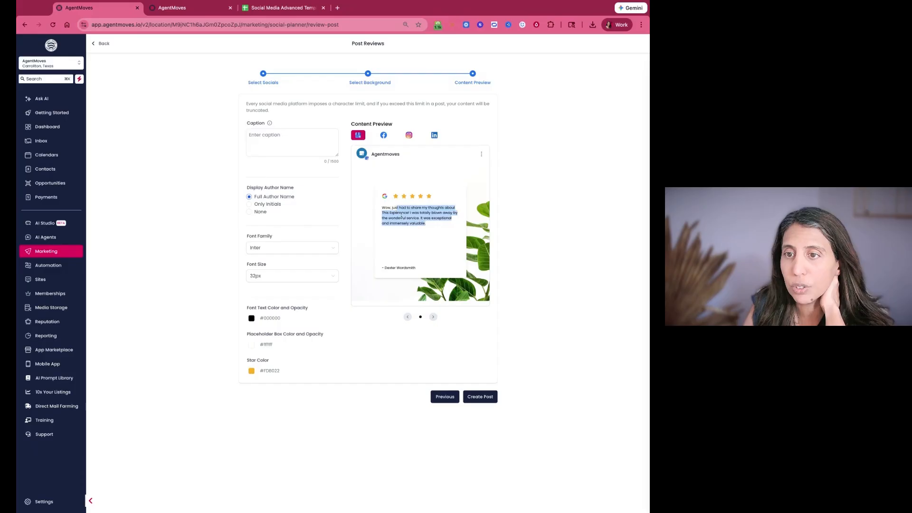
{"action": "left_click", "coordinate": [401, 217]}
{"action": "left_click", "coordinate": [383, 135]}
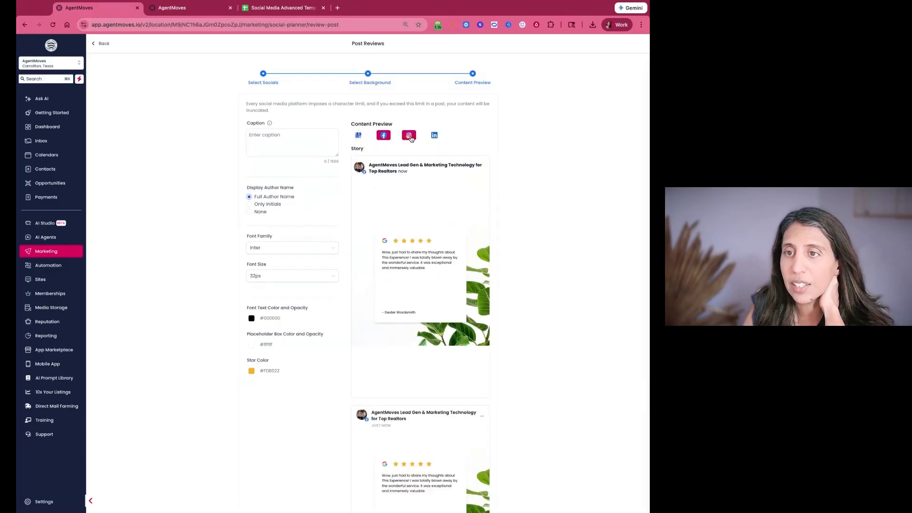
{"action": "left_click", "coordinate": [409, 136]}
{"action": "left_click", "coordinate": [434, 136]}
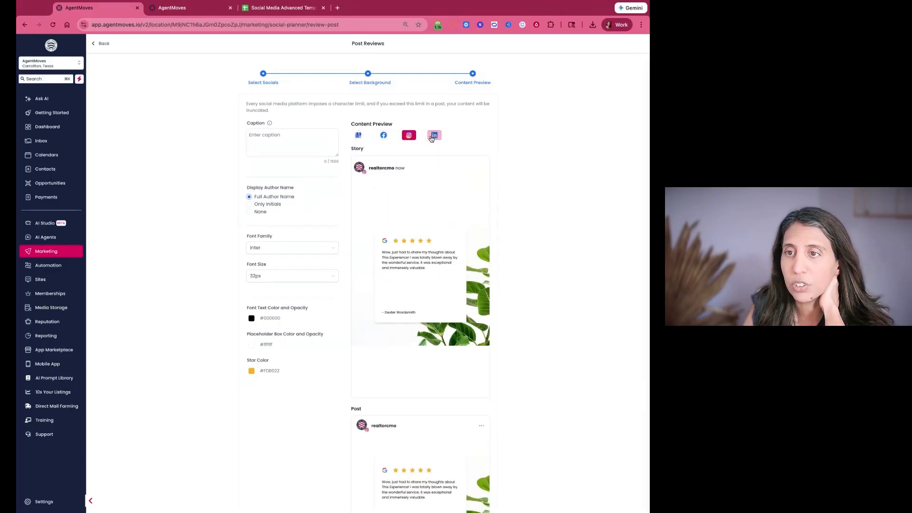
{"action": "left_click", "coordinate": [359, 137]}
Step: Try the caption "Love getting reviews and helping people move into the right area." on the review post and clear it
{"action": "left_click", "coordinate": [300, 139]}
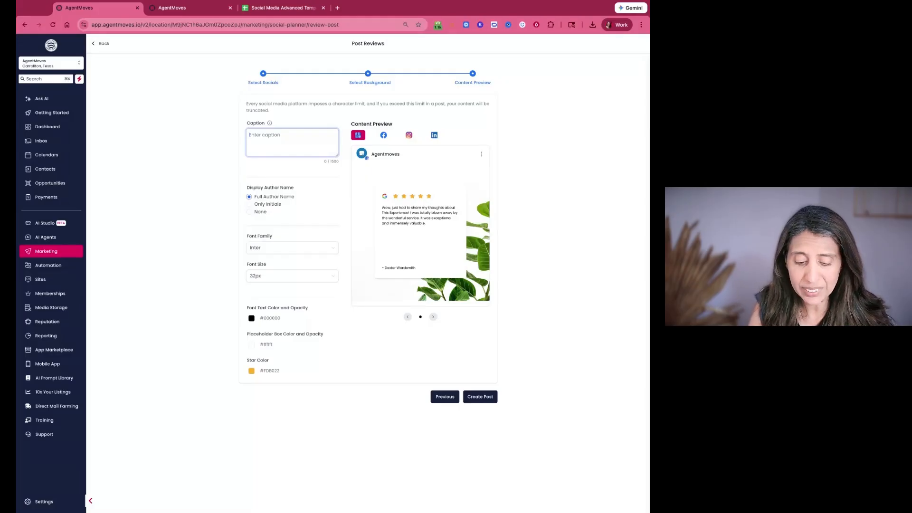
{"action": "type", "text": "Love g"}
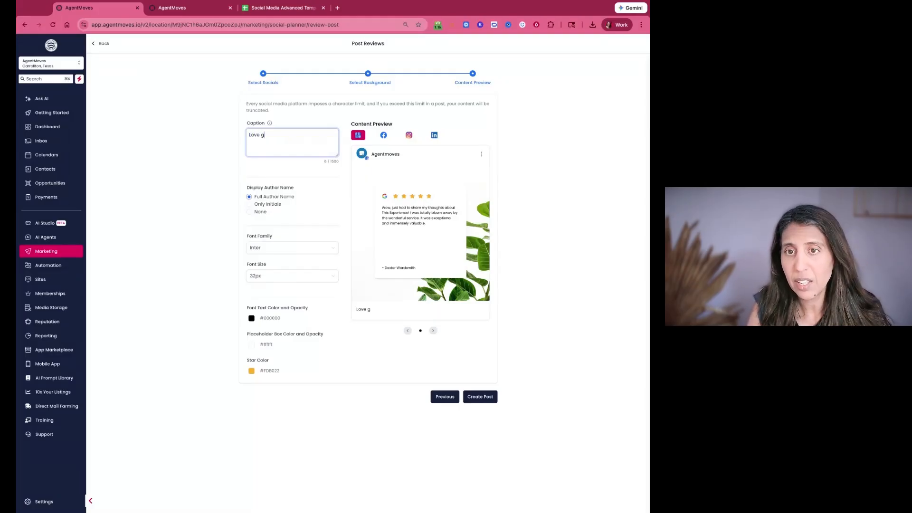
{"action": "type", "text": "etting reviews and he"}
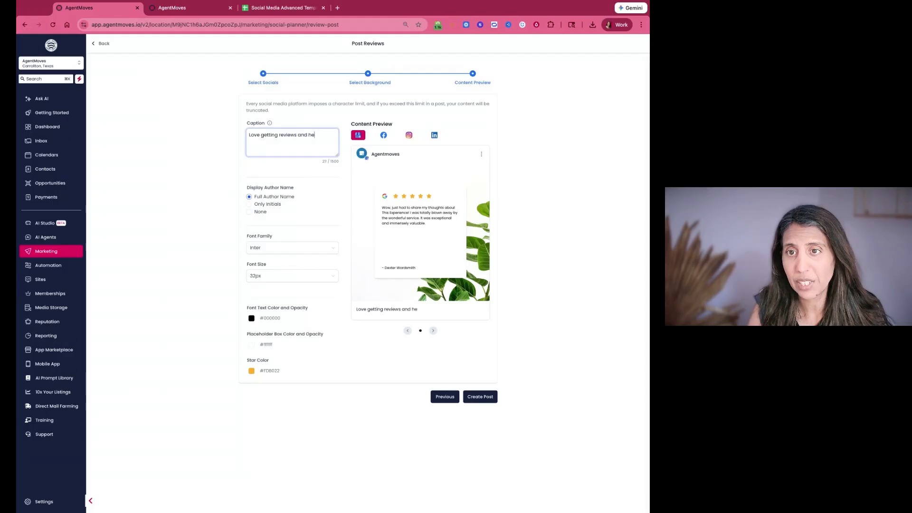
{"action": "type", "text": "lping people"}
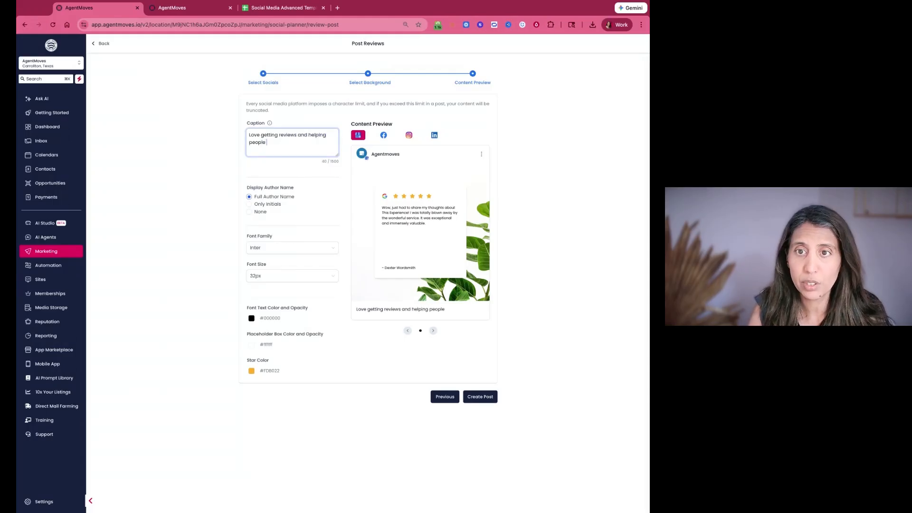
{"action": "type", "text": " move into the right area."}
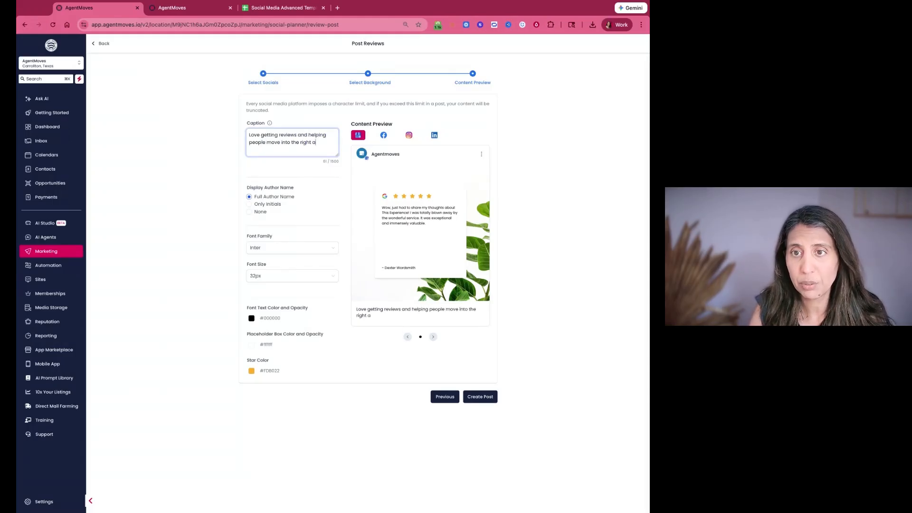
{"action": "triple_click", "coordinate": [322, 138]}
{"action": "key", "text": "BackSpace"}
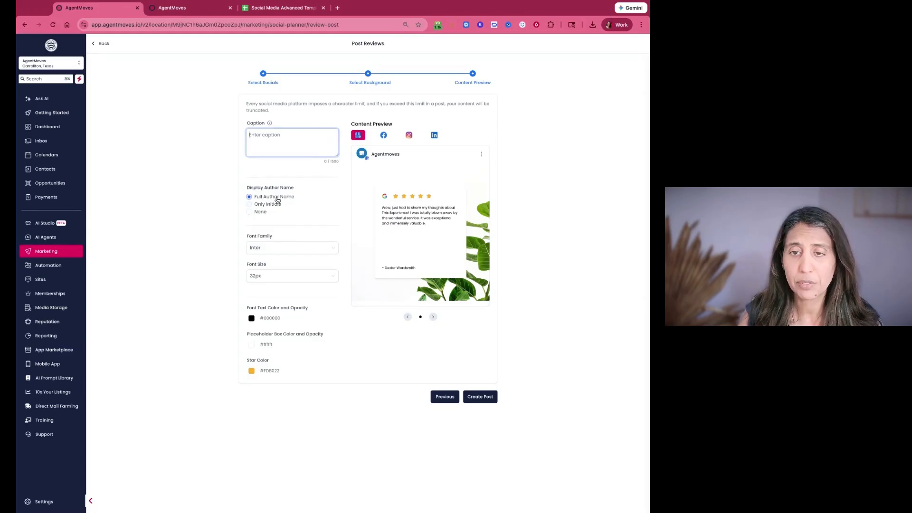
Step: Try showing only author initials in the Poppins font, check the star color, and leave the review post setup without creating it
{"action": "left_click", "coordinate": [258, 204]}
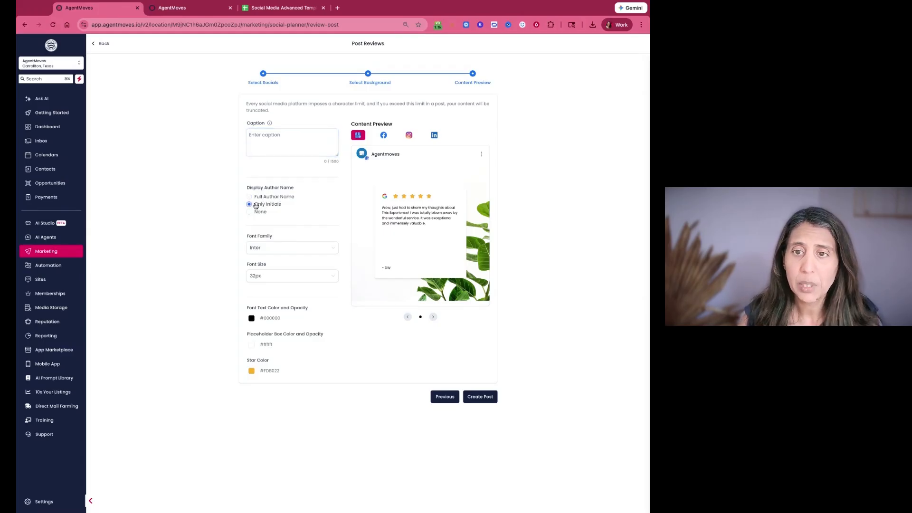
{"action": "left_click", "coordinate": [277, 245]}
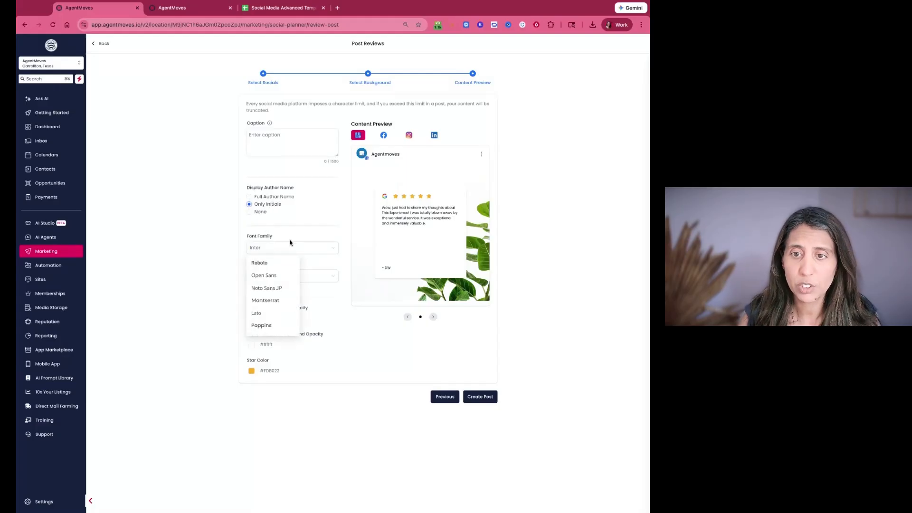
{"action": "left_click", "coordinate": [256, 317]}
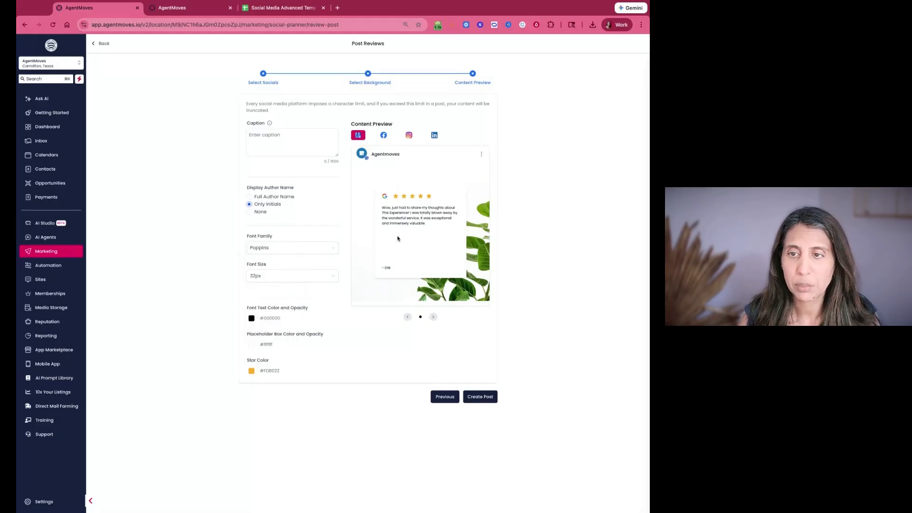
{"action": "left_click", "coordinate": [252, 370]}
{"action": "left_click", "coordinate": [340, 318]}
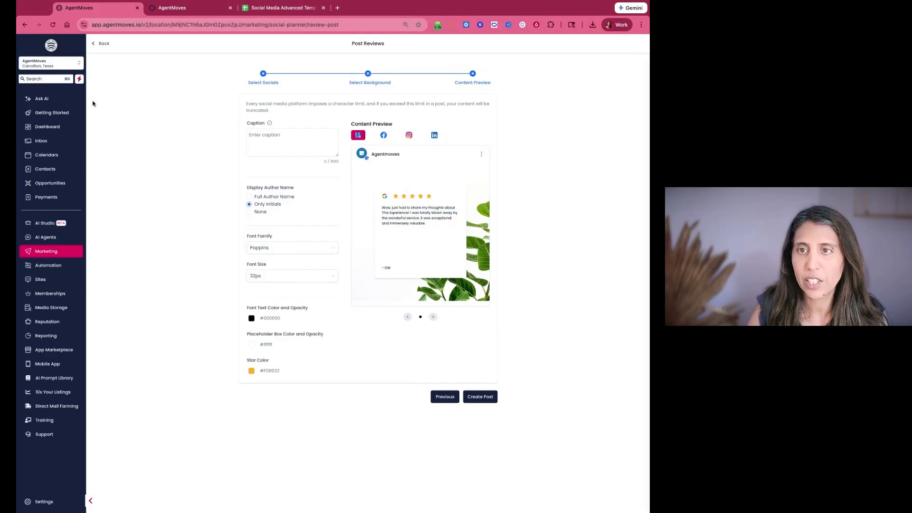
{"action": "left_click", "coordinate": [104, 46]}
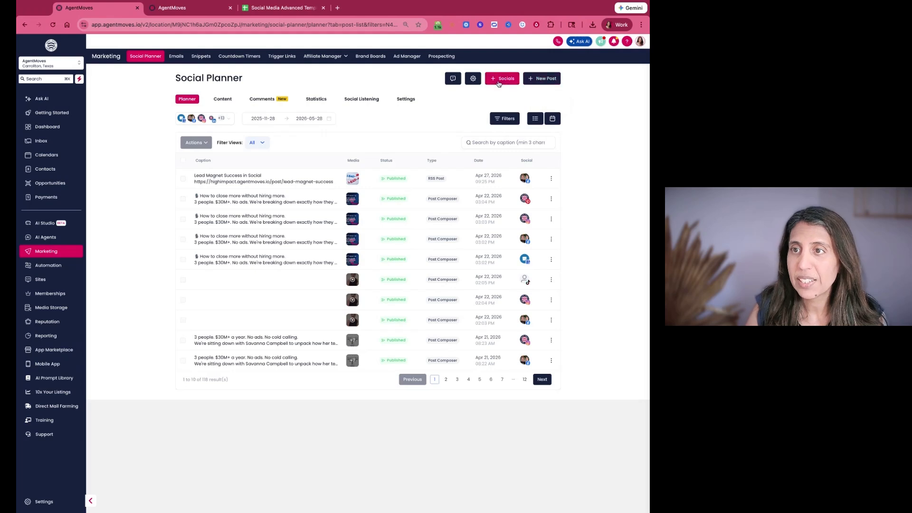
Step: Start a new RSS post, try the Agentmoves account as its destination, and cancel the form
{"action": "left_click", "coordinate": [540, 82]}
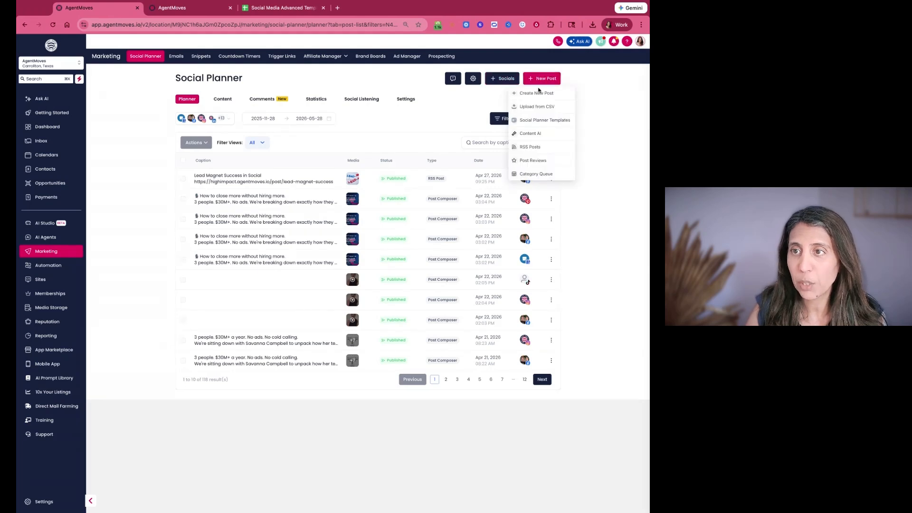
{"action": "left_click", "coordinate": [529, 150]}
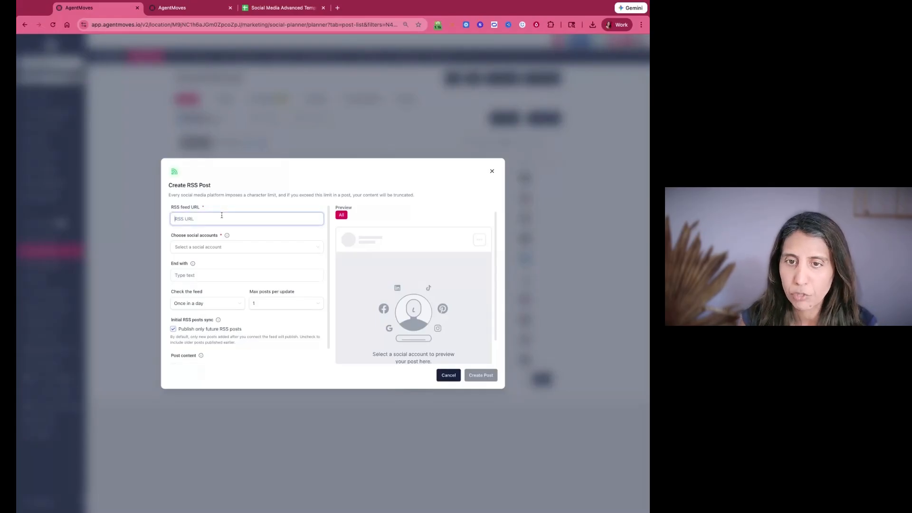
{"action": "left_click", "coordinate": [212, 246]}
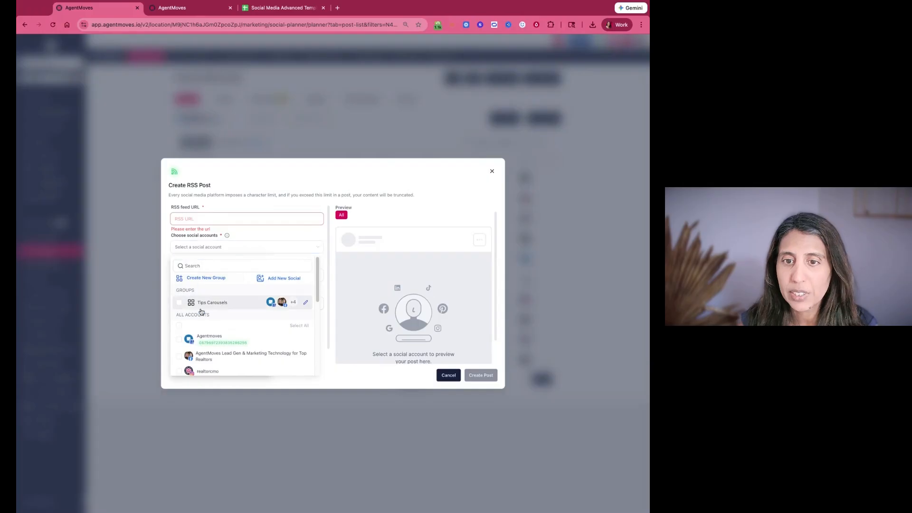
{"action": "left_click", "coordinate": [185, 340]}
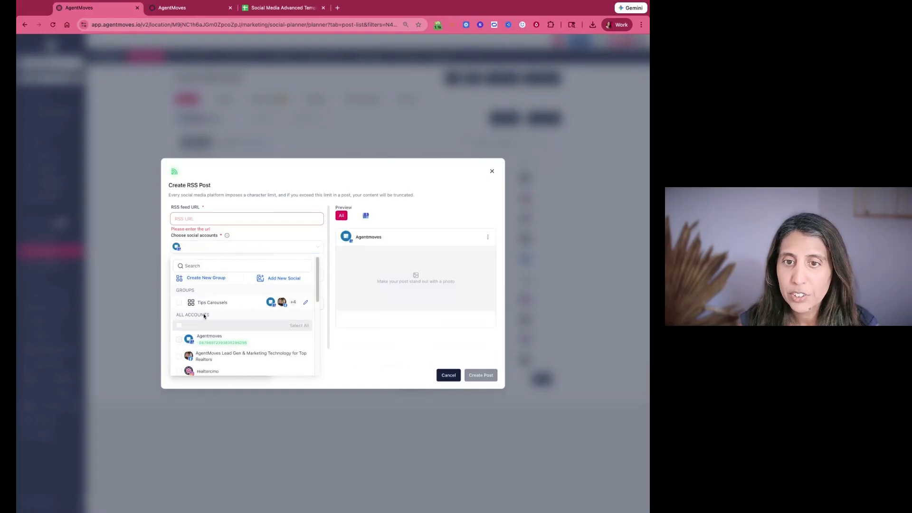
{"action": "left_click", "coordinate": [449, 374]}
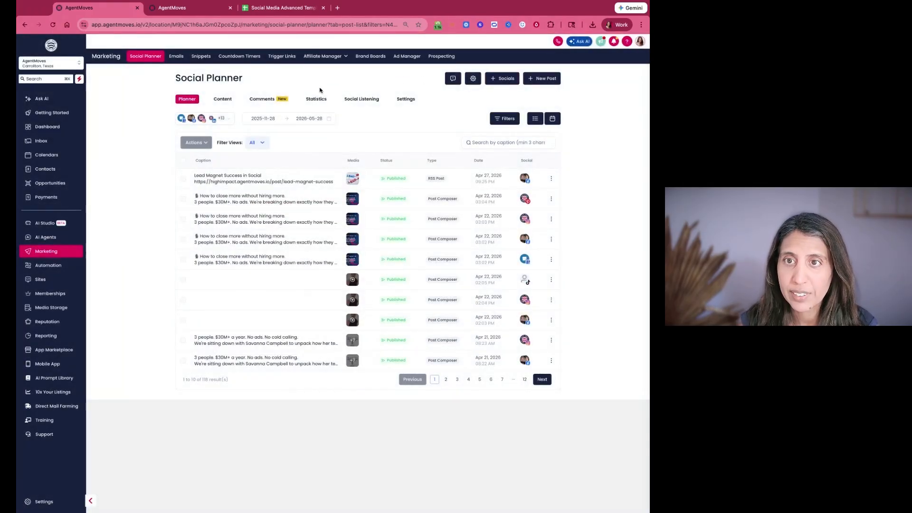
Step: Go to the blogs under Sites and open the AI Powered Real Estate Marketing Insights blog
{"action": "left_click", "coordinate": [47, 280]}
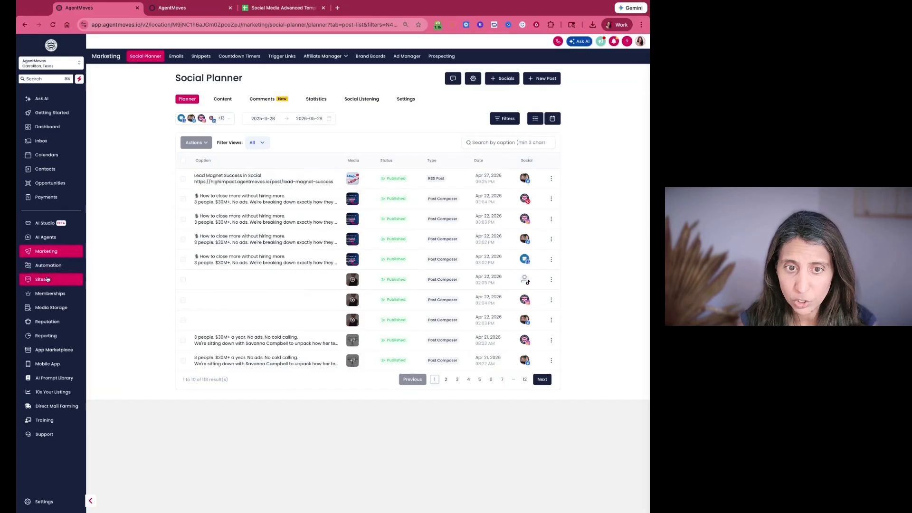
{"action": "left_click", "coordinate": [268, 57]}
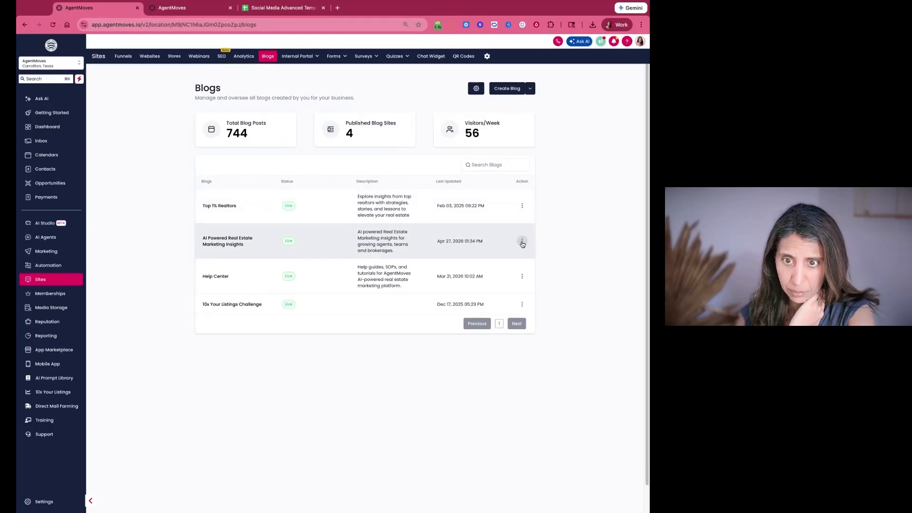
{"action": "left_click", "coordinate": [522, 241]}
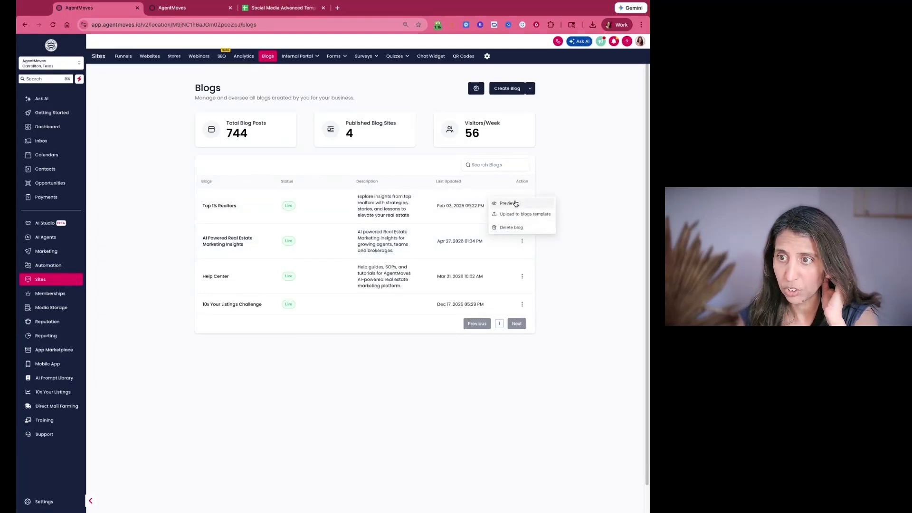
{"action": "left_click", "coordinate": [227, 242]}
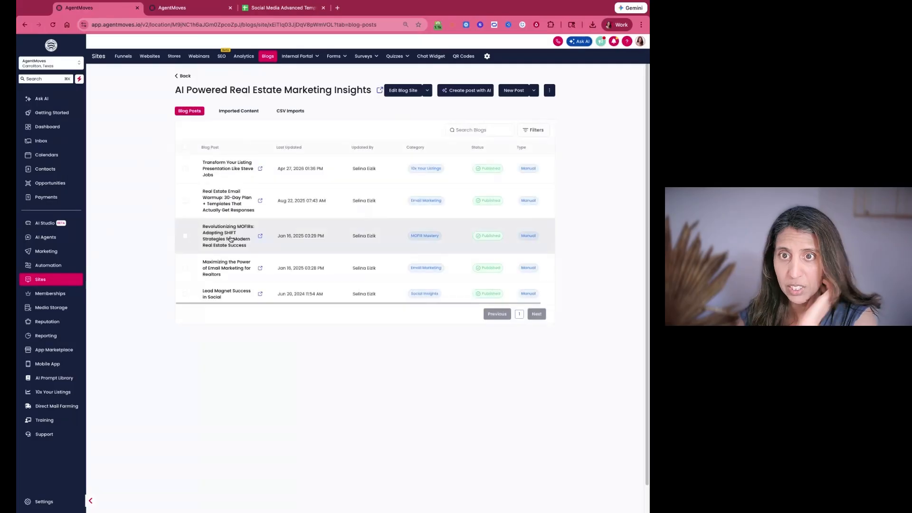
Step: Review the blog site's settings, including its advanced settings, for RSS options and return to the list of all blogs
{"action": "left_click", "coordinate": [552, 93]}
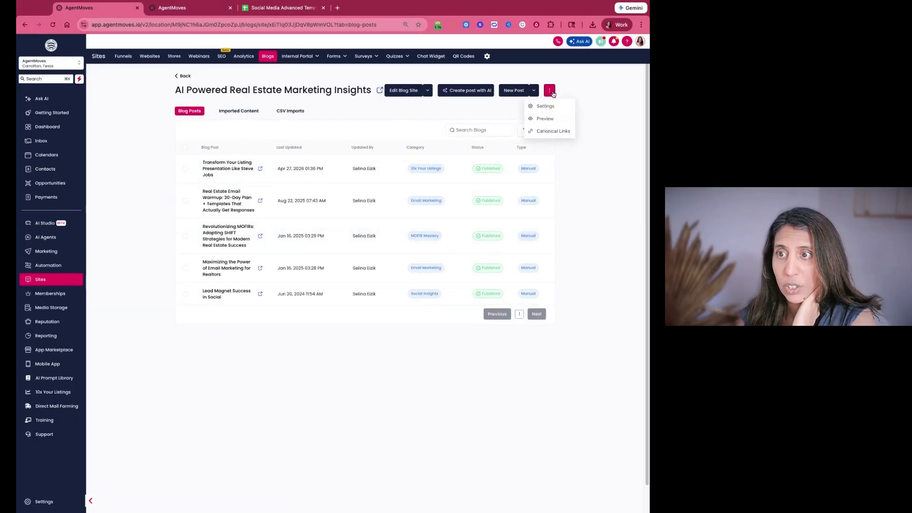
{"action": "left_click", "coordinate": [545, 106]}
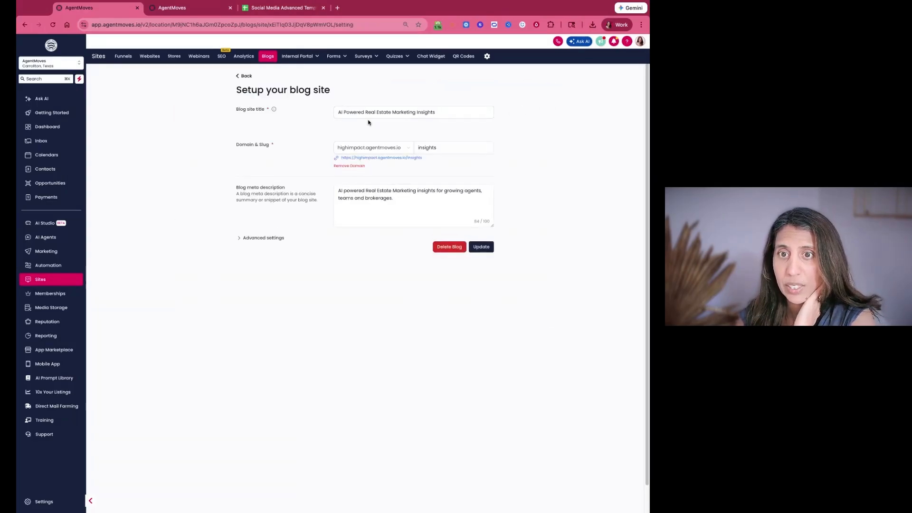
{"action": "left_click", "coordinate": [271, 239]}
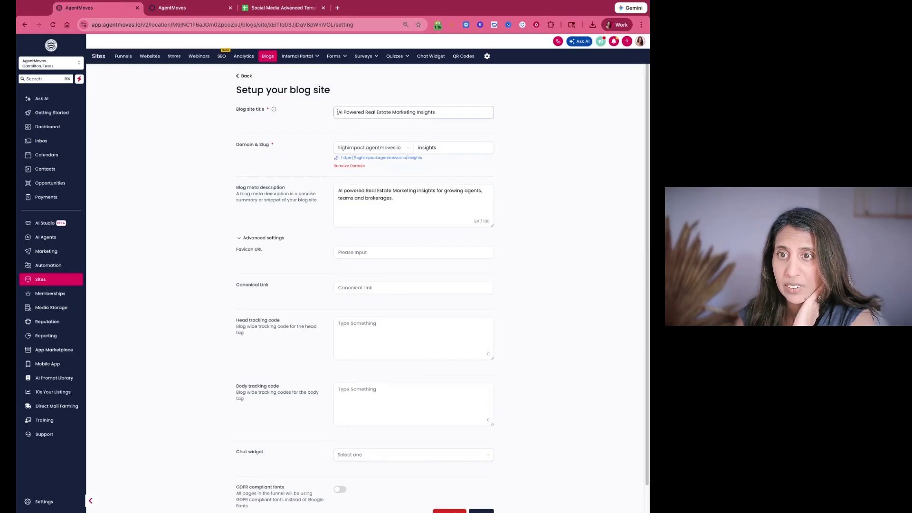
{"action": "scroll", "coordinate": [353, 200], "scroll_direction": "down", "scroll_amount": 1}
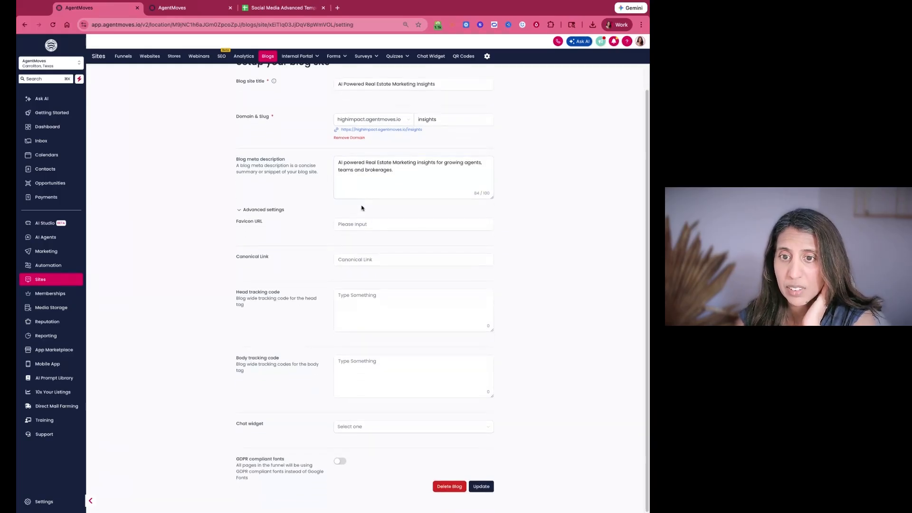
{"action": "scroll", "coordinate": [264, 71], "scroll_direction": "up", "scroll_amount": 1}
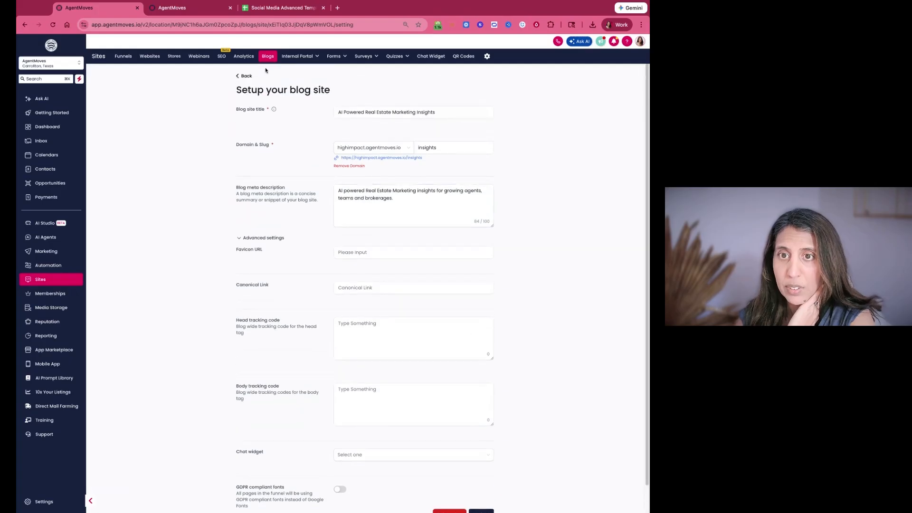
{"action": "left_click", "coordinate": [244, 76]}
{"action": "left_click", "coordinate": [185, 77]}
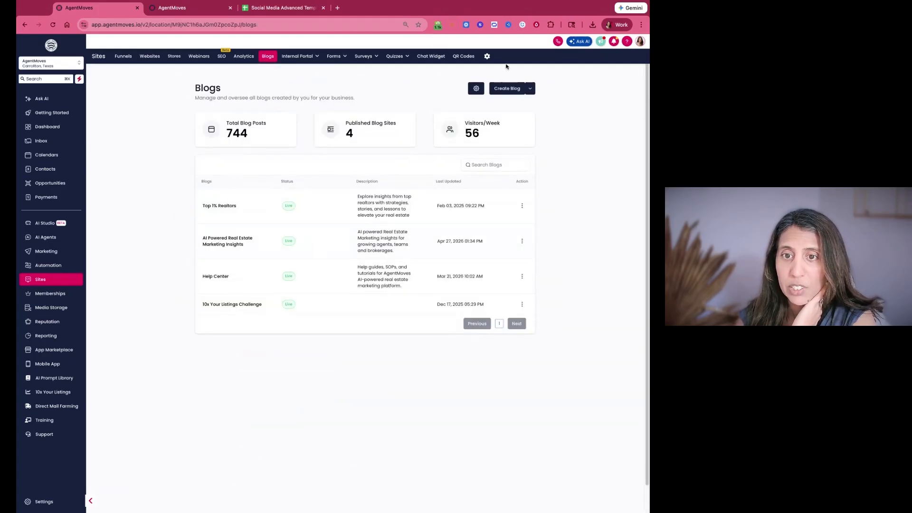
Step: Open the RSS feed management in the general blog settings and look over the existing feeds
{"action": "left_click", "coordinate": [476, 88]}
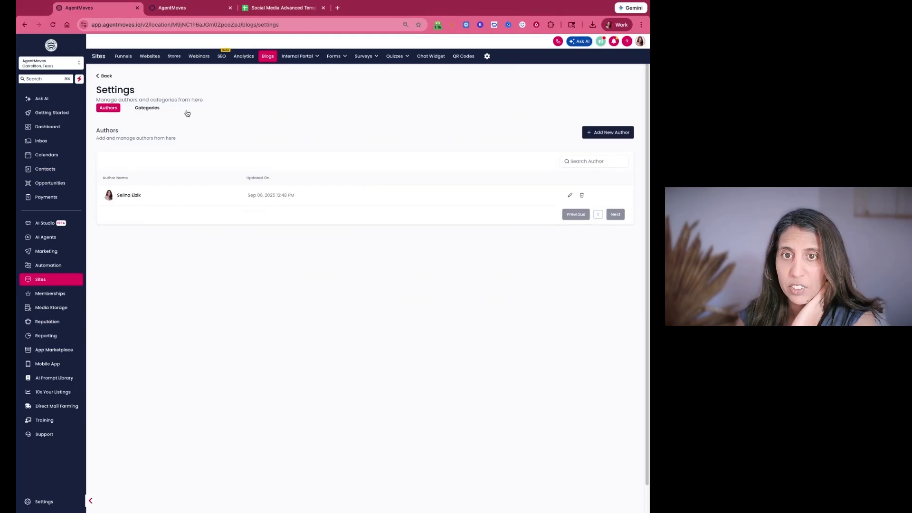
{"action": "left_click", "coordinate": [182, 108]}
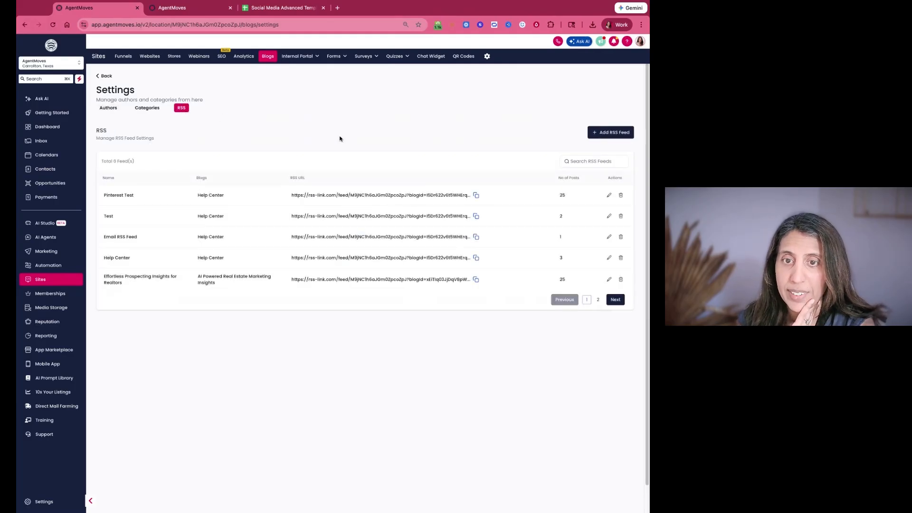
{"action": "left_click_drag", "start_coordinate": [214, 202], "coordinate": [280, 243]}
{"action": "left_click", "coordinate": [386, 170]}
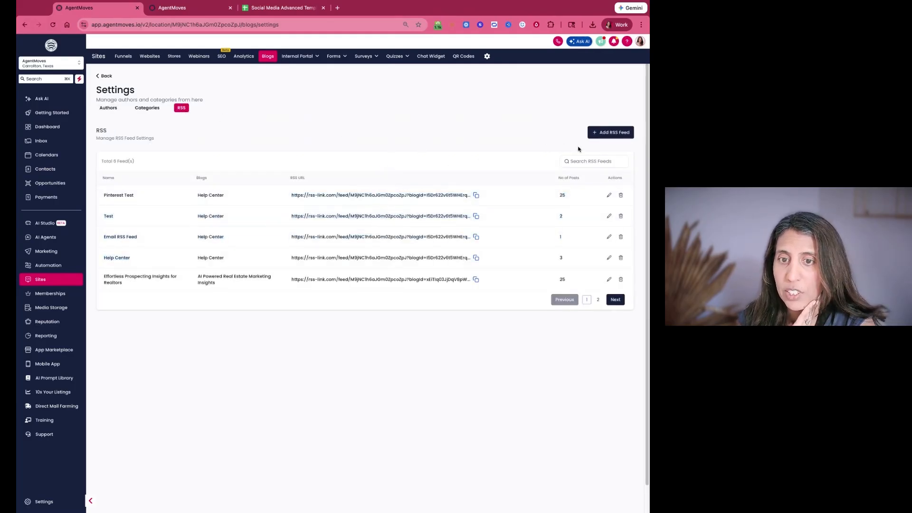
Step: Start a new RSS feed for the AI Powered Real Estate Marketing Insights blog and name it Social Posting RSS
{"action": "left_click", "coordinate": [614, 137]}
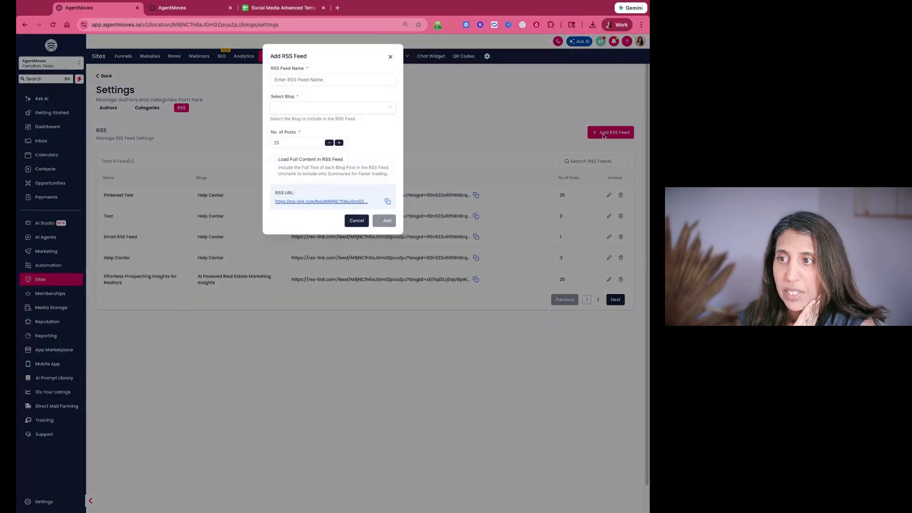
{"action": "left_click", "coordinate": [339, 110]}
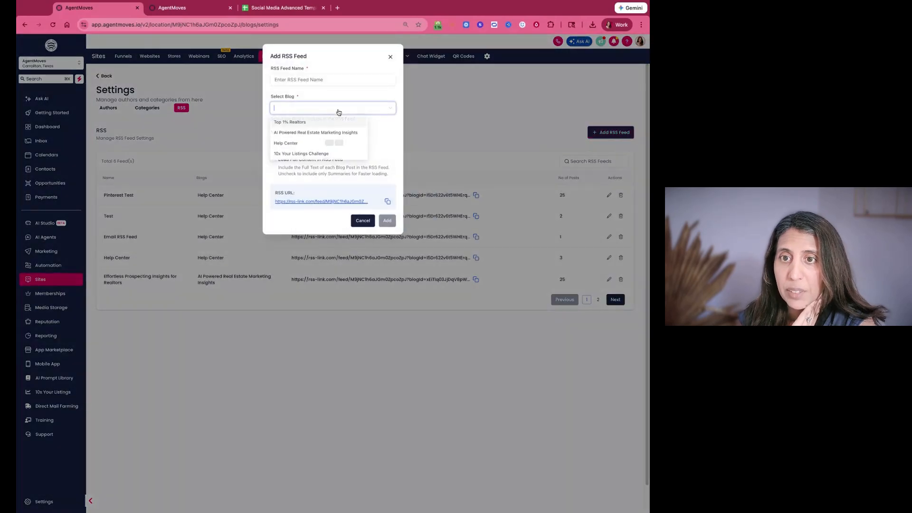
{"action": "left_click", "coordinate": [317, 132]}
{"action": "left_click", "coordinate": [318, 80]}
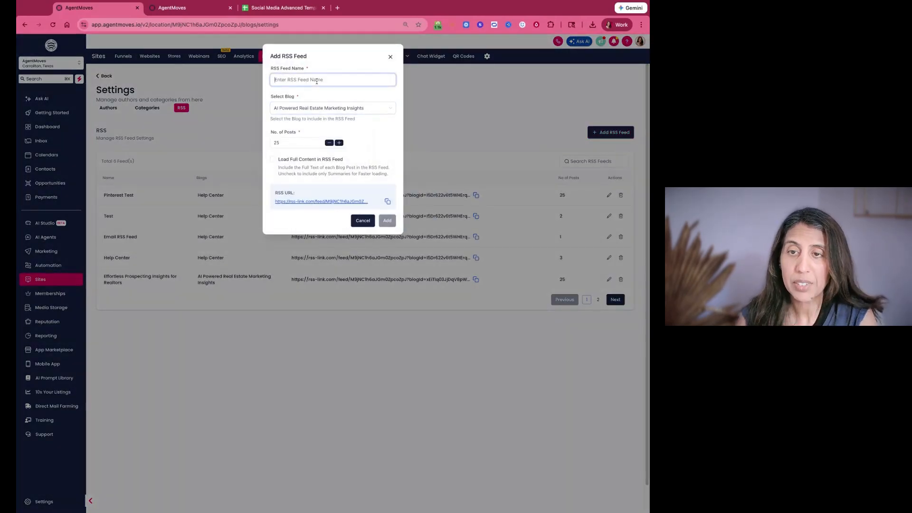
{"action": "type", "text": "Social P"}
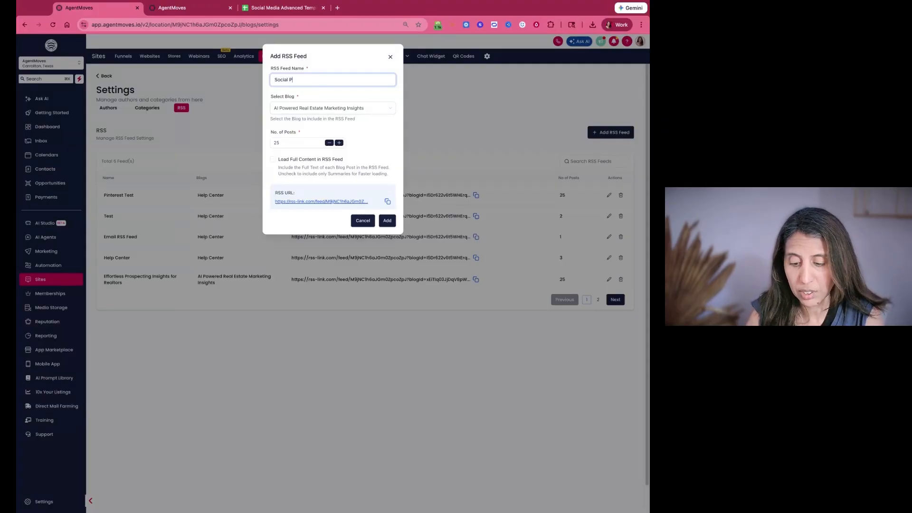
{"action": "type", "text": "osting RSS"}
Step: Set the feed's number of posts to 1 and add the feed
{"action": "left_click", "coordinate": [329, 143]}
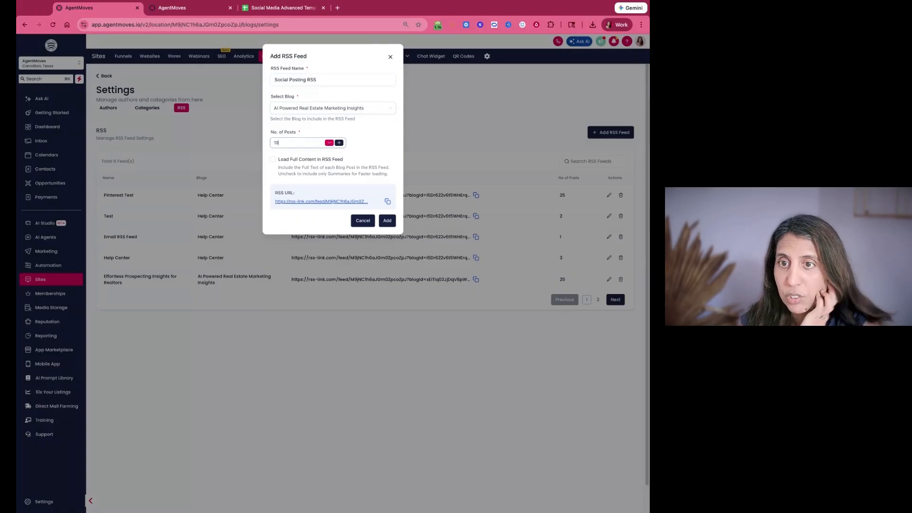
{"action": "left_click", "coordinate": [329, 143]}
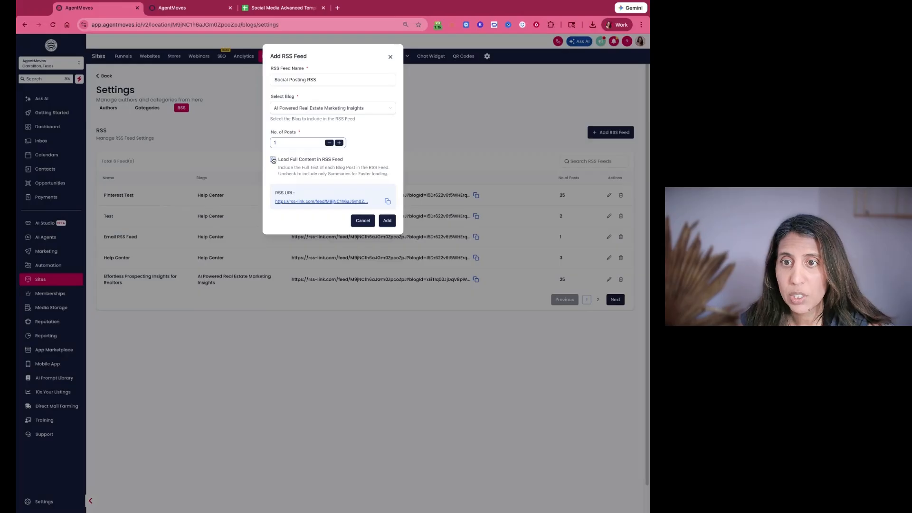
{"action": "left_click", "coordinate": [370, 127]}
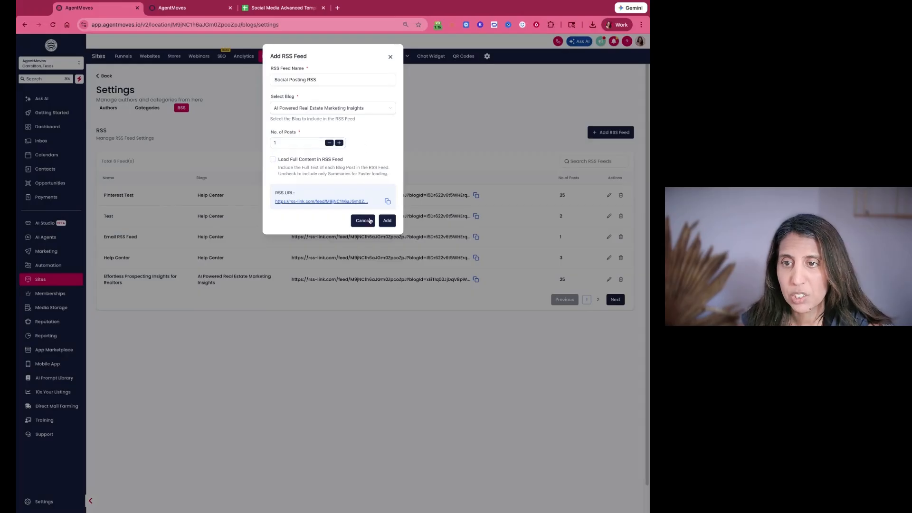
{"action": "left_click", "coordinate": [386, 221]}
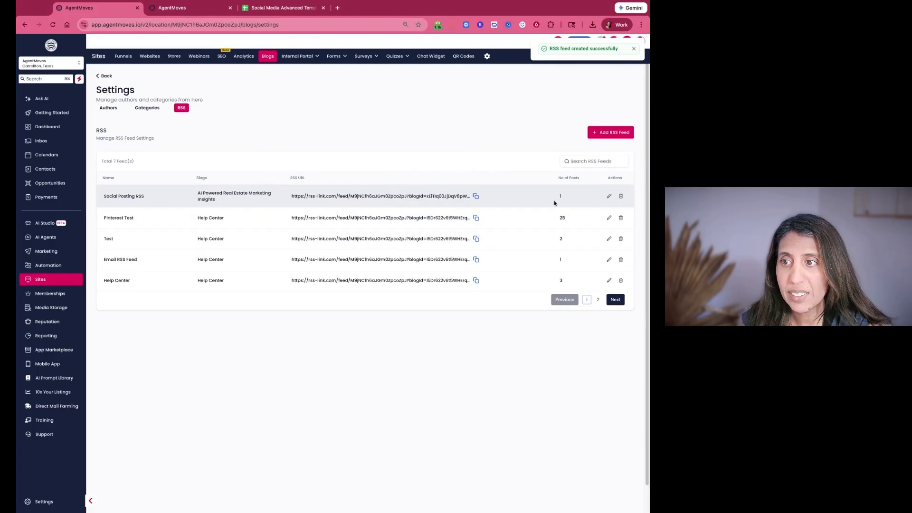
Step: Copy the Social Posting RSS feed's URL and enter it as the feed URL of a new RSS post in the Social Planner
{"action": "left_click", "coordinate": [477, 200]}
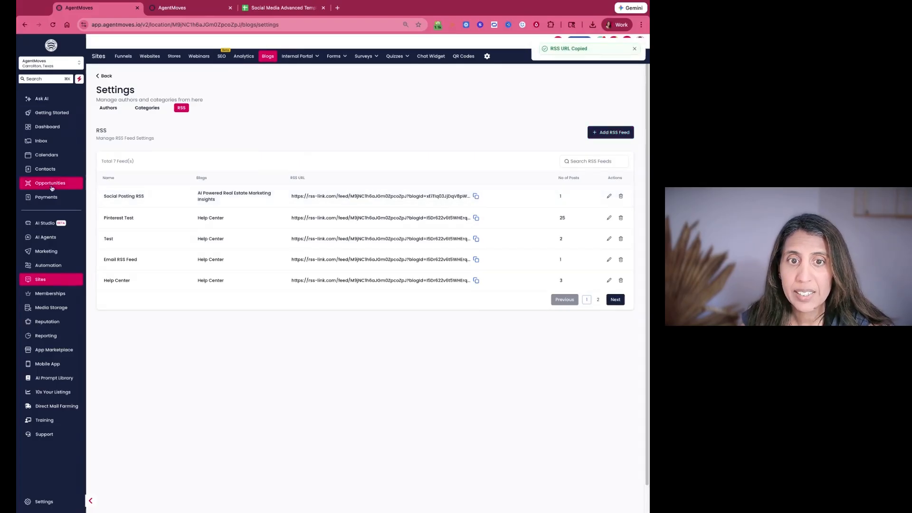
{"action": "left_click", "coordinate": [46, 251]}
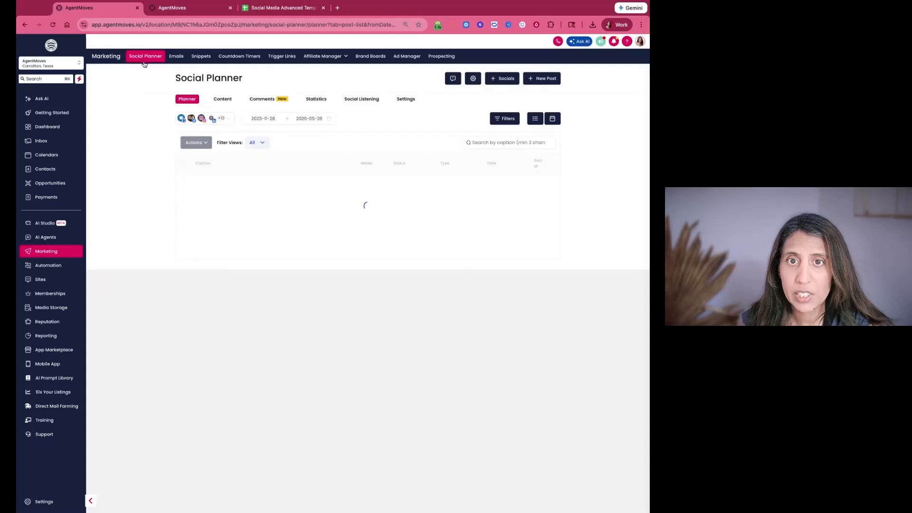
{"action": "left_click", "coordinate": [535, 80]}
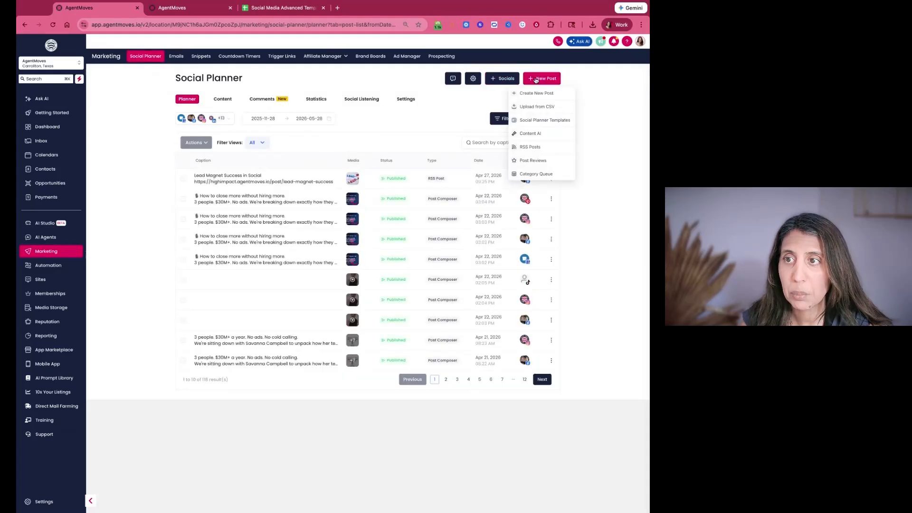
{"action": "left_click", "coordinate": [529, 147]}
{"action": "left_click", "coordinate": [228, 218]}
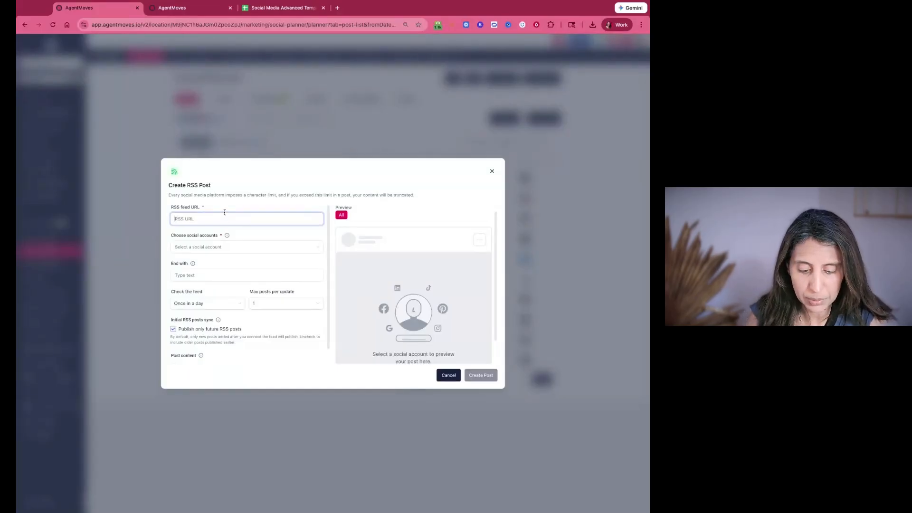
{"action": "key", "text": "super+v"}
Step: Choose the Agentmoves, AgentMoves Lead Gen & Marketing Technology for Top Realtors and realtorcmo accounts as destinations for the RSS post
{"action": "left_click", "coordinate": [232, 246]}
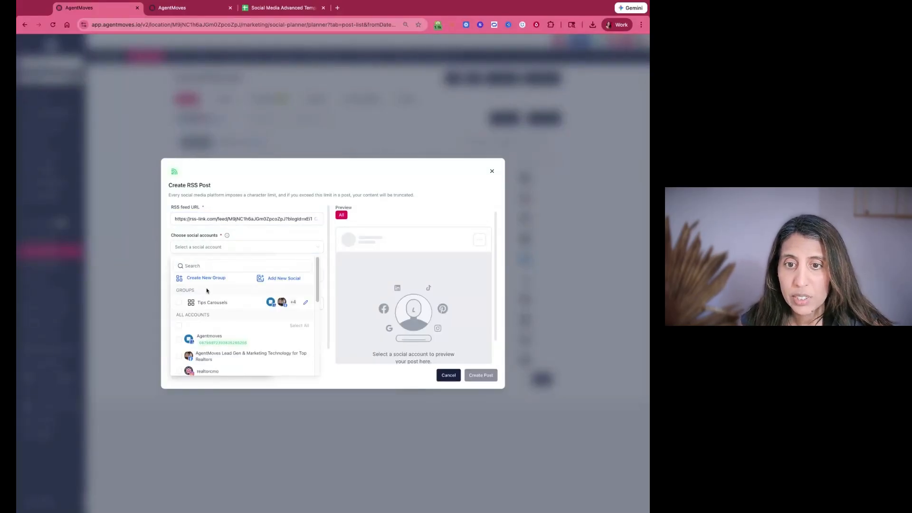
{"action": "left_click", "coordinate": [209, 338]}
{"action": "scroll", "coordinate": [237, 315], "scroll_direction": "down", "scroll_amount": 3}
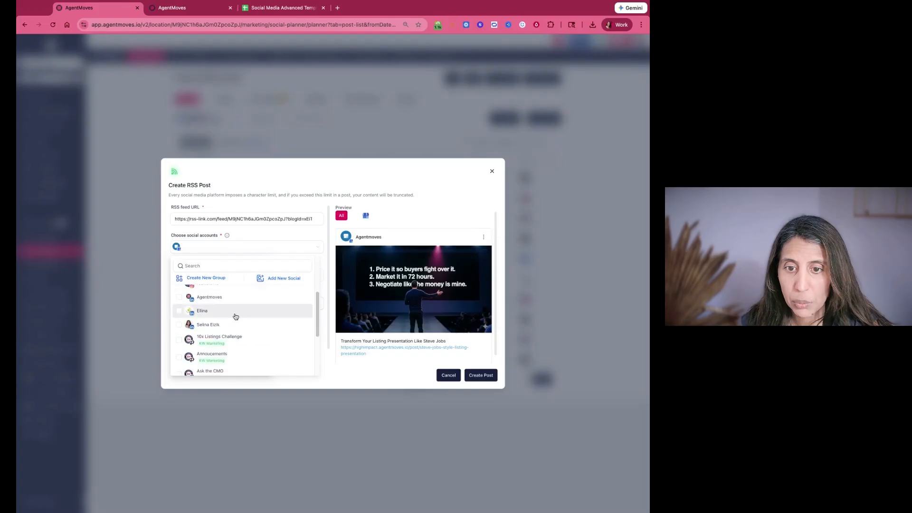
{"action": "scroll", "coordinate": [236, 317], "scroll_direction": "up", "scroll_amount": 3}
{"action": "left_click", "coordinate": [179, 319]}
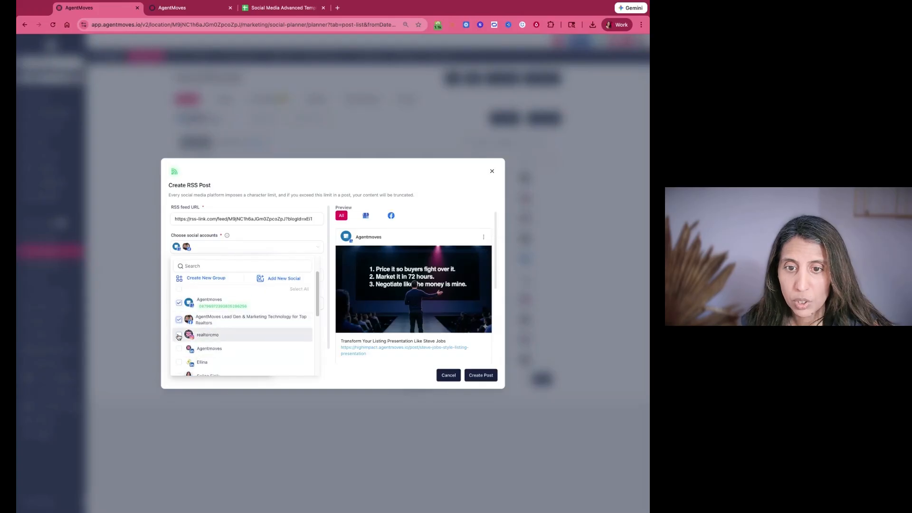
{"action": "left_click", "coordinate": [179, 337]}
{"action": "scroll", "coordinate": [179, 327], "scroll_direction": "down", "scroll_amount": 3}
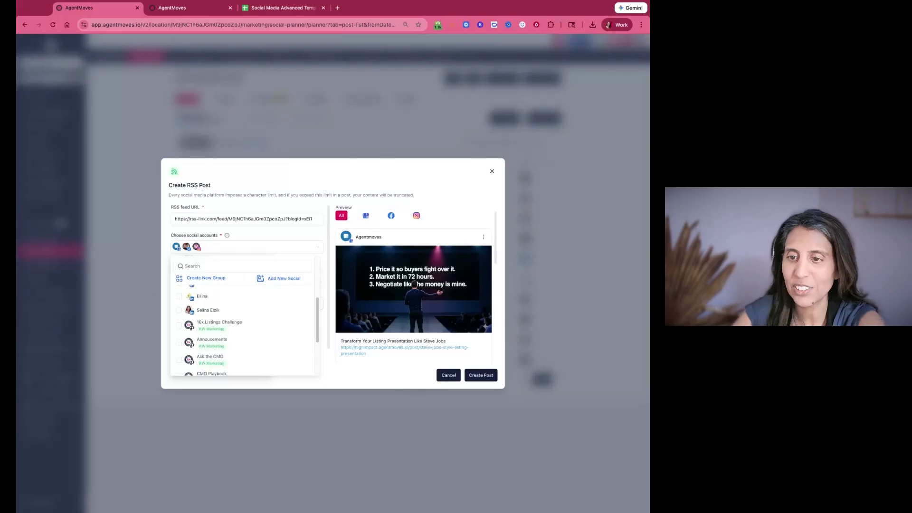
Step: Open the blog article linked in the post preview, check its publication date, and return to the RSS post form
{"action": "left_click", "coordinate": [354, 356]}
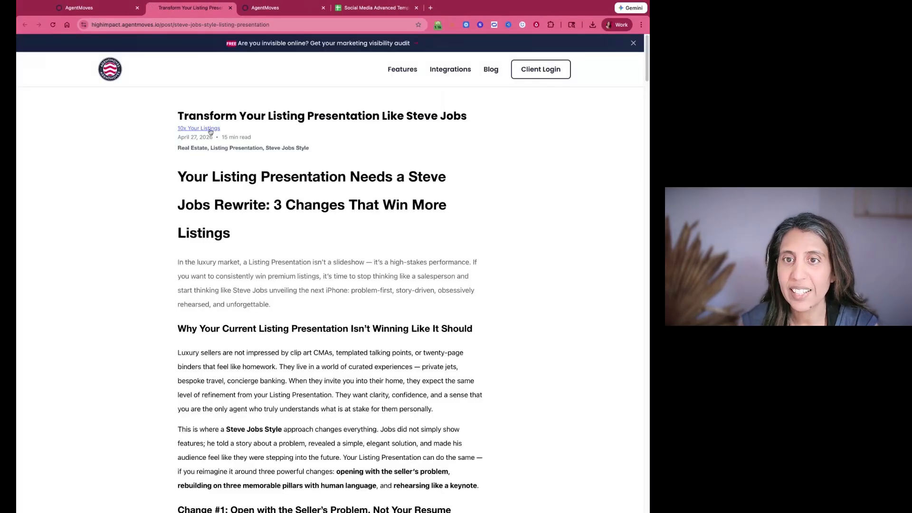
{"action": "left_click_drag", "start_coordinate": [188, 137], "coordinate": [232, 141]}
{"action": "left_click", "coordinate": [114, 8]}
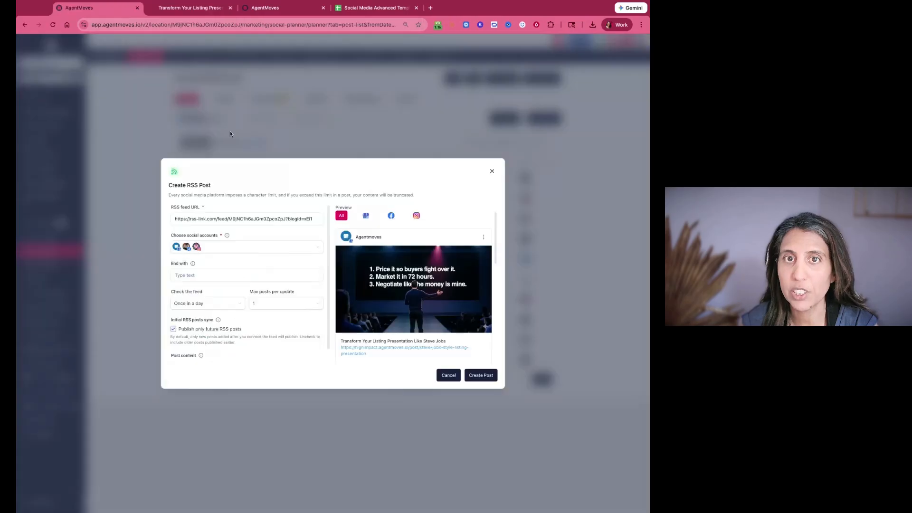
Step: Compare the RSS post previews for Facebook, Instagram and the Google Business profile
{"action": "scroll", "coordinate": [406, 266], "scroll_direction": "down", "scroll_amount": 5}
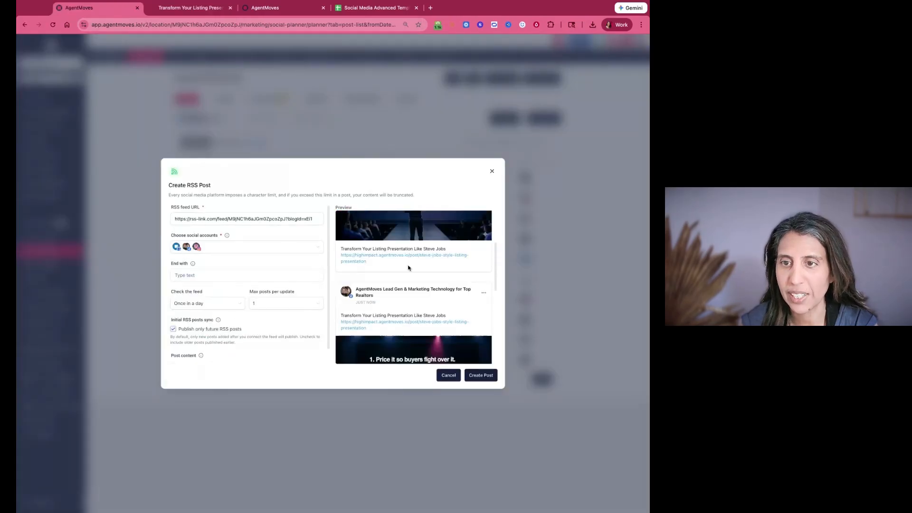
{"action": "scroll", "coordinate": [399, 247], "scroll_direction": "up", "scroll_amount": 5}
{"action": "left_click", "coordinate": [391, 216]}
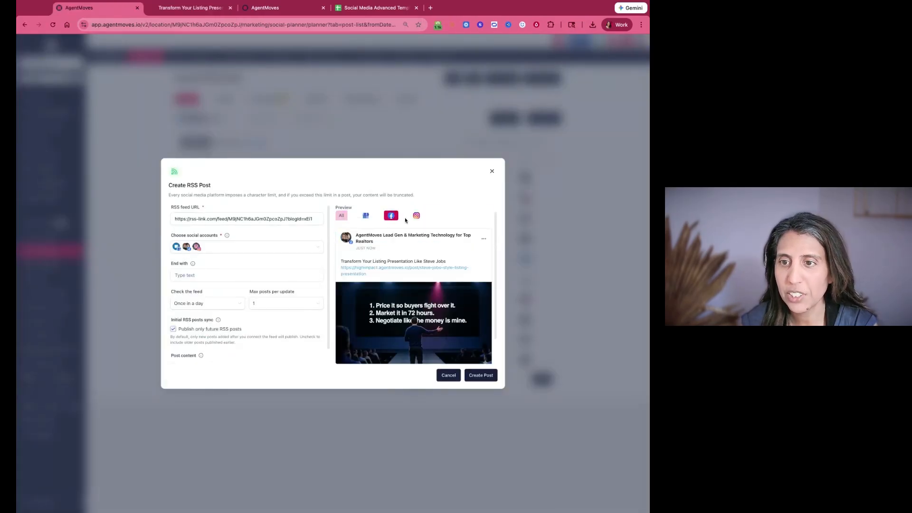
{"action": "left_click", "coordinate": [416, 216]}
{"action": "left_click", "coordinate": [366, 215]}
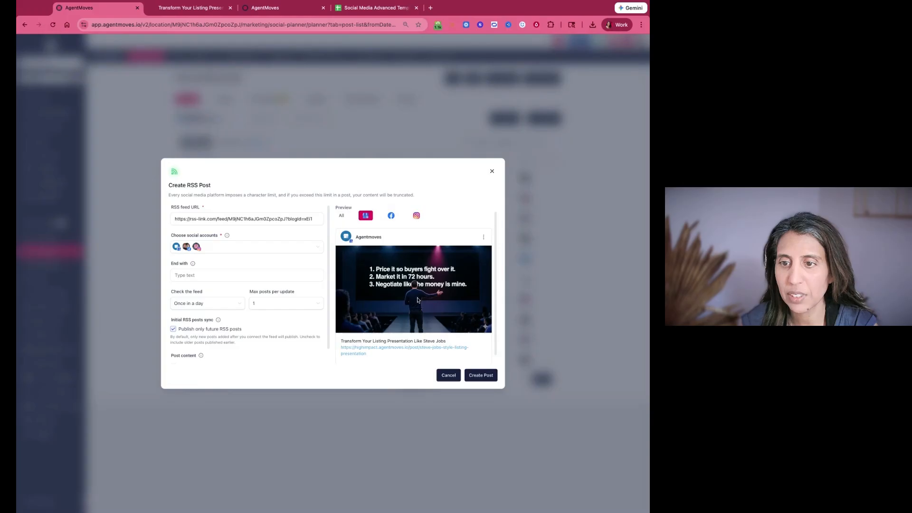
Step: Set the RSS post's ending text to #Aimarketing
{"action": "left_click", "coordinate": [227, 275]}
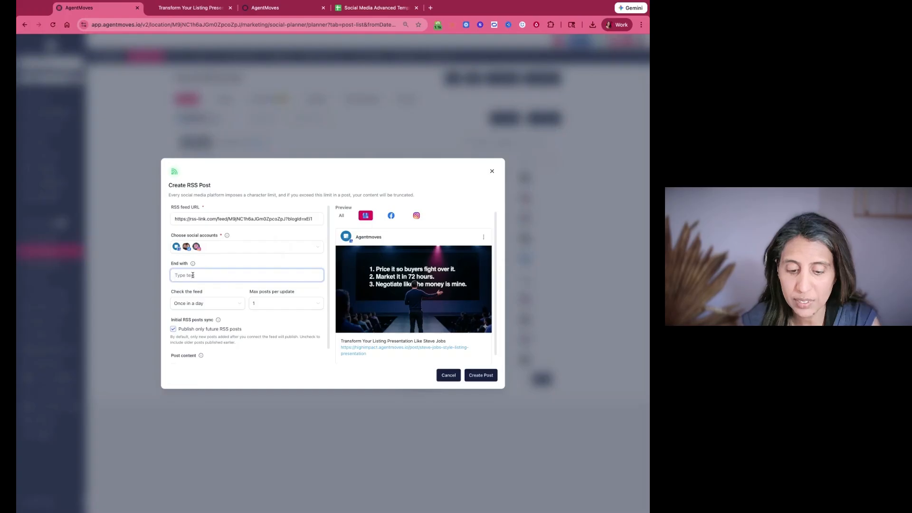
{"action": "type", "text": "#Aim"}
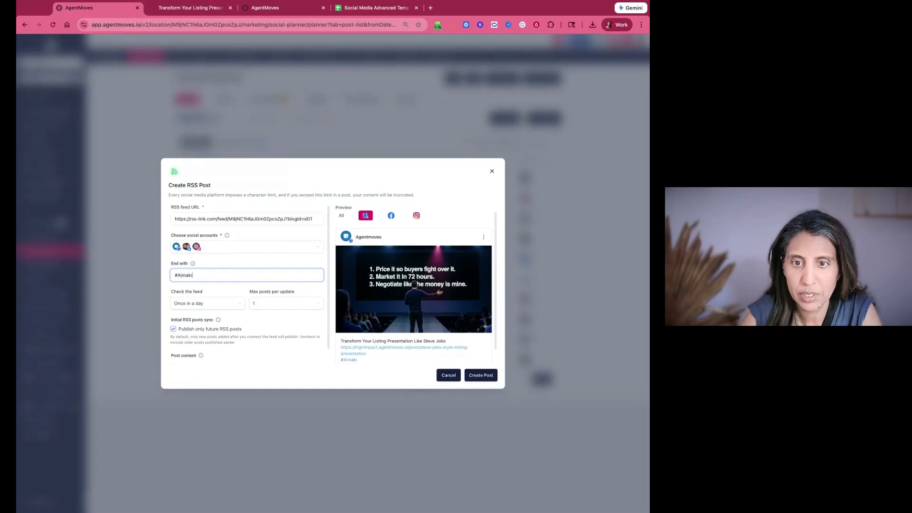
{"action": "type", "text": "arketing"}
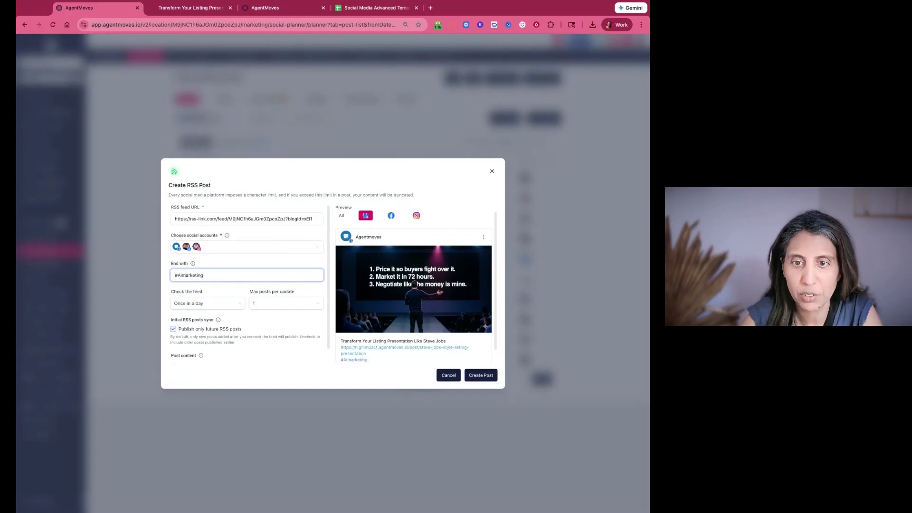
Step: Look over the feed check intervals, try 2 as the maximum posts per update, restore 1, and close the form without creating the post
{"action": "left_click", "coordinate": [210, 304]}
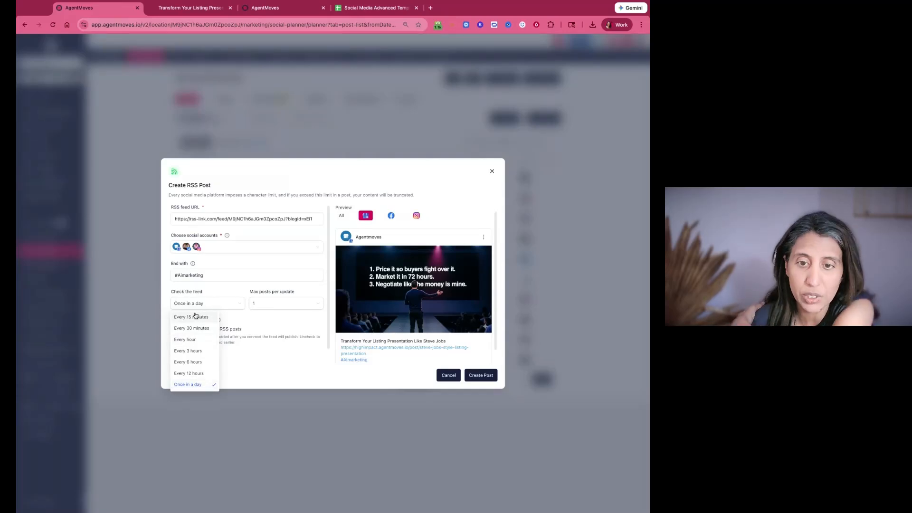
{"action": "left_click", "coordinate": [279, 295]}
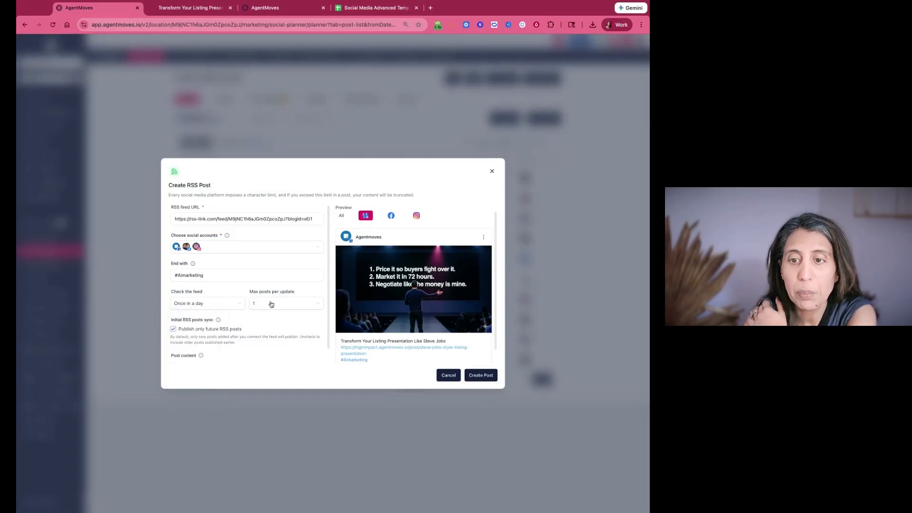
{"action": "left_click", "coordinate": [316, 305]}
{"action": "left_click", "coordinate": [262, 332]}
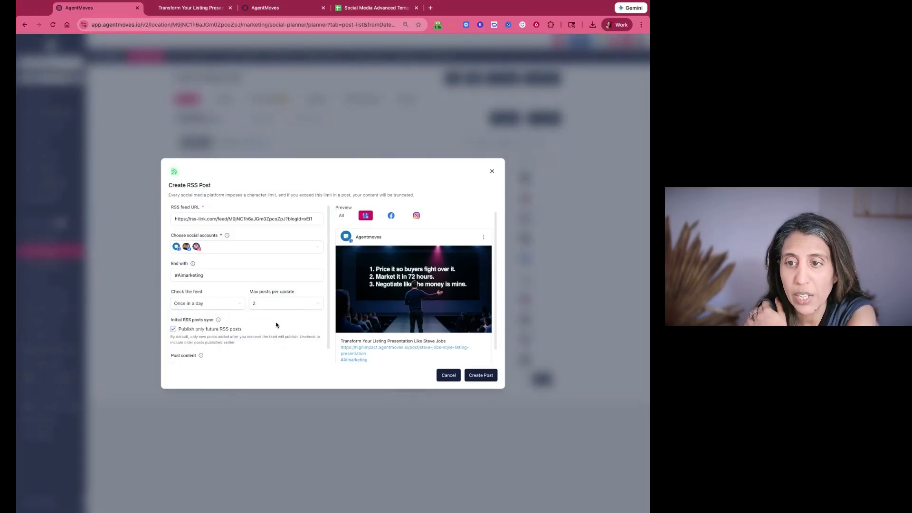
{"action": "left_click", "coordinate": [281, 308]}
{"action": "left_click", "coordinate": [265, 318]}
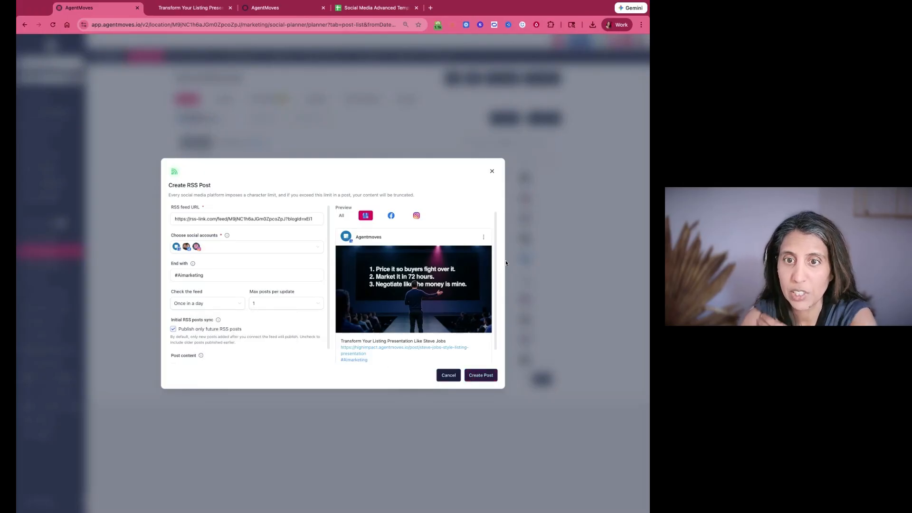
{"action": "left_click", "coordinate": [492, 171]}
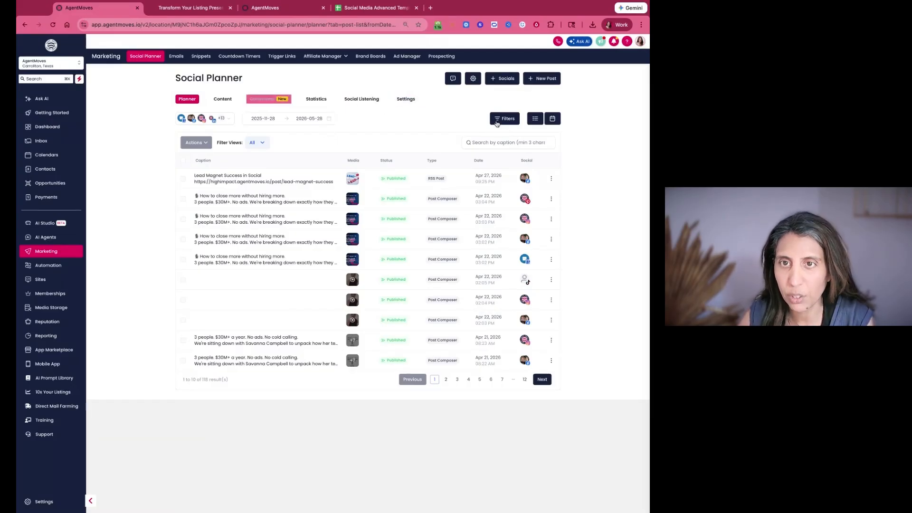
Step: Show the planner as a monthly calendar and examine the published and recurring RSS posts for April 2026
{"action": "left_click", "coordinate": [552, 118]}
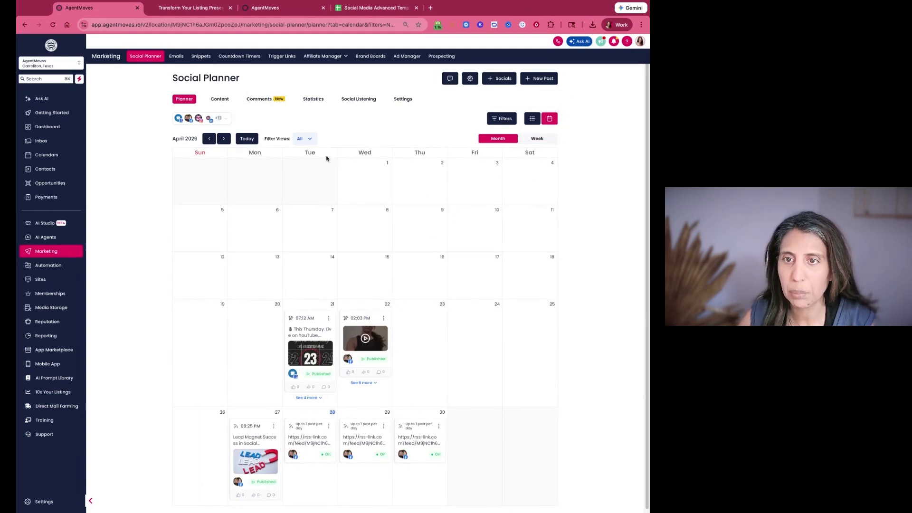
{"action": "scroll", "coordinate": [357, 434], "scroll_direction": "down", "scroll_amount": 1}
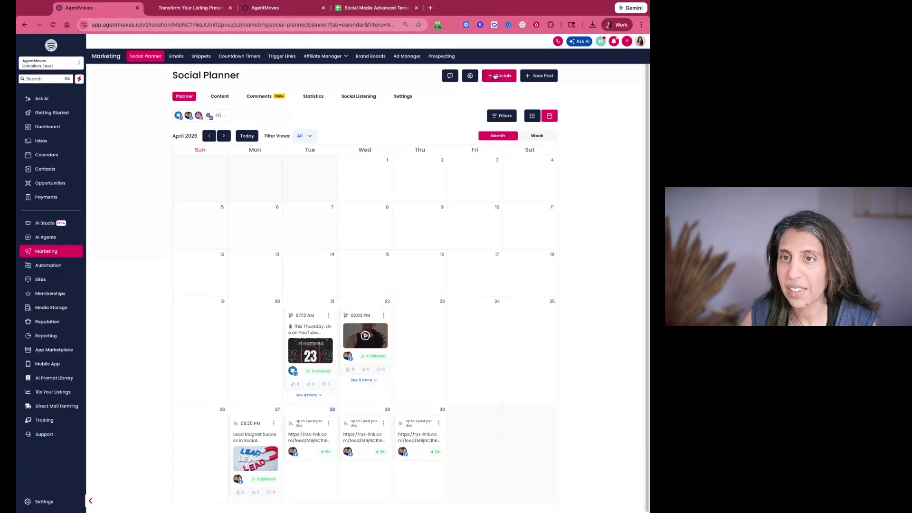
Step: Start a category queue for Content Amplification with future posts queuing enabled and new content prioritized
{"action": "left_click", "coordinate": [538, 75]}
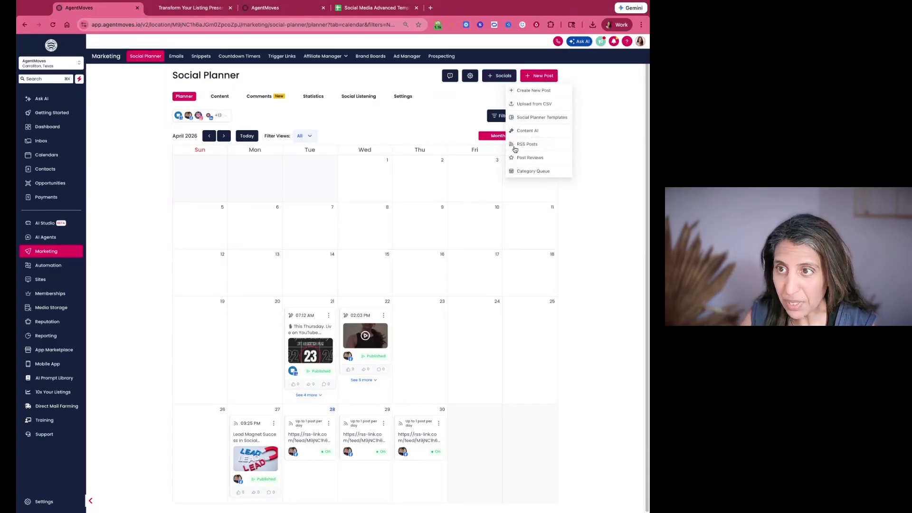
{"action": "left_click", "coordinate": [533, 171]}
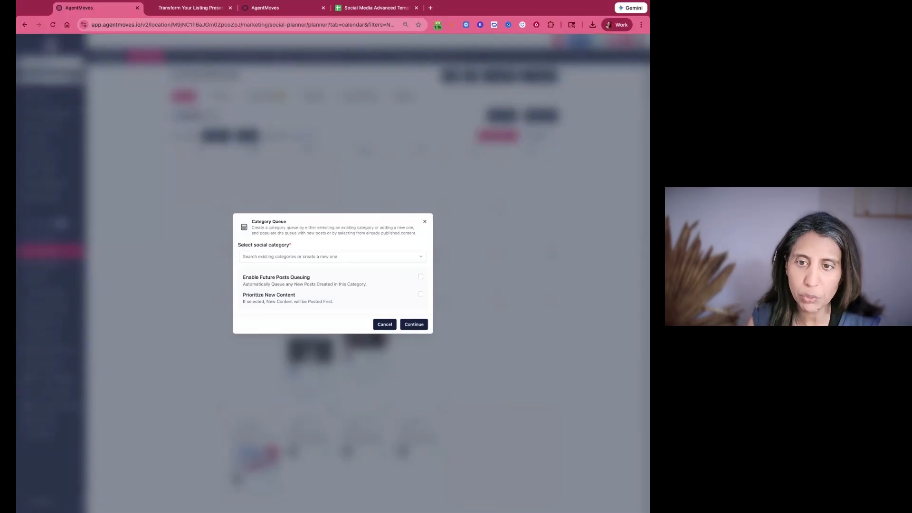
{"action": "left_click", "coordinate": [314, 256]}
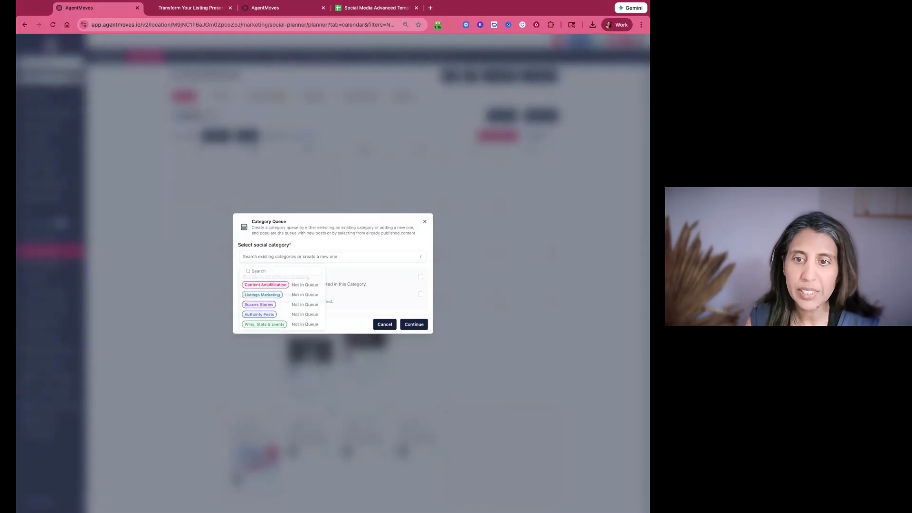
{"action": "left_click", "coordinate": [287, 285]}
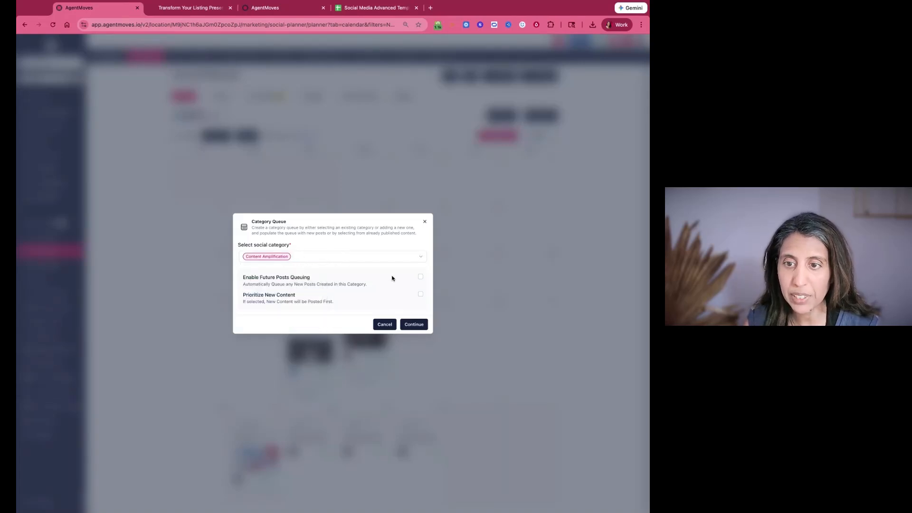
{"action": "triple_click", "coordinate": [420, 276]}
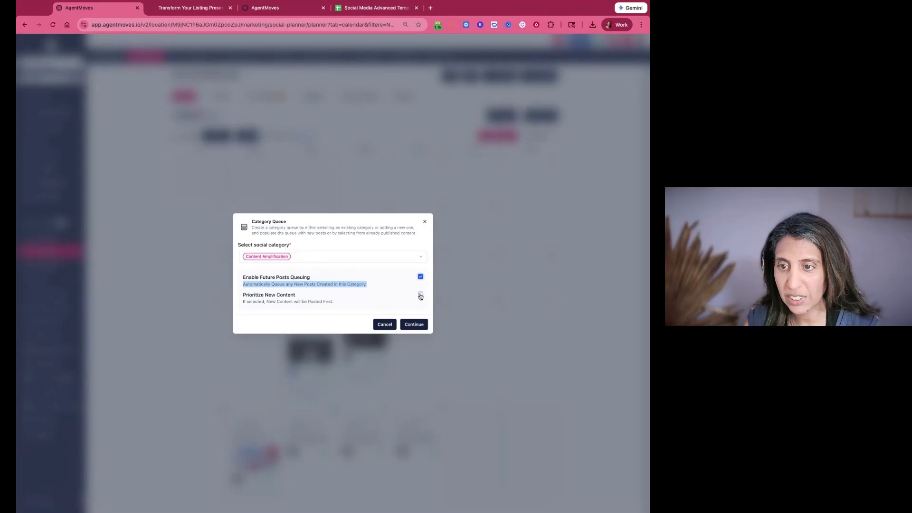
{"action": "left_click", "coordinate": [420, 295]}
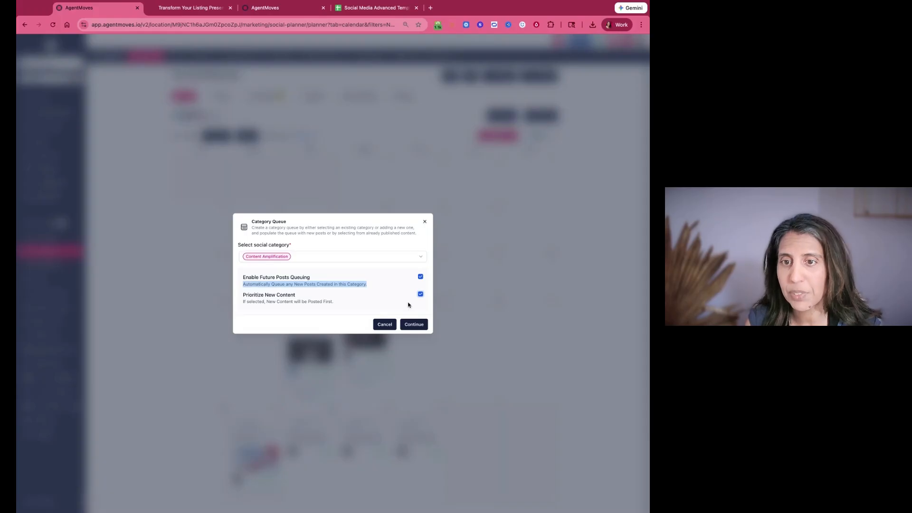
Step: Try Tuesday as the Content Amplification queue's posting day, look at its time setting, and cancel without queuing posts
{"action": "left_click", "coordinate": [413, 324]}
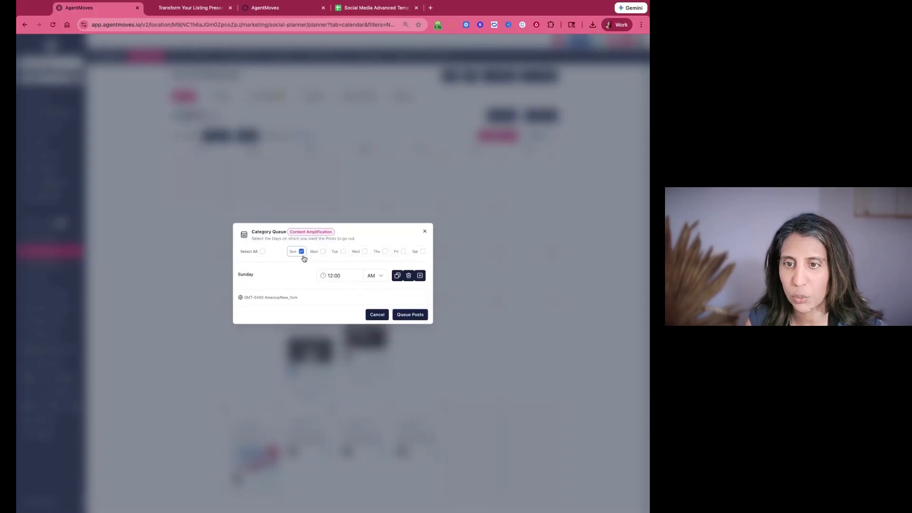
{"action": "left_click", "coordinate": [343, 252]}
{"action": "left_click", "coordinate": [301, 244]}
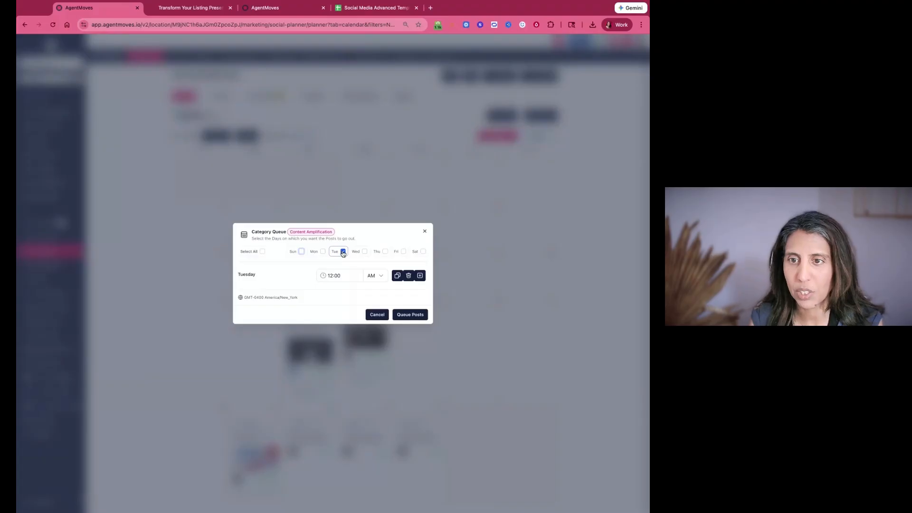
{"action": "left_click", "coordinate": [340, 275]}
{"action": "left_click", "coordinate": [291, 288]}
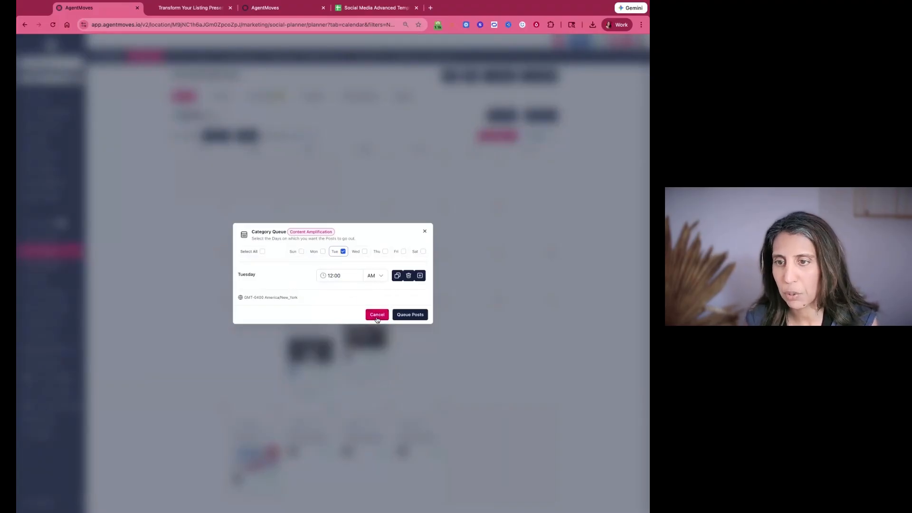
{"action": "left_click", "coordinate": [377, 314]}
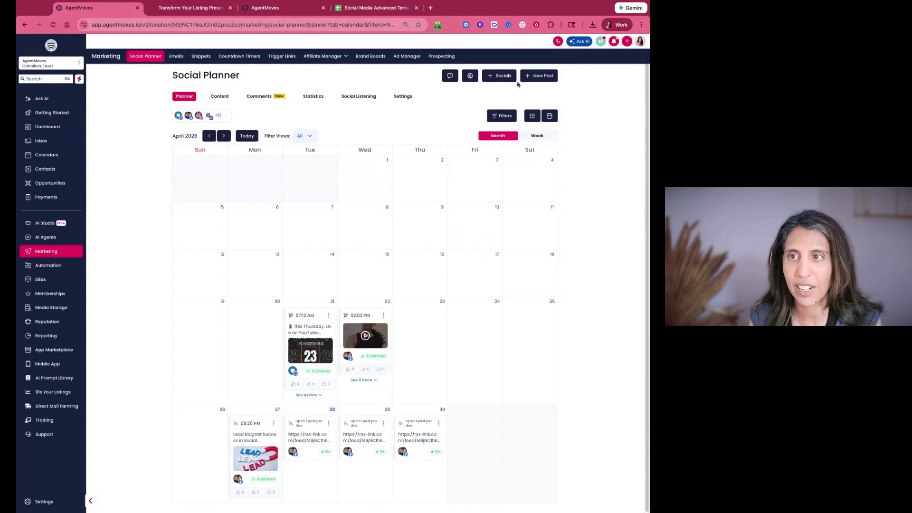
Step: Create a new social post addressed to the accounts in the Tips Carousels group
{"action": "left_click", "coordinate": [534, 75]}
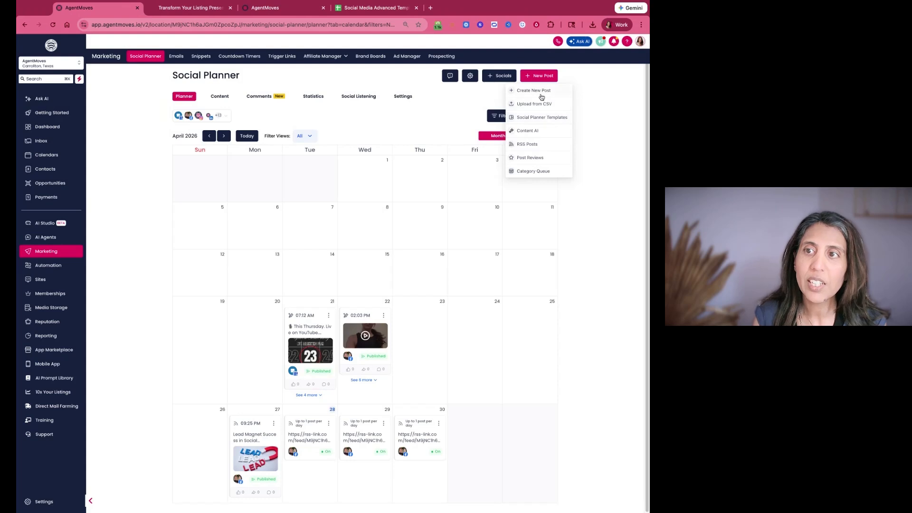
{"action": "left_click", "coordinate": [534, 91]}
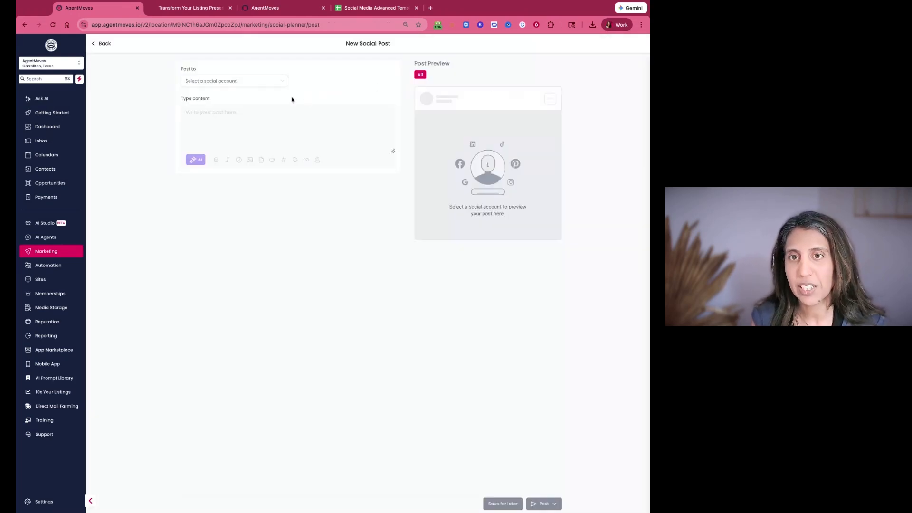
{"action": "left_click", "coordinate": [258, 86]}
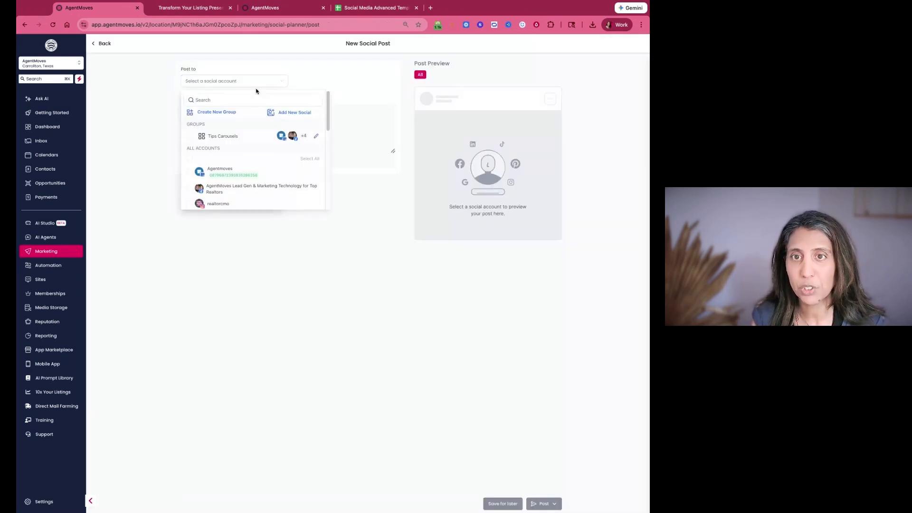
{"action": "left_click", "coordinate": [190, 138]}
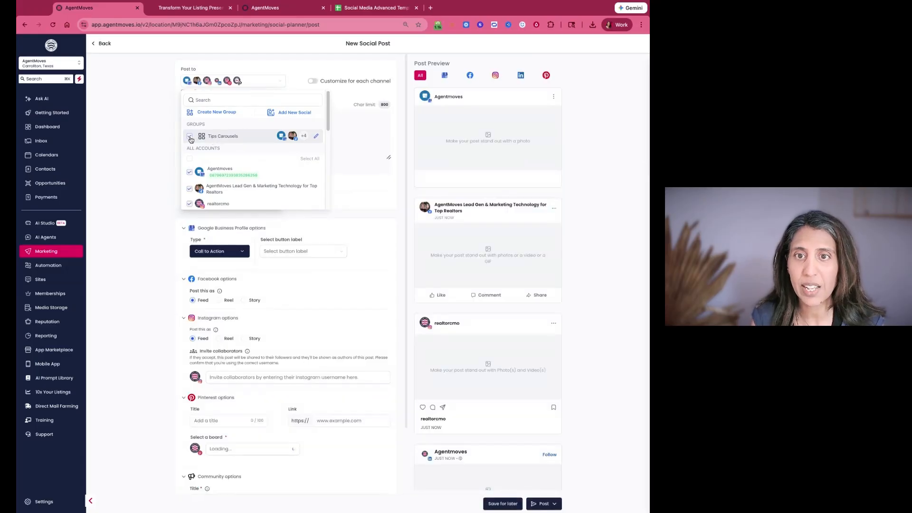
{"action": "left_click", "coordinate": [358, 131]}
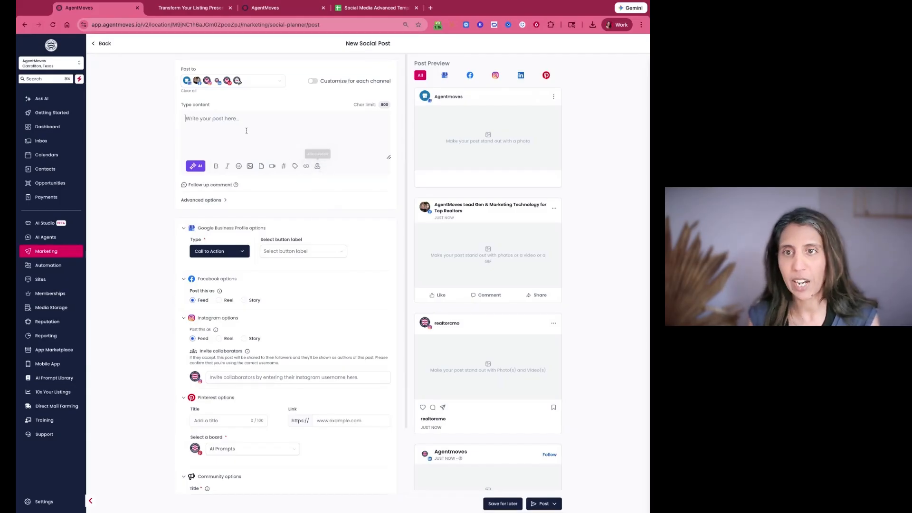
Step: Open the AI content generator for the post and look over the brand voice choices, keeping Agentmoves
{"action": "left_click", "coordinate": [196, 166]}
{"action": "left_click", "coordinate": [165, 168]}
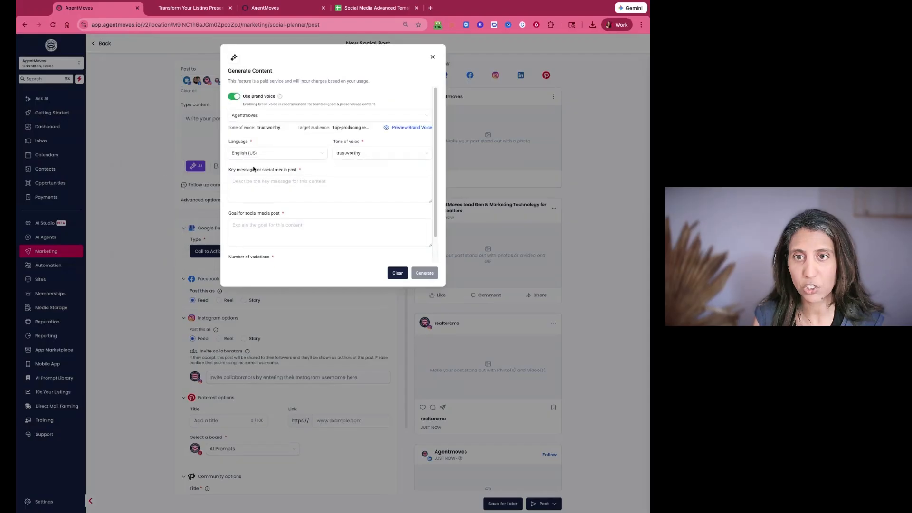
{"action": "left_click", "coordinate": [252, 136]}
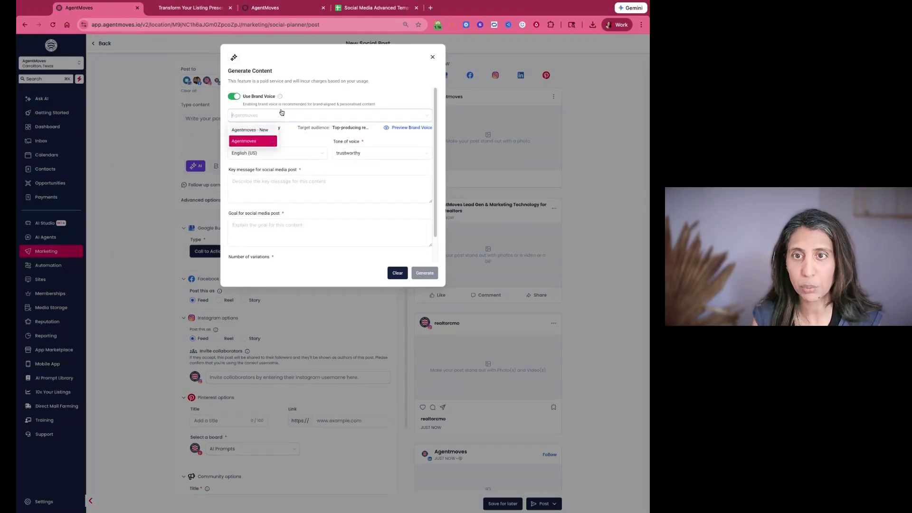
{"action": "triple_click", "coordinate": [265, 97]}
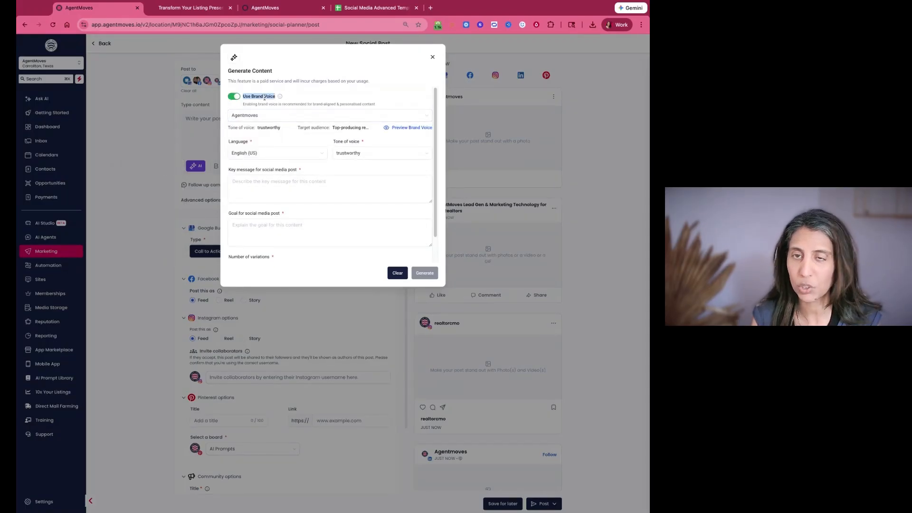
{"action": "triple_click", "coordinate": [320, 103]}
{"action": "left_click", "coordinate": [252, 179]}
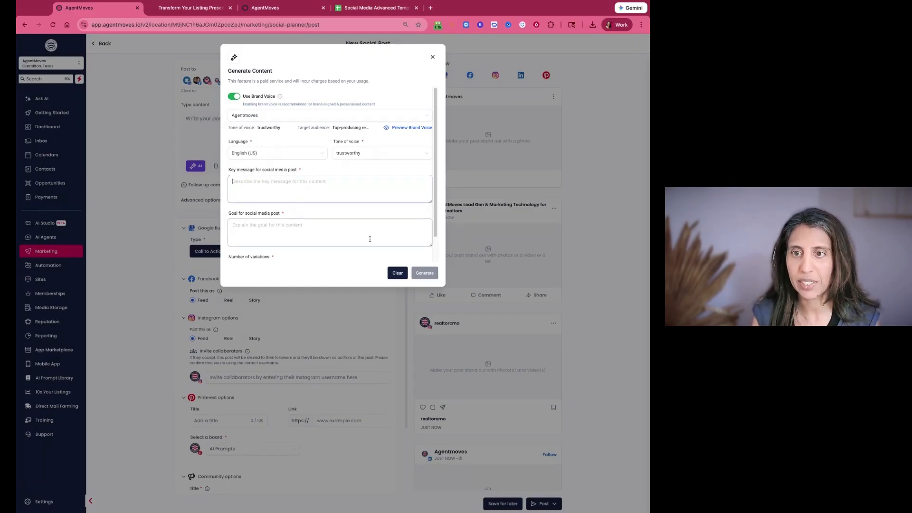
{"action": "type", "text": "Social me"}
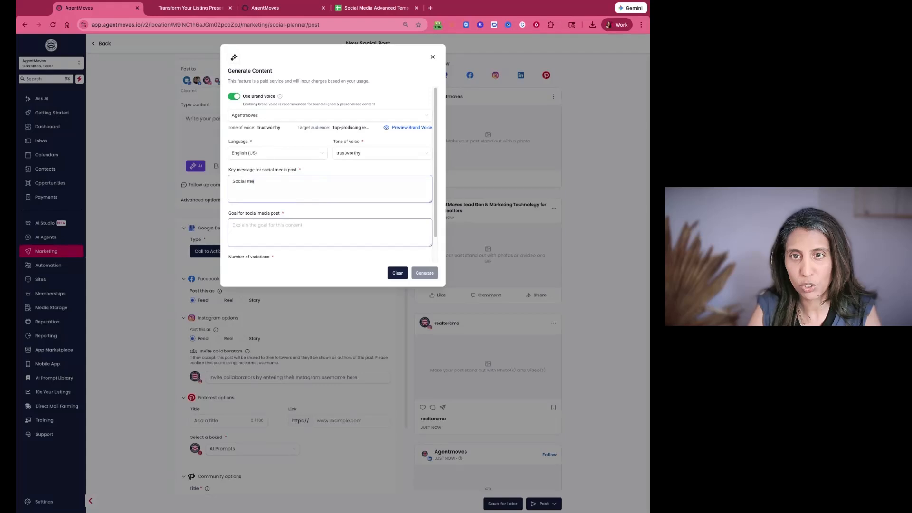
{"action": "type", "text": "dia post about how to scacle y"}
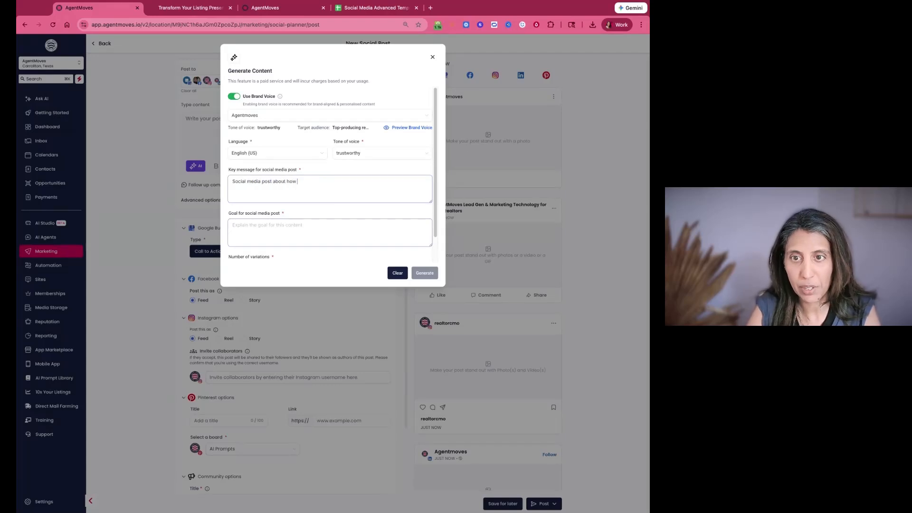
{"action": "key", "text": "BackSpace"}
{"action": "key", "text": "BackSpace"}
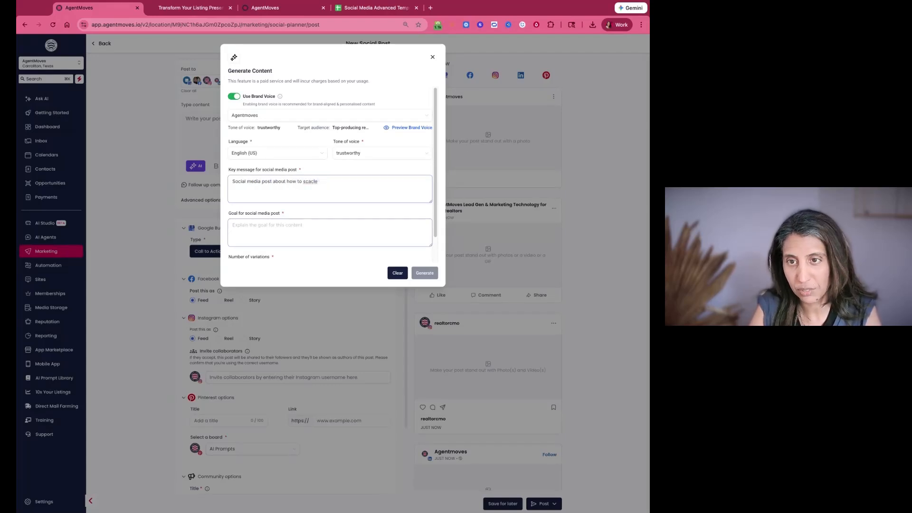
{"action": "key", "text": "alt+shift+Left"}
{"action": "key", "text": "alt+shift+Left"}
{"action": "key", "text": "alt+shift+Left"}
{"action": "key", "text": "alt+shift+Left"}
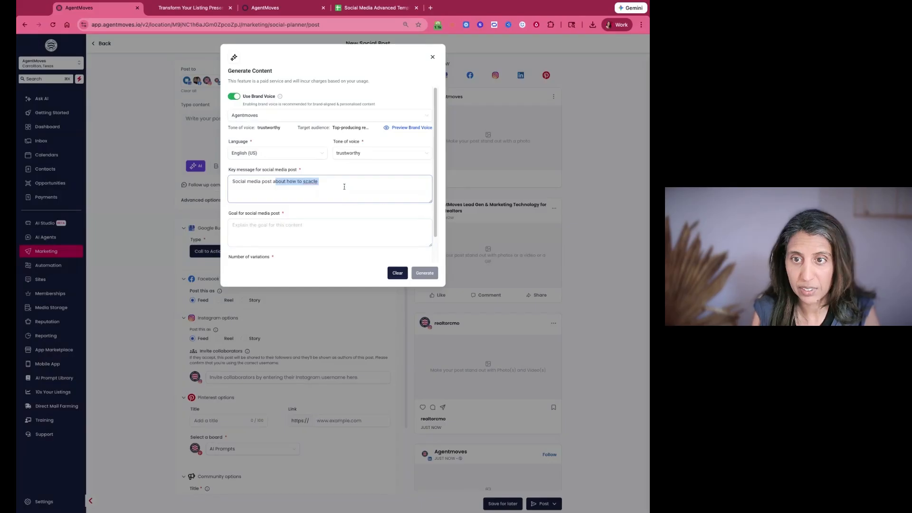
{"action": "key", "text": "super+a"}
{"action": "key", "text": "BackSpace"}
Step: Generate 1 content variation with the key message "Scale your social posts with Agentmoves Social Planner" and the goal "generated engagement"
{"action": "type", "text": "Scale your m"}
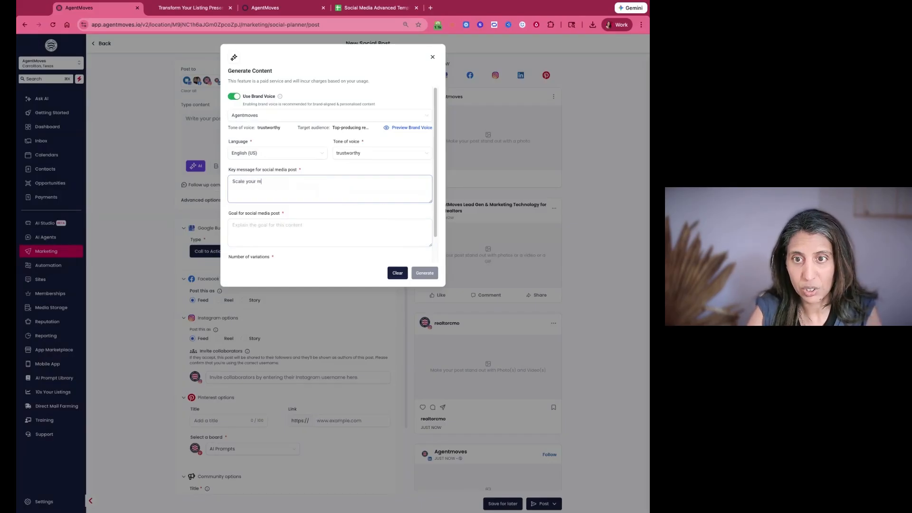
{"action": "type", "text": "ocial posts with Agentmoves Social Planner"}
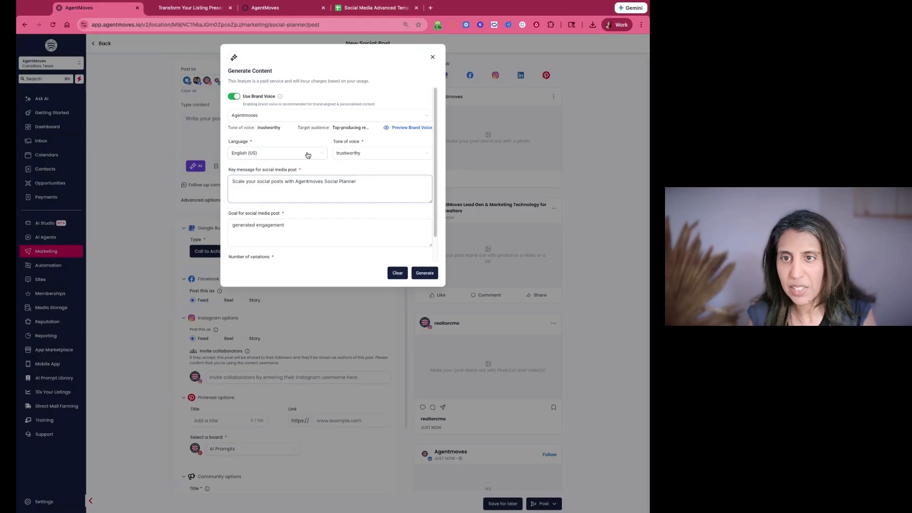
{"action": "scroll", "coordinate": [285, 250], "scroll_direction": "down", "scroll_amount": 1}
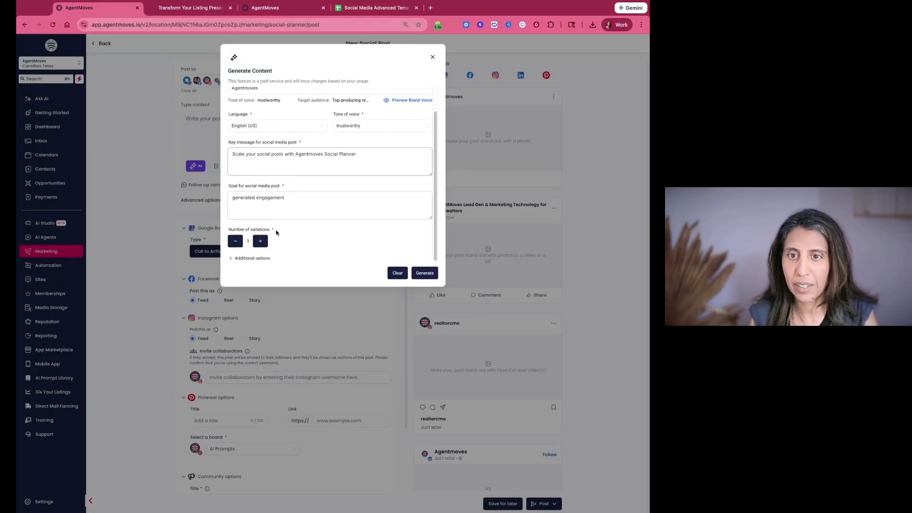
{"action": "left_click", "coordinate": [235, 242]}
{"action": "left_click", "coordinate": [235, 241]}
{"action": "left_click", "coordinate": [235, 241]}
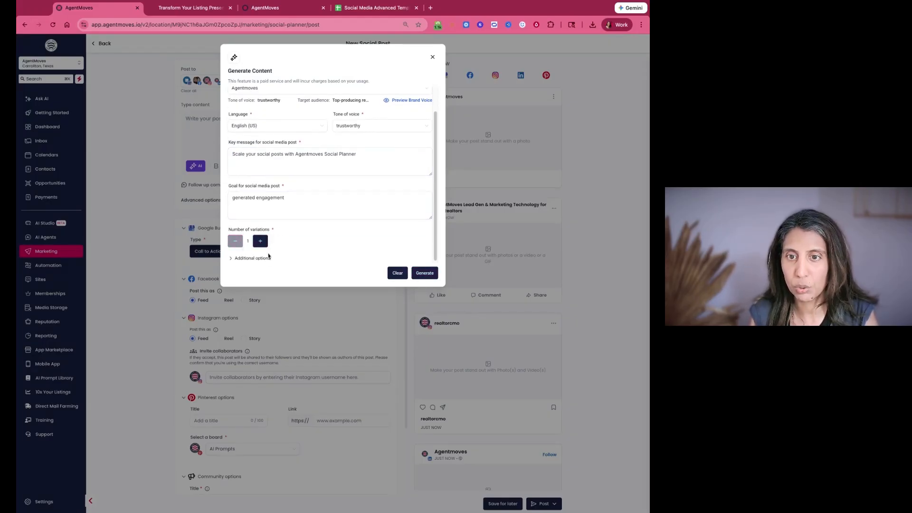
{"action": "left_click", "coordinate": [424, 274]}
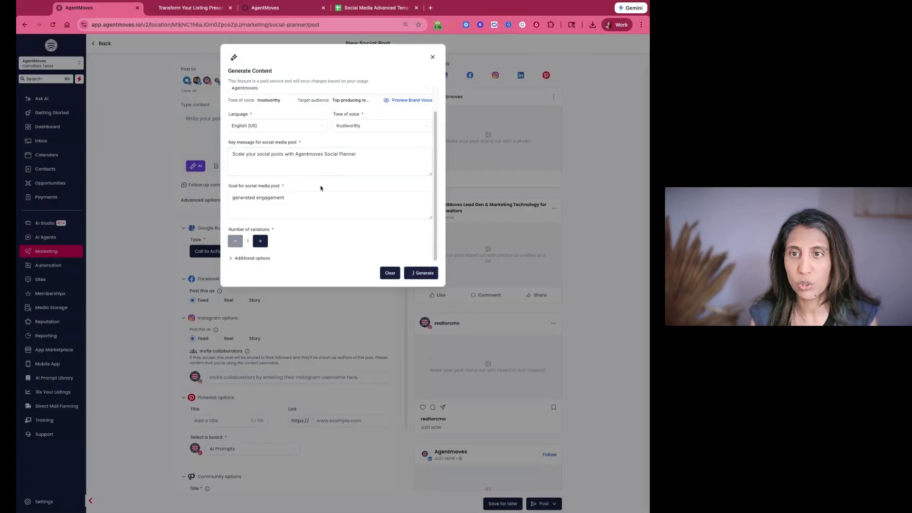
{"action": "scroll", "coordinate": [311, 183], "scroll_direction": "up", "scroll_amount": 2}
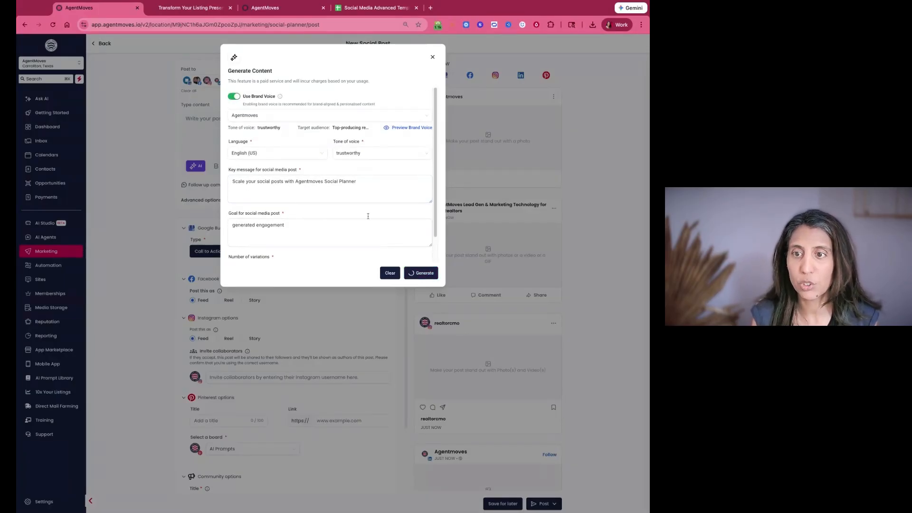
Step: Revisit the listing presentation article, the Social Media Advanced Template spreadsheet and the bulk upload page, and return to the AI-generated post content
{"action": "left_click", "coordinate": [192, 9]}
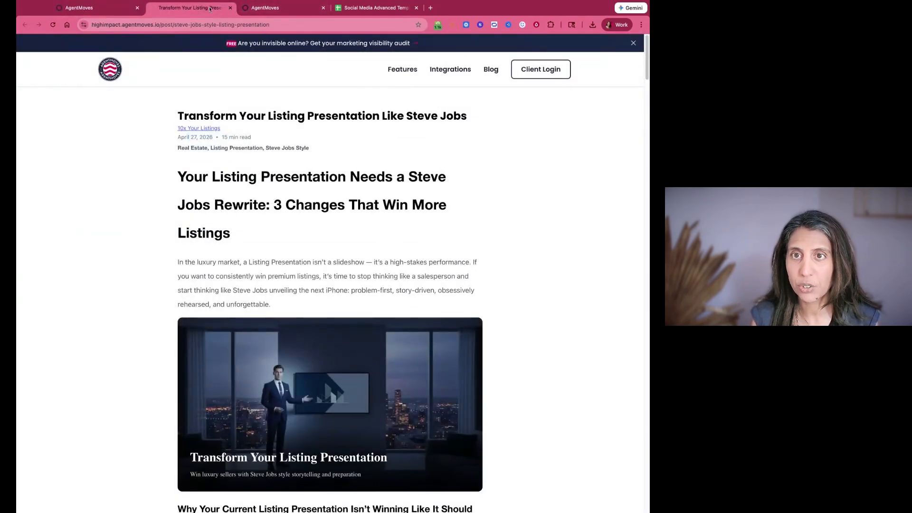
{"action": "left_click", "coordinate": [375, 7]}
{"action": "left_click", "coordinate": [191, 152]}
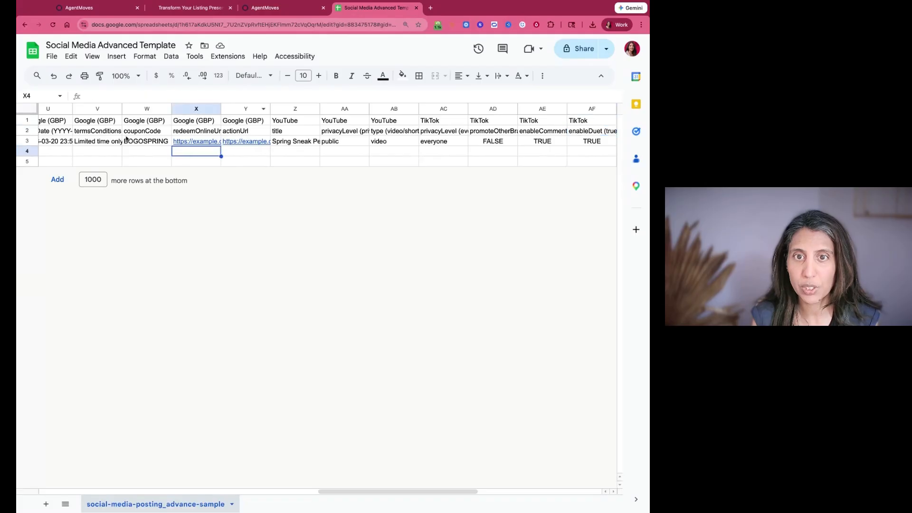
{"action": "left_click", "coordinate": [108, 43]}
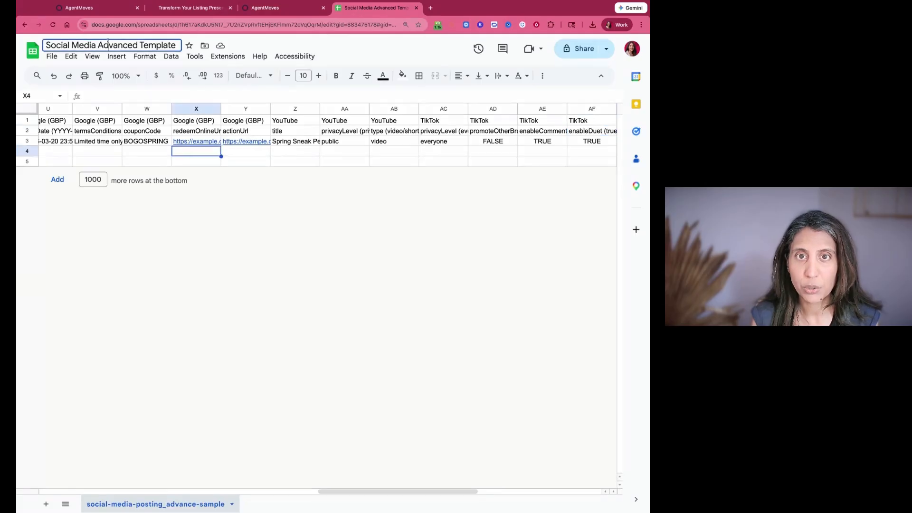
{"action": "left_click", "coordinate": [278, 8]}
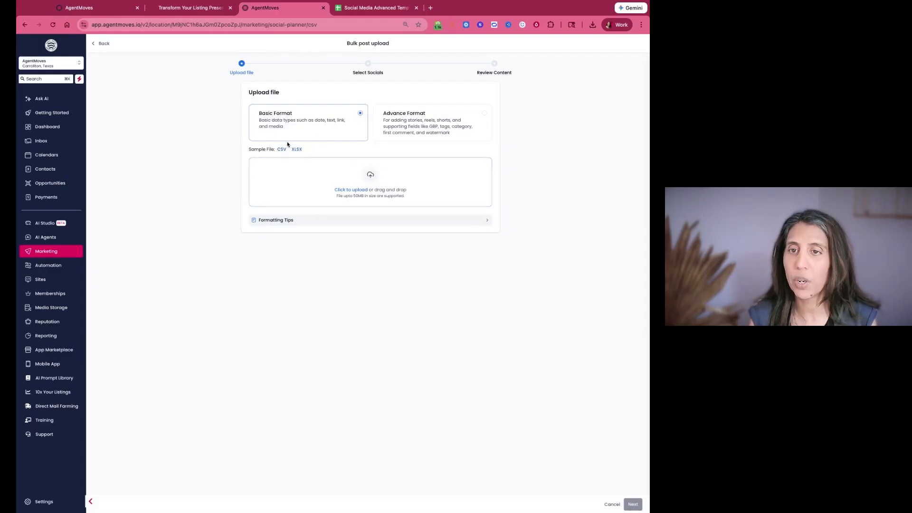
{"action": "left_click", "coordinate": [375, 8]}
{"action": "left_click", "coordinate": [284, 8]}
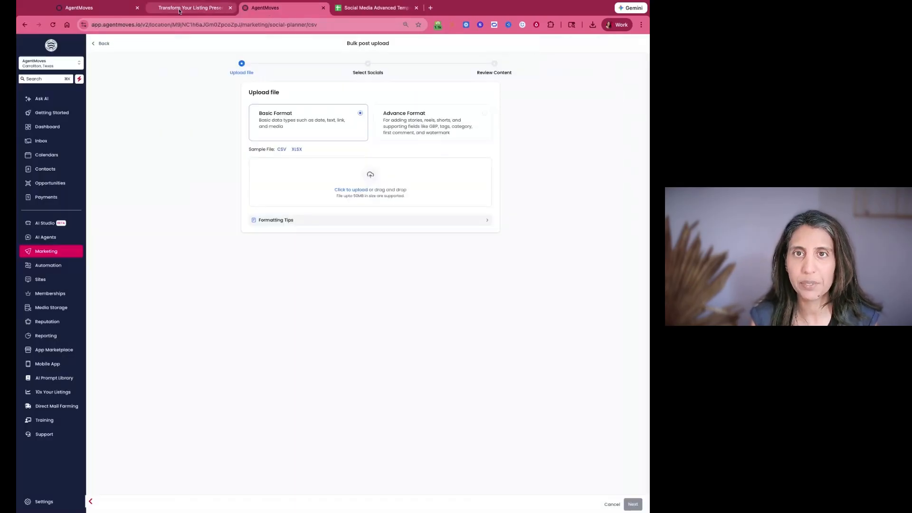
{"action": "left_click", "coordinate": [102, 9]}
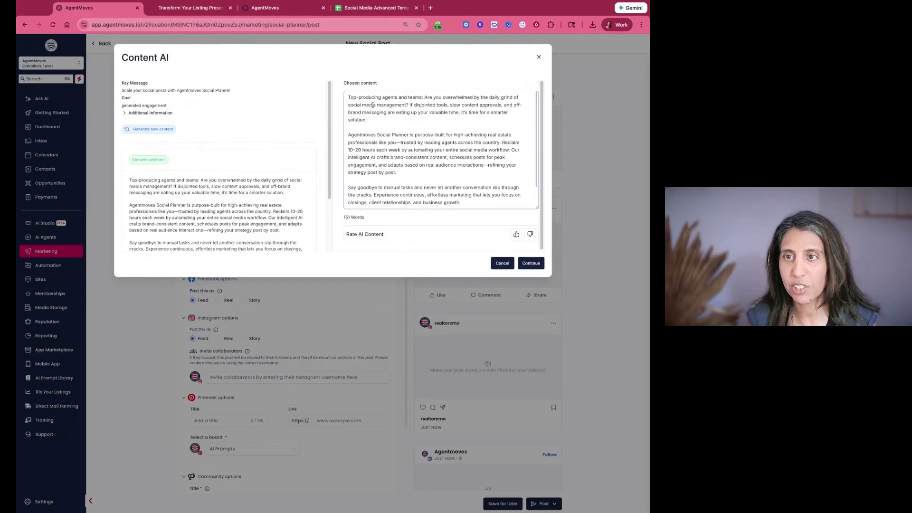
Step: Review the AI-generated content variation, insert it into the post, and look over the text in the post preview
{"action": "left_click_drag", "start_coordinate": [364, 99], "coordinate": [430, 158]}
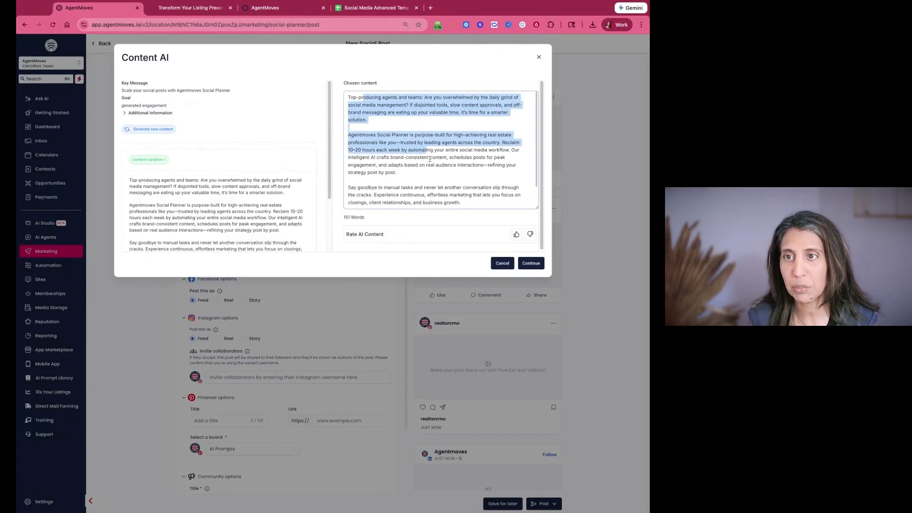
{"action": "left_click", "coordinate": [430, 160]}
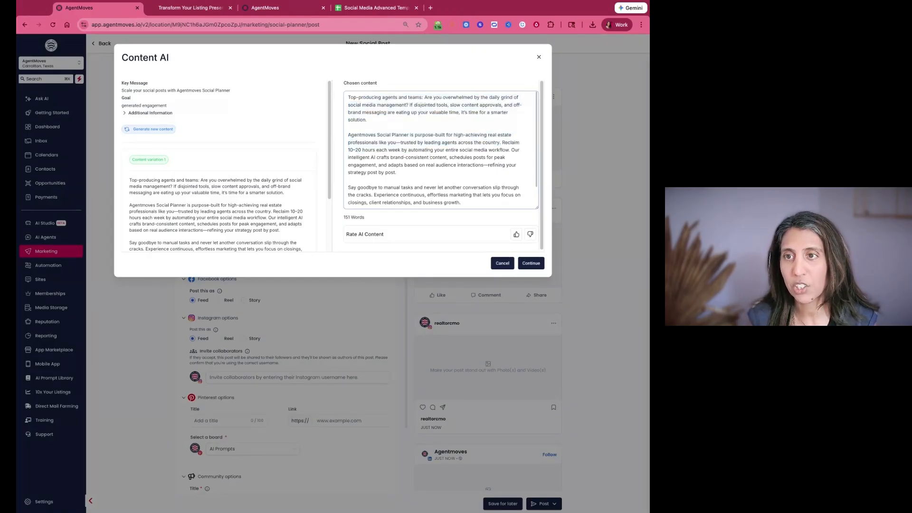
{"action": "scroll", "coordinate": [441, 149], "scroll_direction": "down", "scroll_amount": 2}
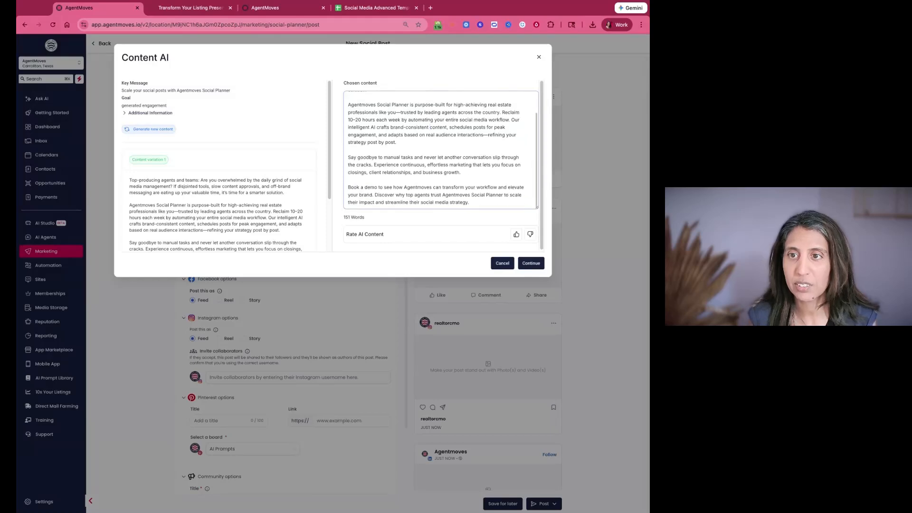
{"action": "left_click", "coordinate": [530, 263]}
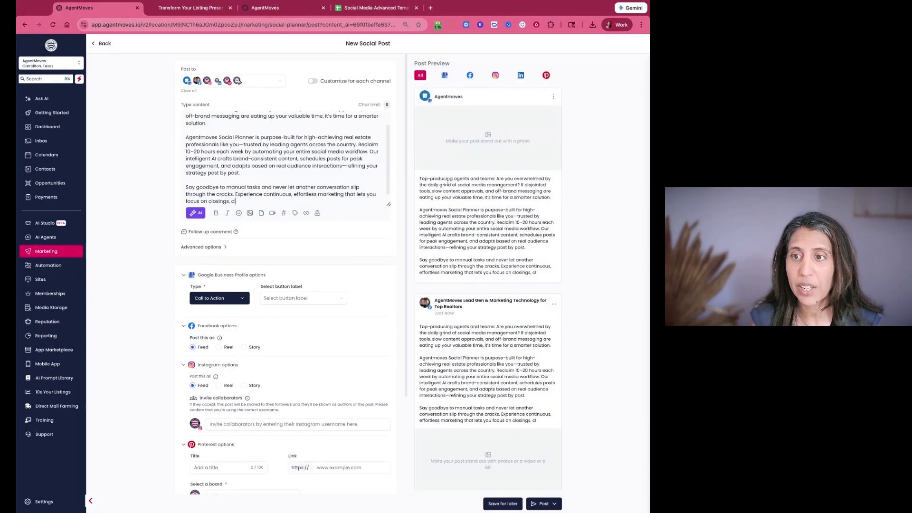
{"action": "left_click_drag", "start_coordinate": [448, 181], "coordinate": [540, 273]}
{"action": "left_click", "coordinate": [496, 258]}
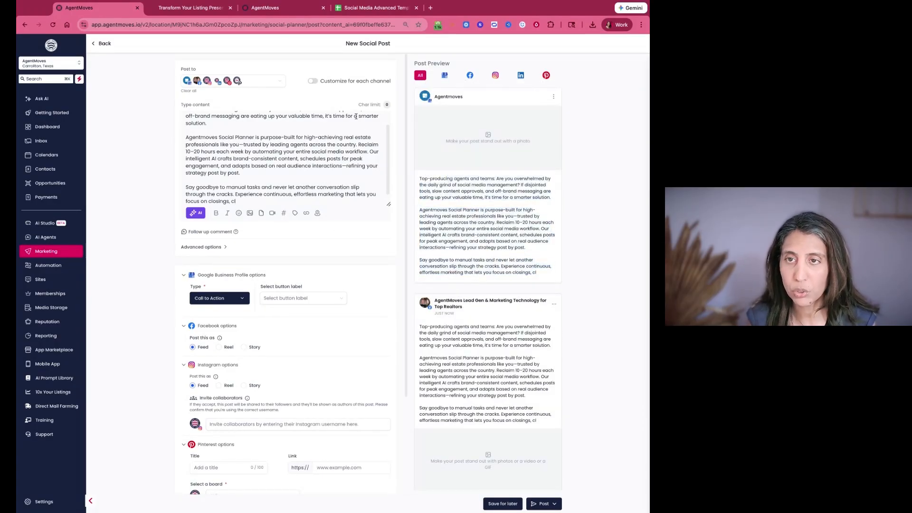
Step: Try customizing the post for each channel, looking through the individual network versions, and turn the customization off again
{"action": "left_click", "coordinate": [311, 82]}
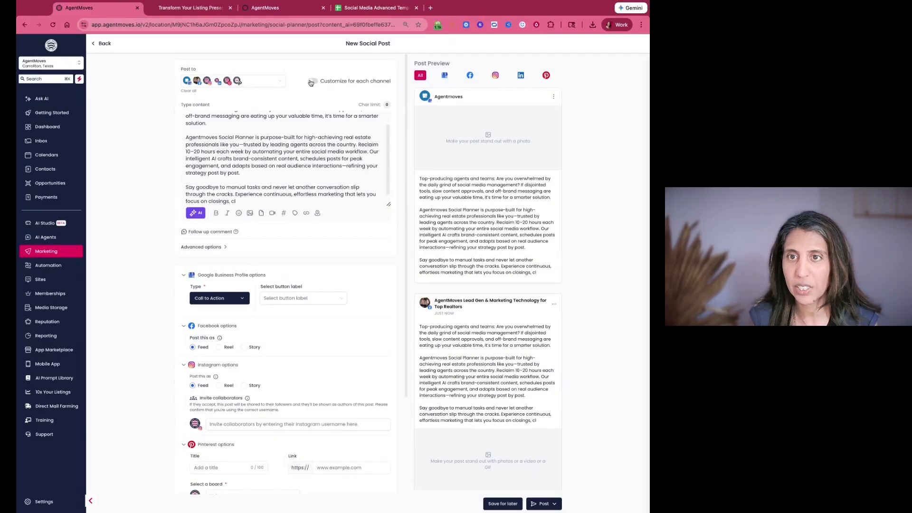
{"action": "left_click", "coordinate": [213, 103]}
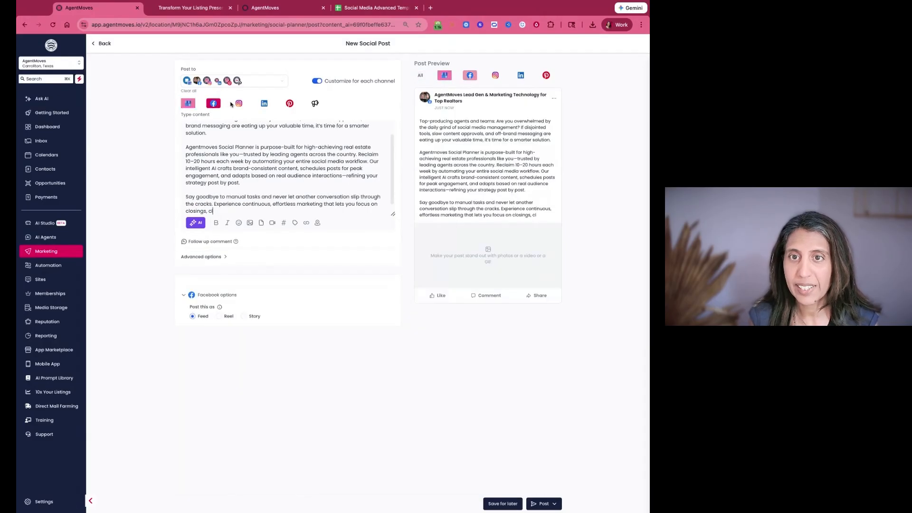
{"action": "left_click", "coordinate": [239, 103]}
{"action": "left_click", "coordinate": [264, 103]}
{"action": "left_click", "coordinate": [289, 103]}
{"action": "left_click", "coordinate": [315, 103]}
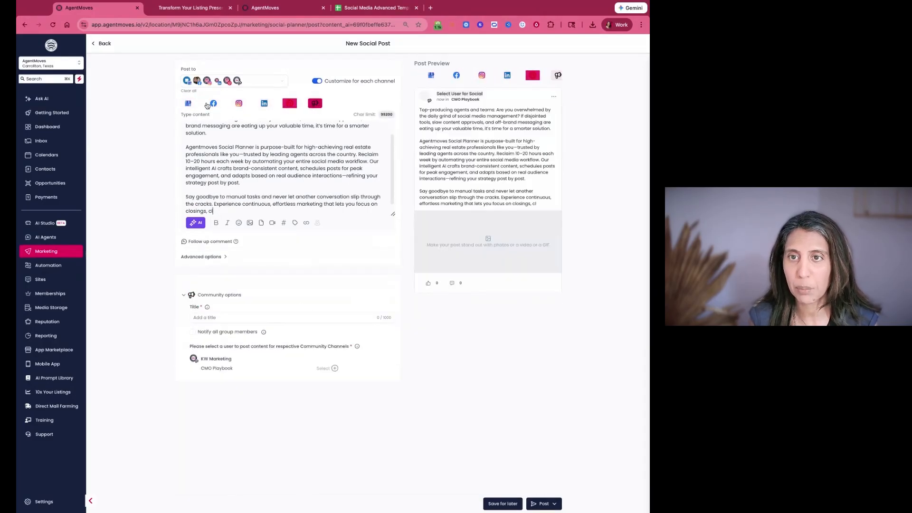
{"action": "left_click", "coordinate": [188, 103]}
{"action": "left_click", "coordinate": [316, 81]}
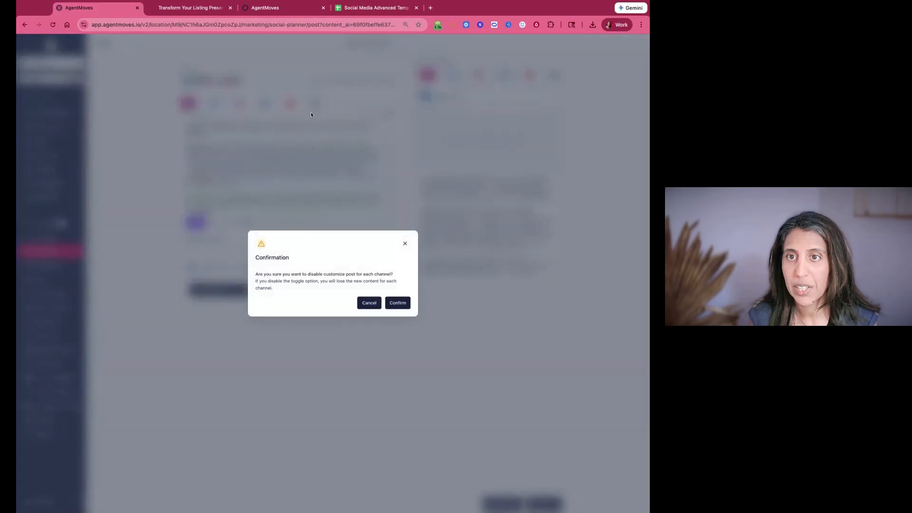
{"action": "left_click", "coordinate": [396, 301]}
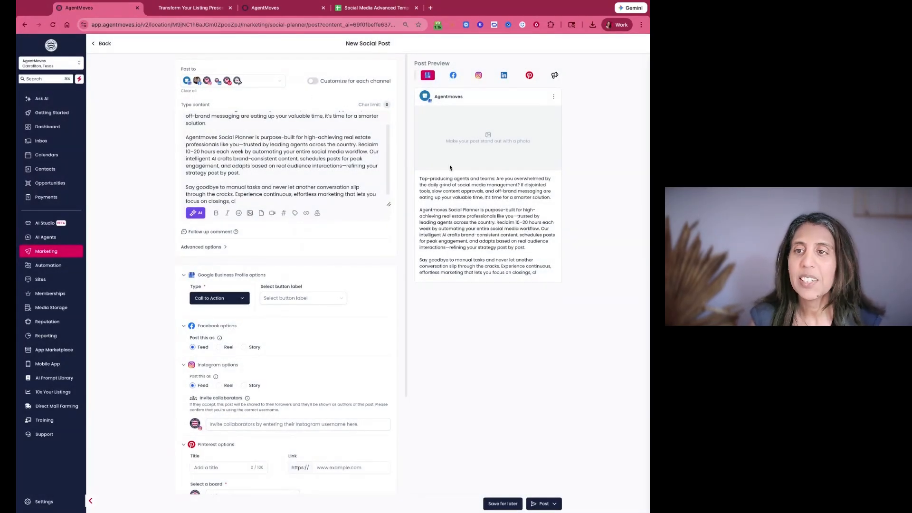
Step: Preview the post for Facebook, Instagram, LinkedIn, Pinterest and Google Business Profile
{"action": "left_click", "coordinate": [453, 75]}
{"action": "left_click", "coordinate": [478, 75]}
{"action": "left_click", "coordinate": [503, 76]}
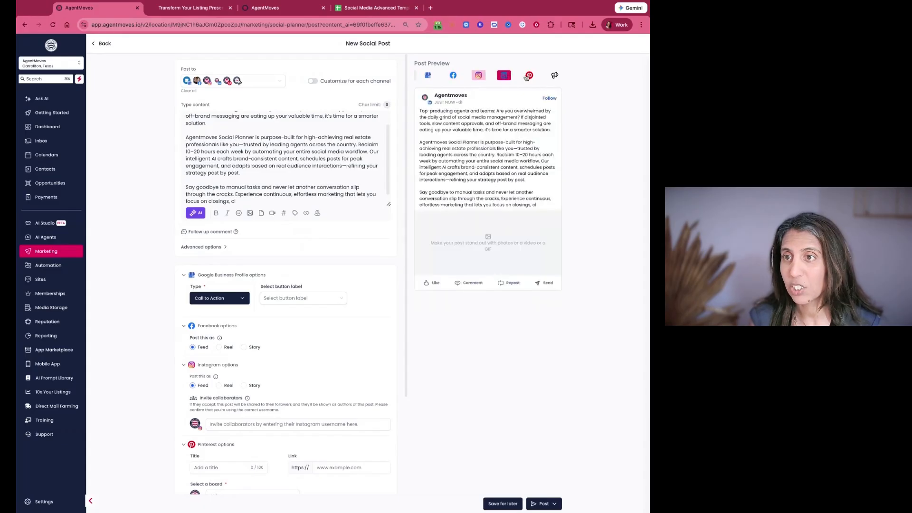
{"action": "left_click", "coordinate": [529, 75]}
{"action": "left_click", "coordinate": [451, 76]}
{"action": "left_click", "coordinate": [428, 75]}
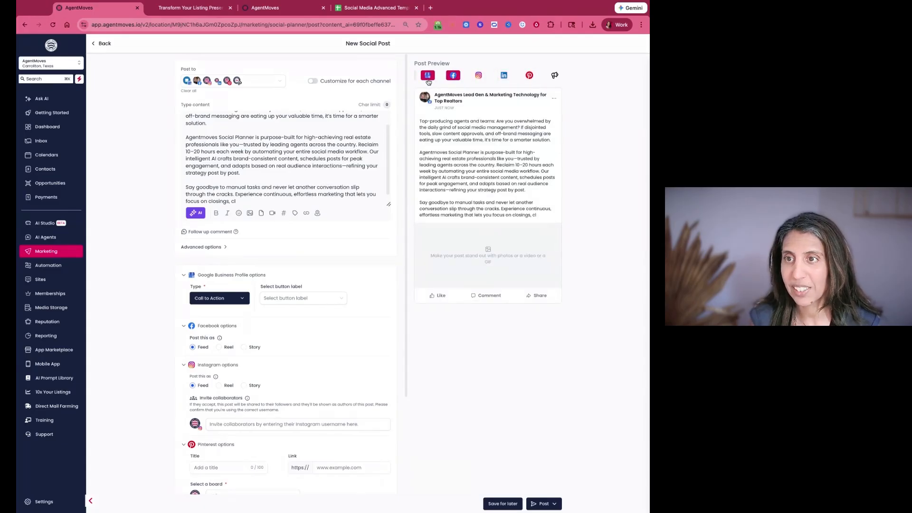
Step: Expand the post's advanced options and open the follow-up comment field
{"action": "left_click", "coordinate": [250, 214]}
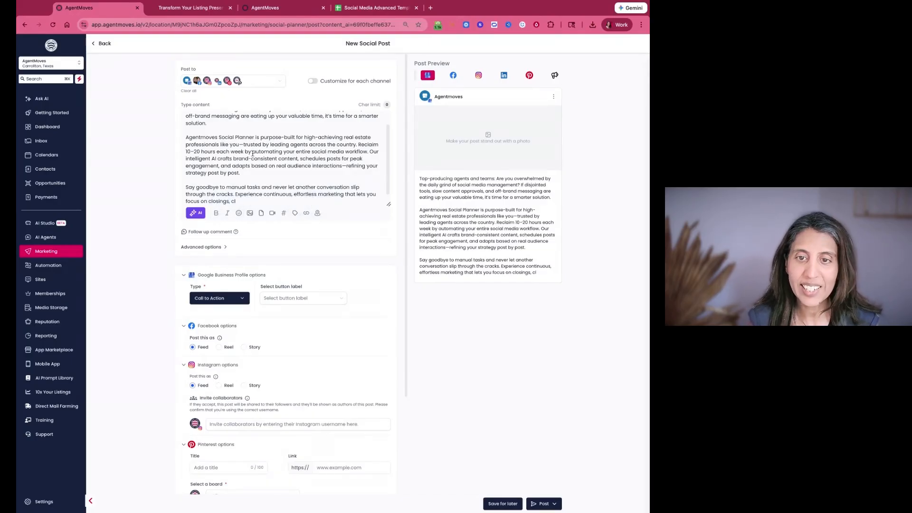
{"action": "scroll", "coordinate": [252, 150], "scroll_direction": "down", "scroll_amount": 1}
{"action": "left_click", "coordinate": [219, 248]}
{"action": "scroll", "coordinate": [227, 209], "scroll_direction": "down", "scroll_amount": 1}
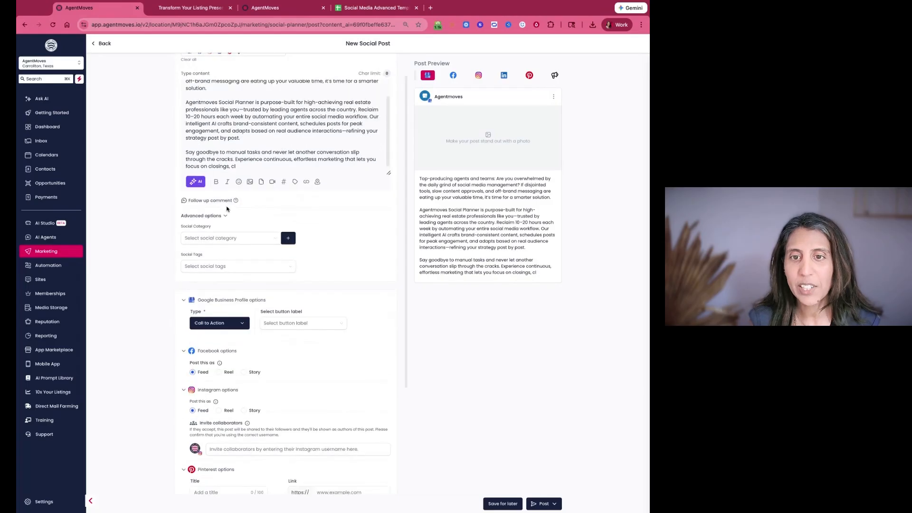
{"action": "left_click", "coordinate": [208, 201]}
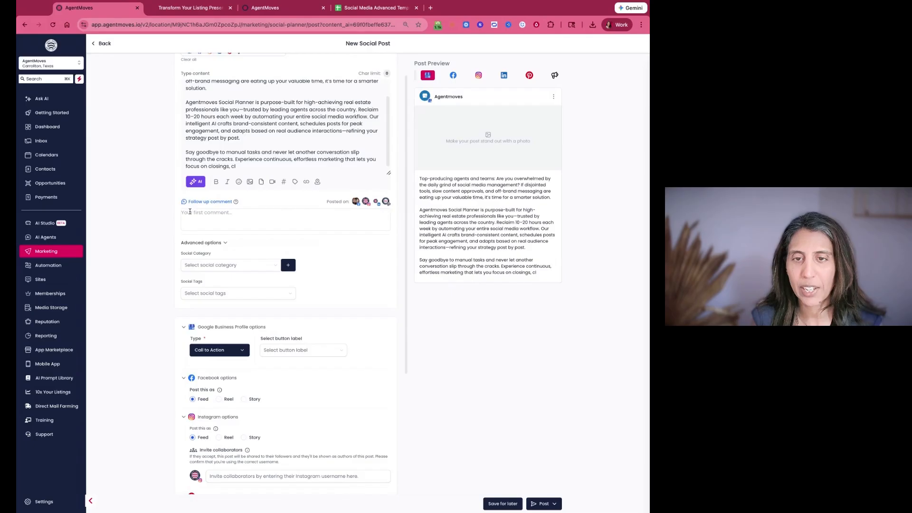
Step: Assign the post to the Authority Posts social category and check the available social tags
{"action": "scroll", "coordinate": [260, 215], "scroll_direction": "down", "scroll_amount": 3}
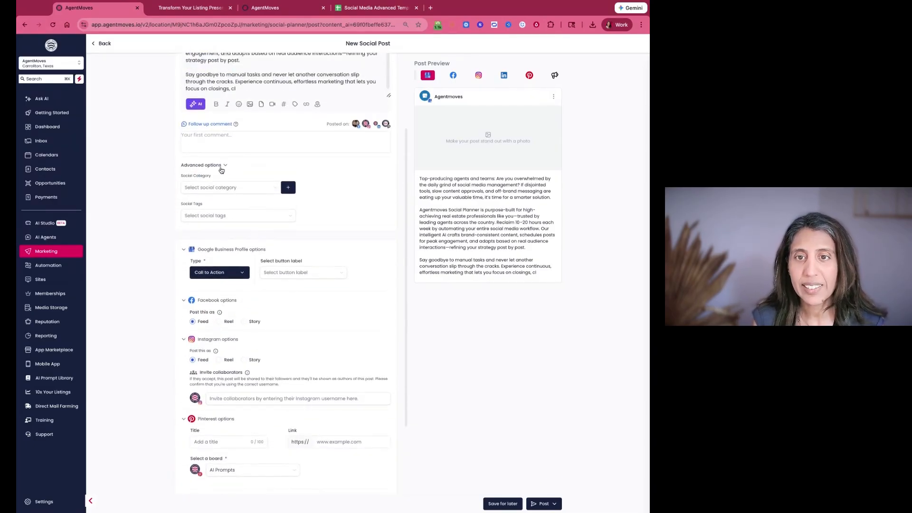
{"action": "left_click", "coordinate": [214, 187]}
{"action": "left_click", "coordinate": [213, 212]}
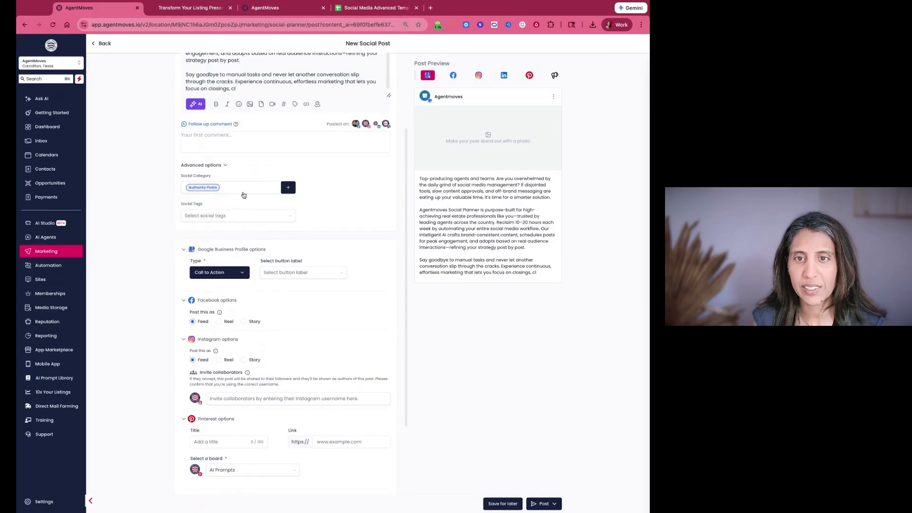
{"action": "left_click", "coordinate": [234, 216]}
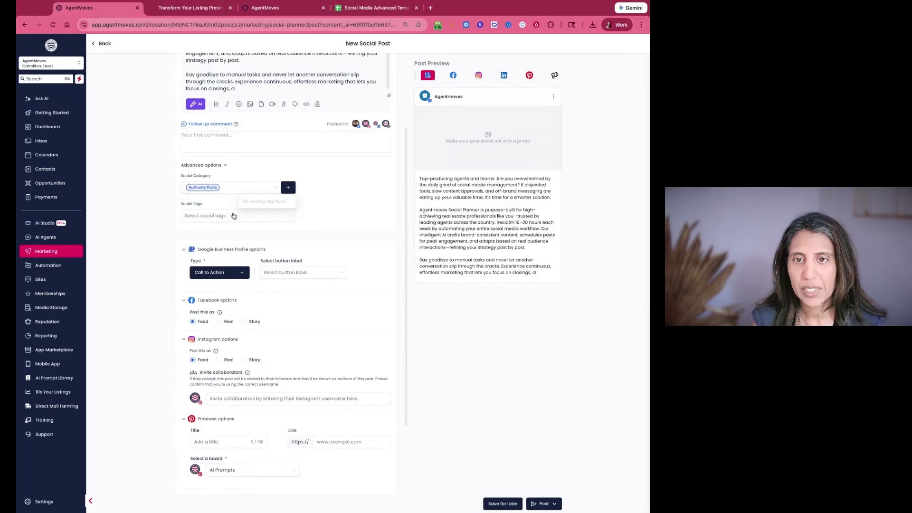
{"action": "left_click", "coordinate": [327, 214]}
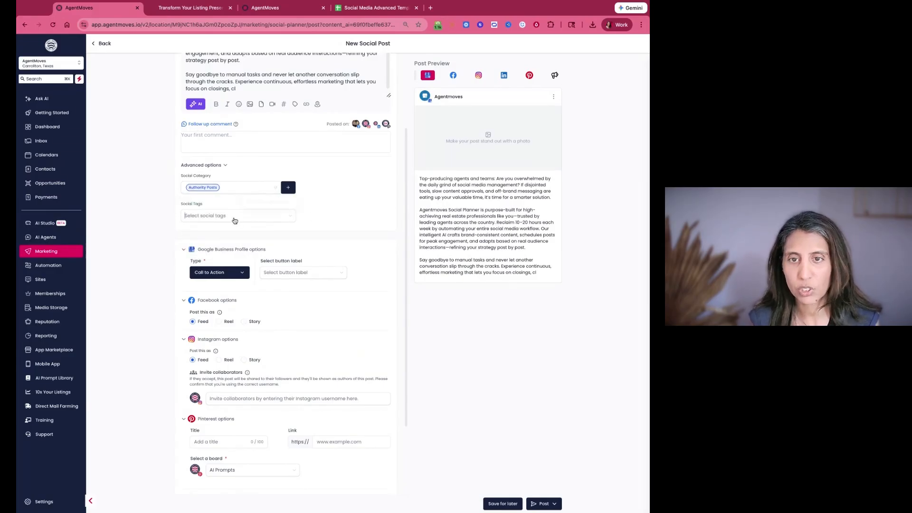
Step: Review the Google Business Profile post types, keeping Call to Action, and set the button label to Learn More
{"action": "scroll", "coordinate": [299, 213], "scroll_direction": "down", "scroll_amount": 3}
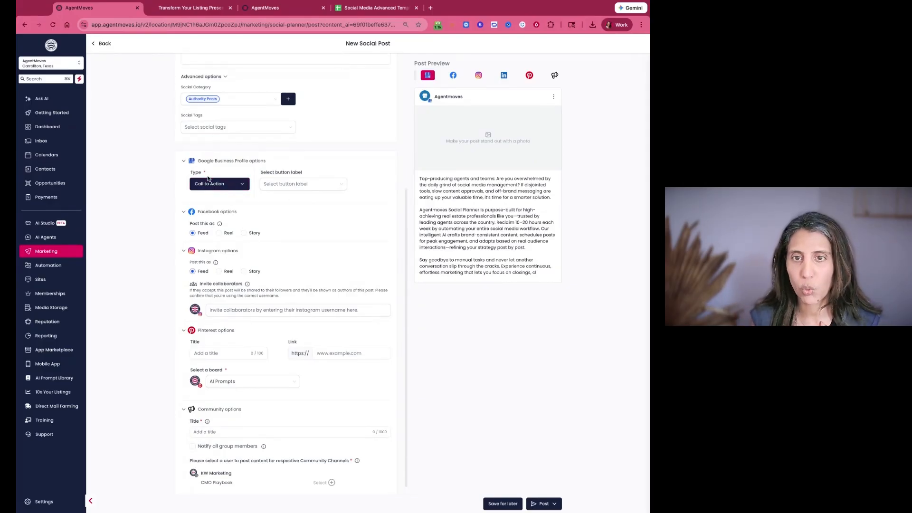
{"action": "left_click", "coordinate": [242, 184]}
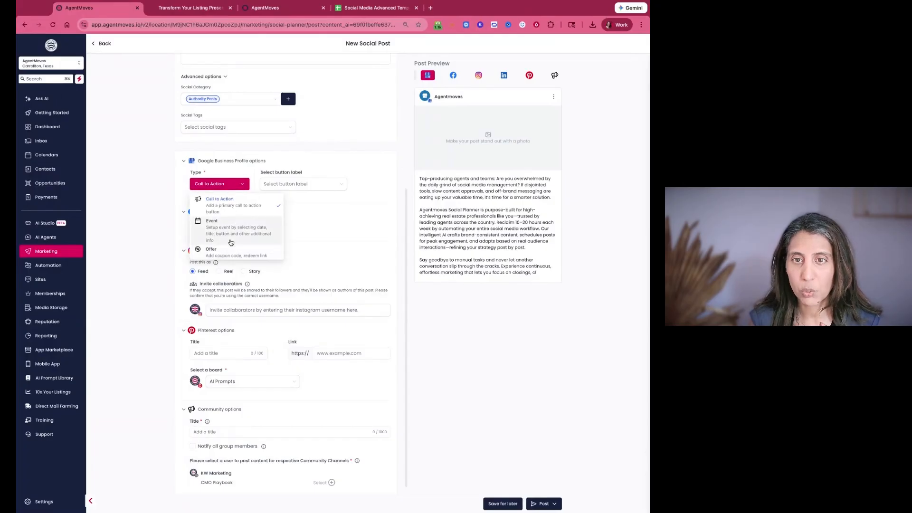
{"action": "left_click", "coordinate": [298, 184]}
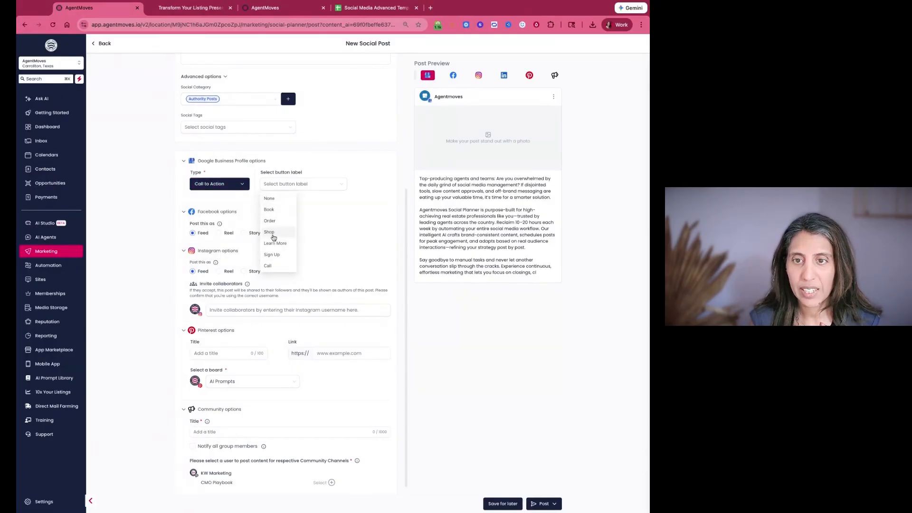
{"action": "left_click", "coordinate": [273, 244]}
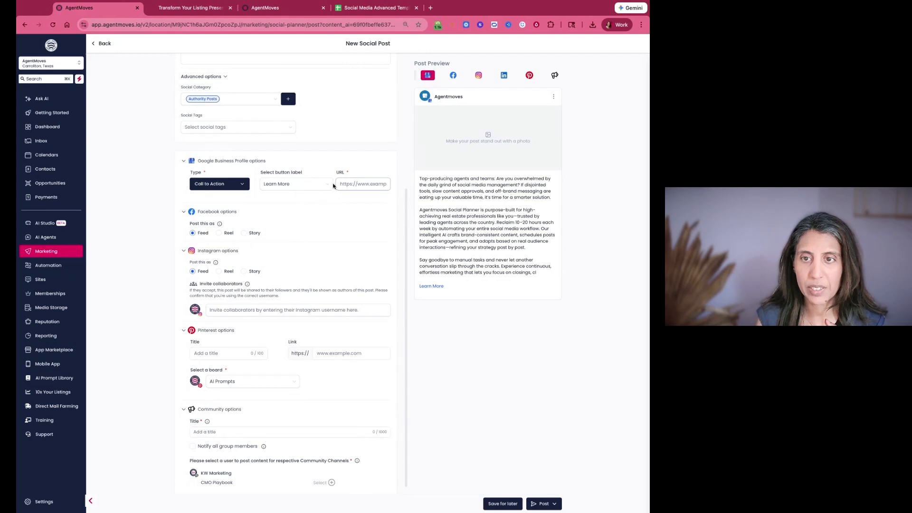
{"action": "left_click", "coordinate": [352, 182]}
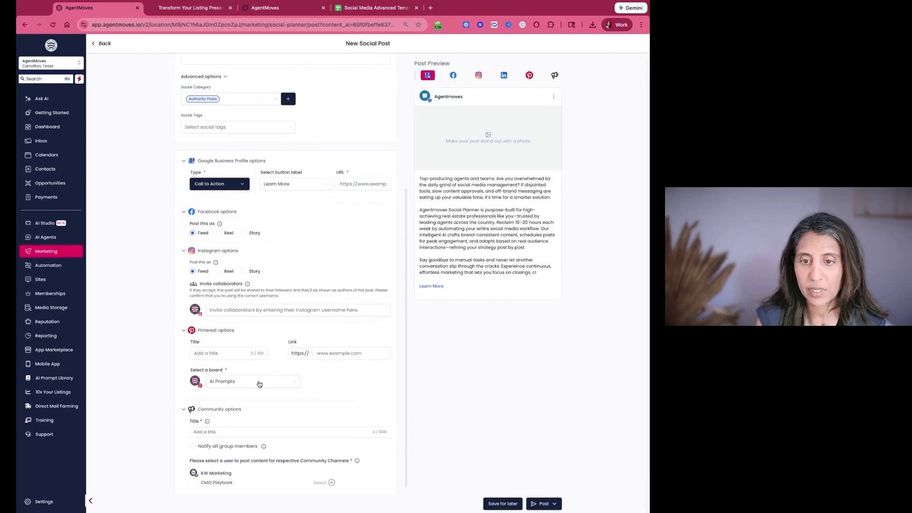
Step: Check the Pinterest board choices, keeping AI Prompts, and look over the Community options
{"action": "left_click", "coordinate": [261, 384]}
{"action": "left_click", "coordinate": [269, 386]}
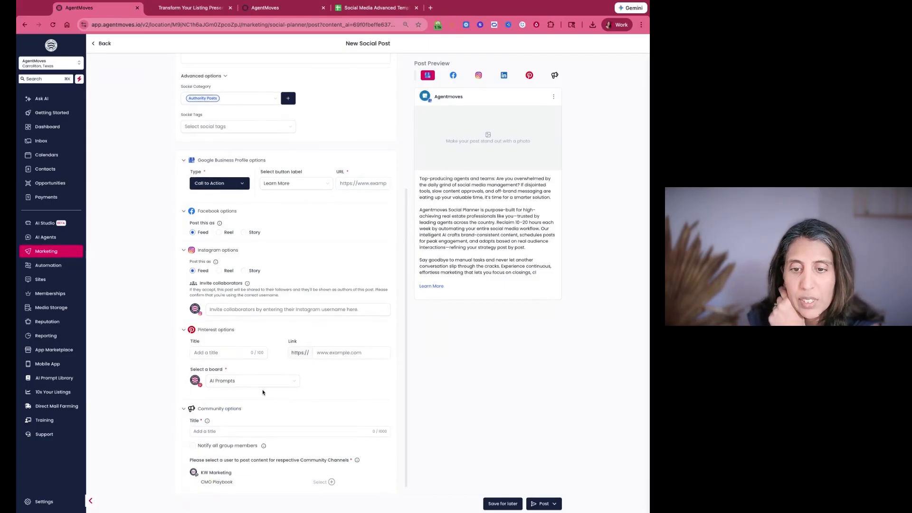
{"action": "scroll", "coordinate": [254, 387], "scroll_direction": "down", "scroll_amount": 1}
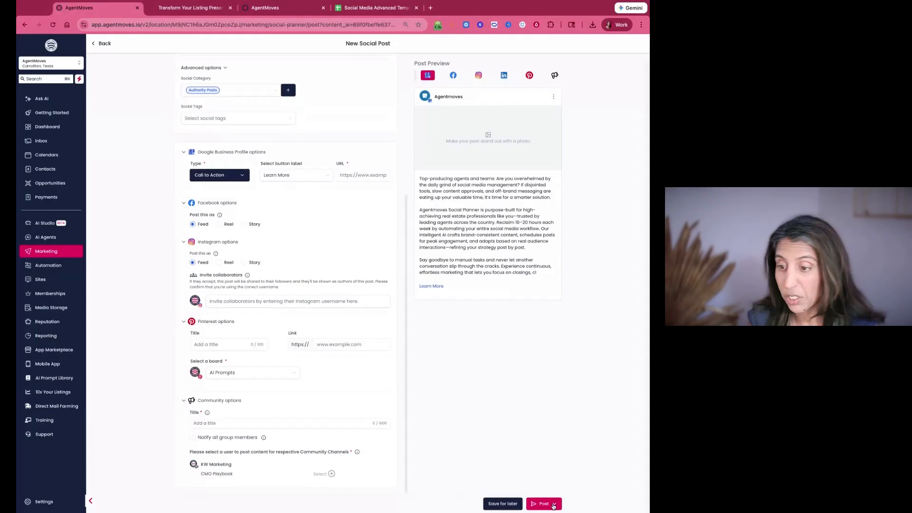
Step: Look over the publishing choices and the best times to post on April 29, 2026, leaving the post unscheduled
{"action": "left_click", "coordinate": [553, 504]}
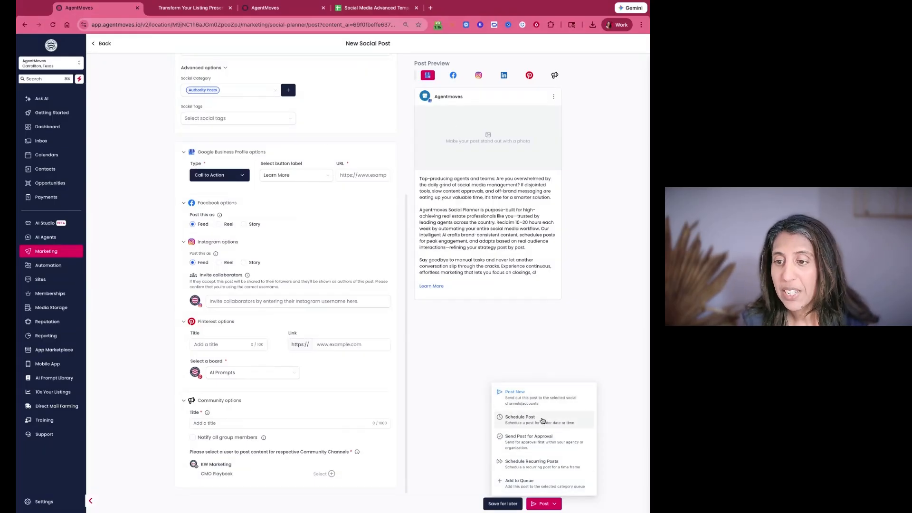
{"action": "left_click", "coordinate": [542, 421]}
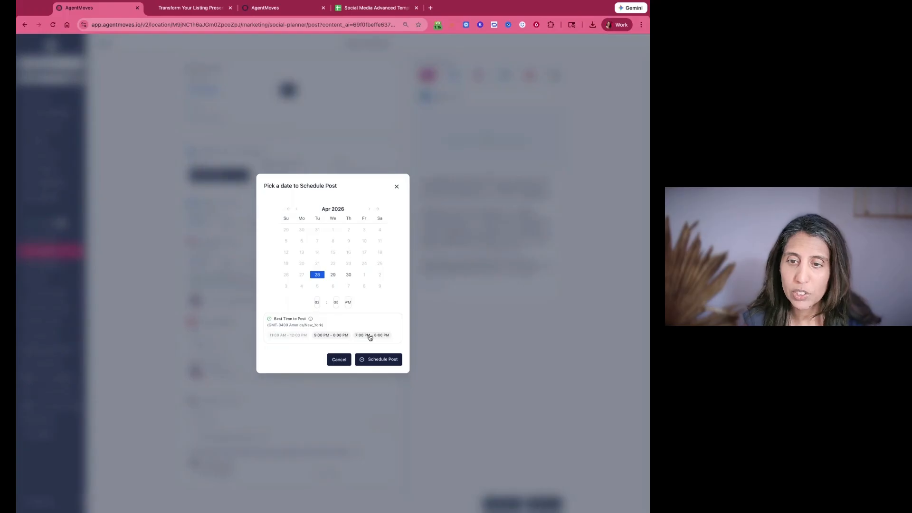
{"action": "left_click", "coordinate": [334, 277]}
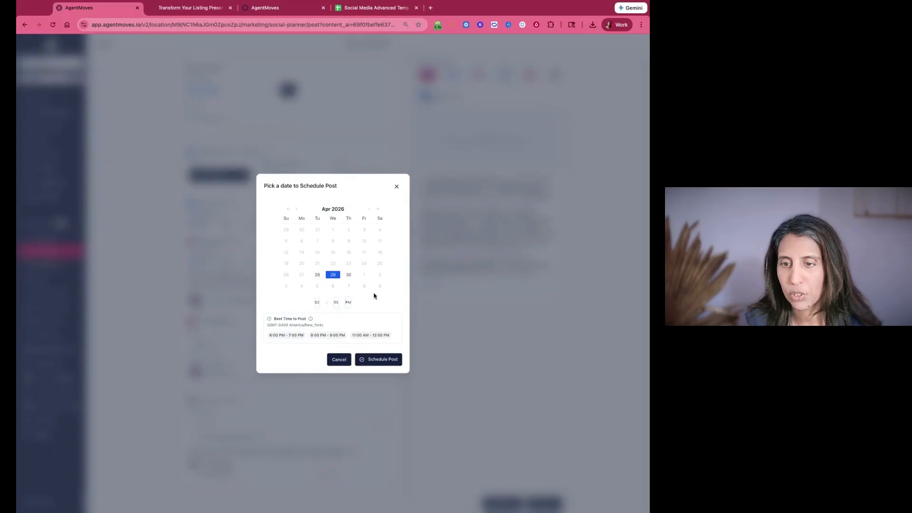
{"action": "left_click", "coordinate": [397, 186]}
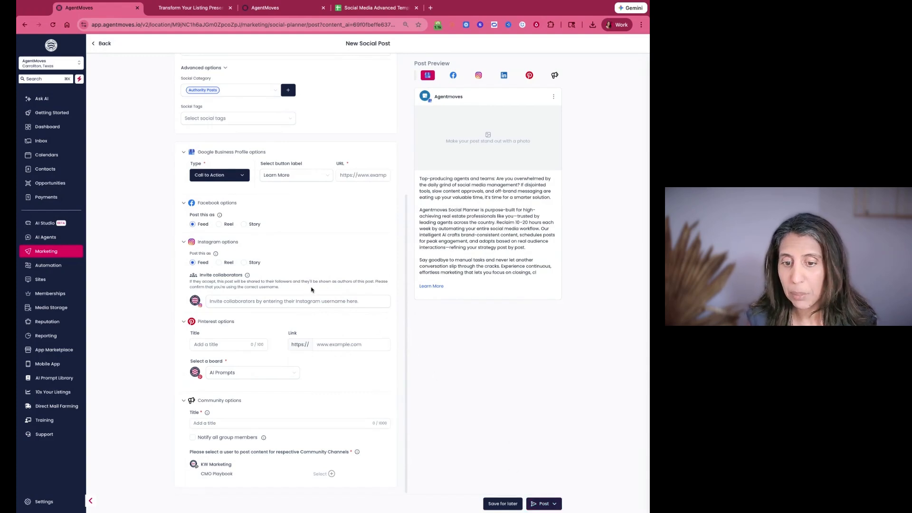
Step: Return to the planner calendar and show the available actions for the published April 22 video post
{"action": "left_click", "coordinate": [105, 44]}
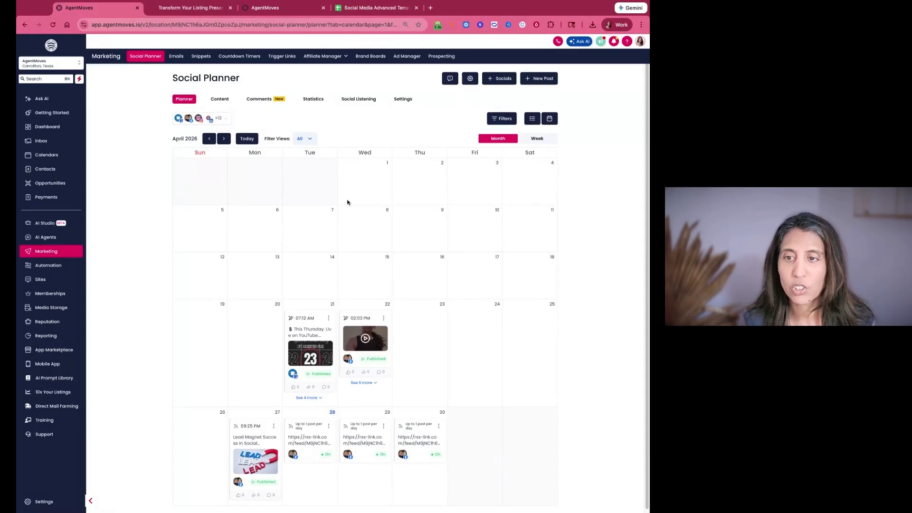
{"action": "left_click", "coordinate": [384, 318]}
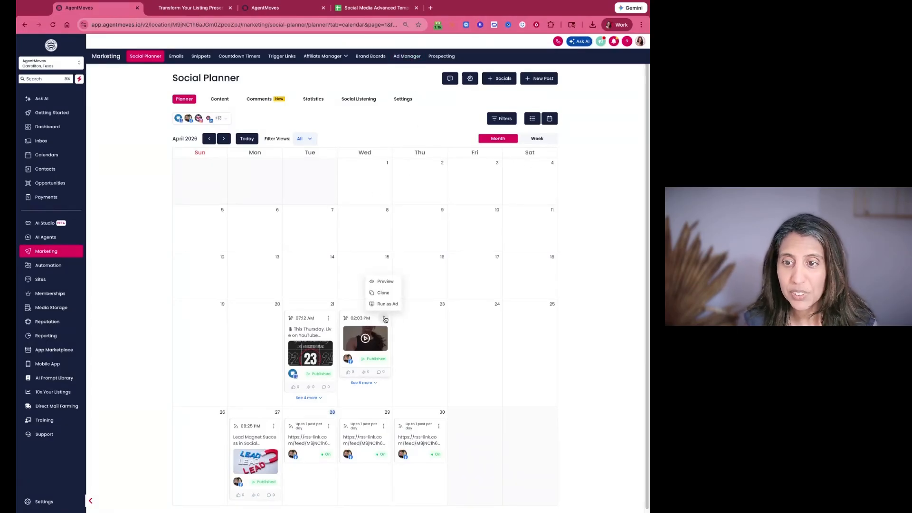